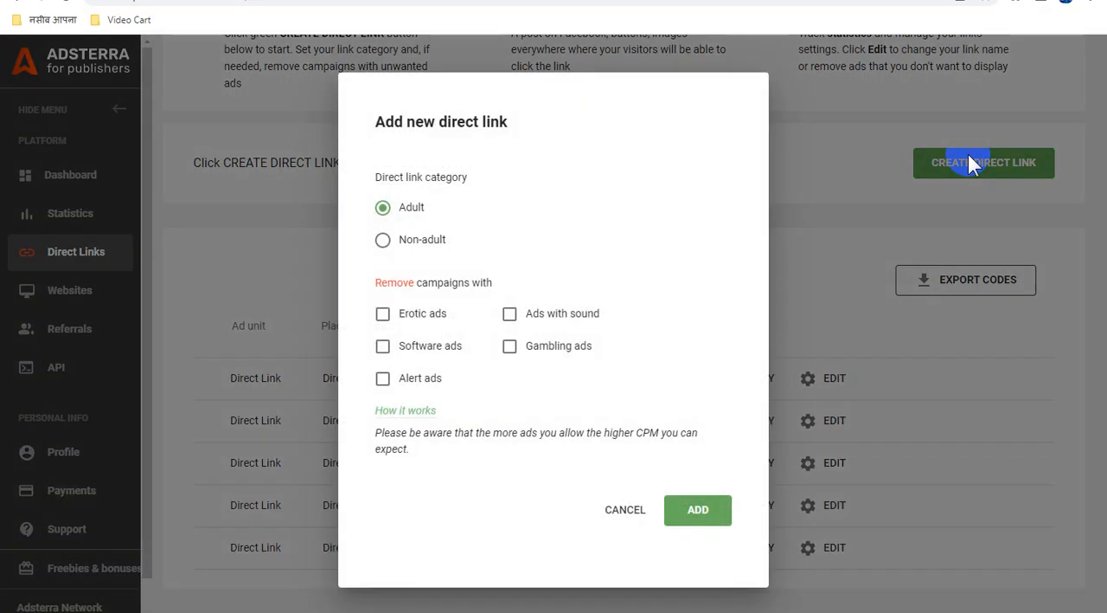
Submit a request for a new non-adult direct link that excludes campaigns with erotic ads
left_click(383, 239)
left_click(382, 314)
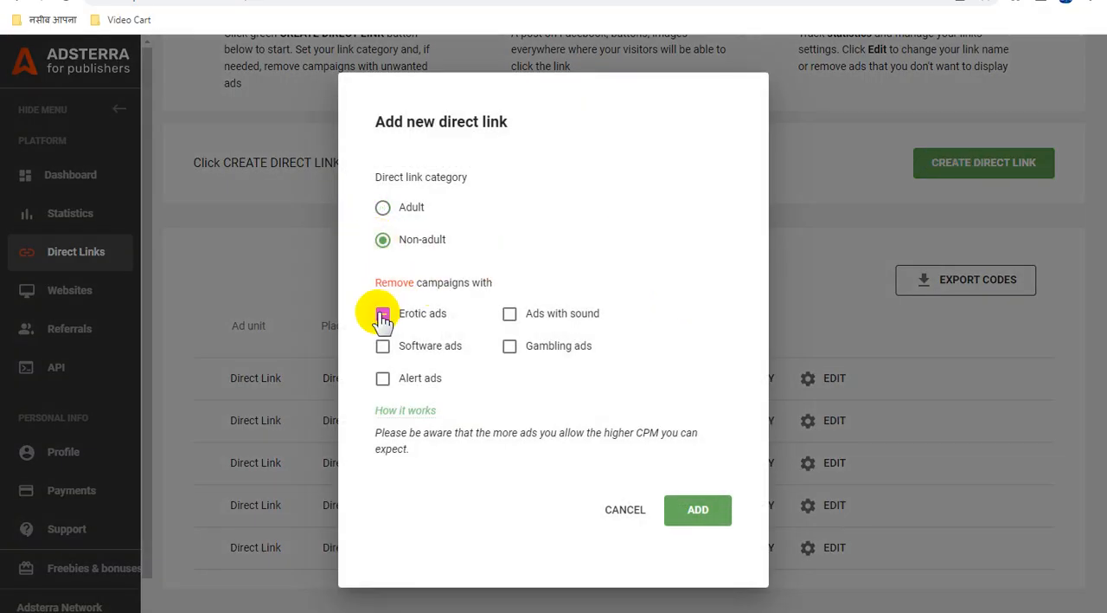
left_click(714, 514)
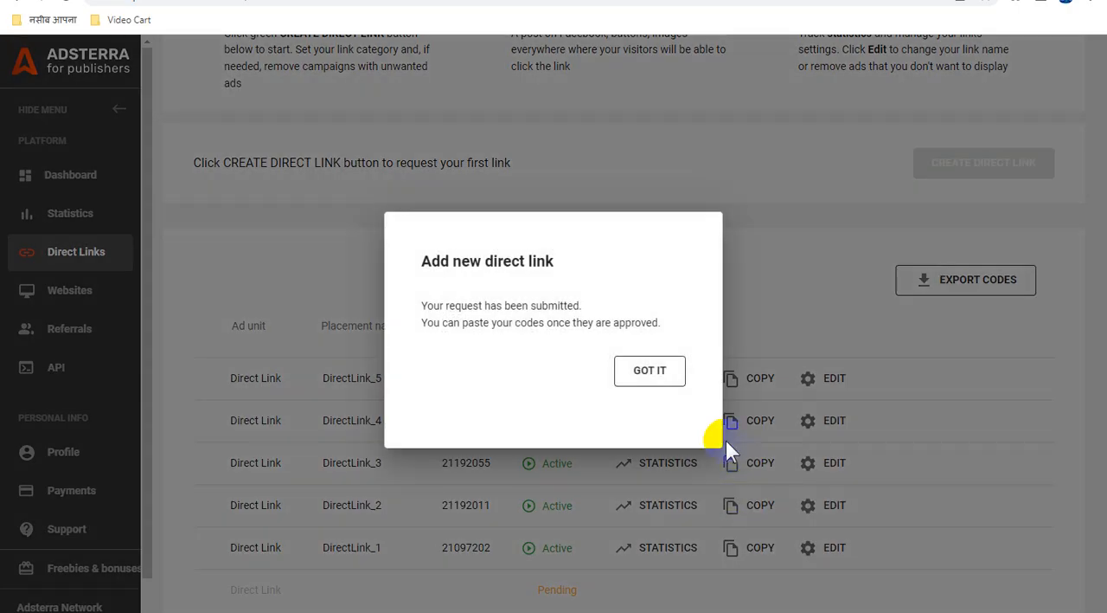
left_click(658, 372)
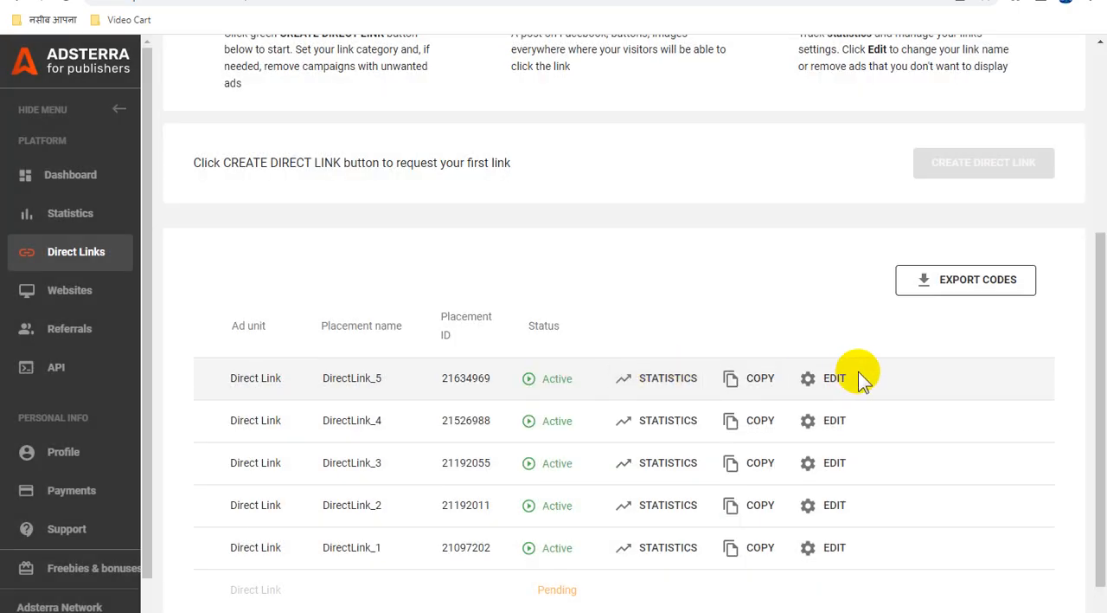
Refresh the direct links list until the new link is approved, and copy the DirectLink_6 link
scroll(753, 402, "down", 1)
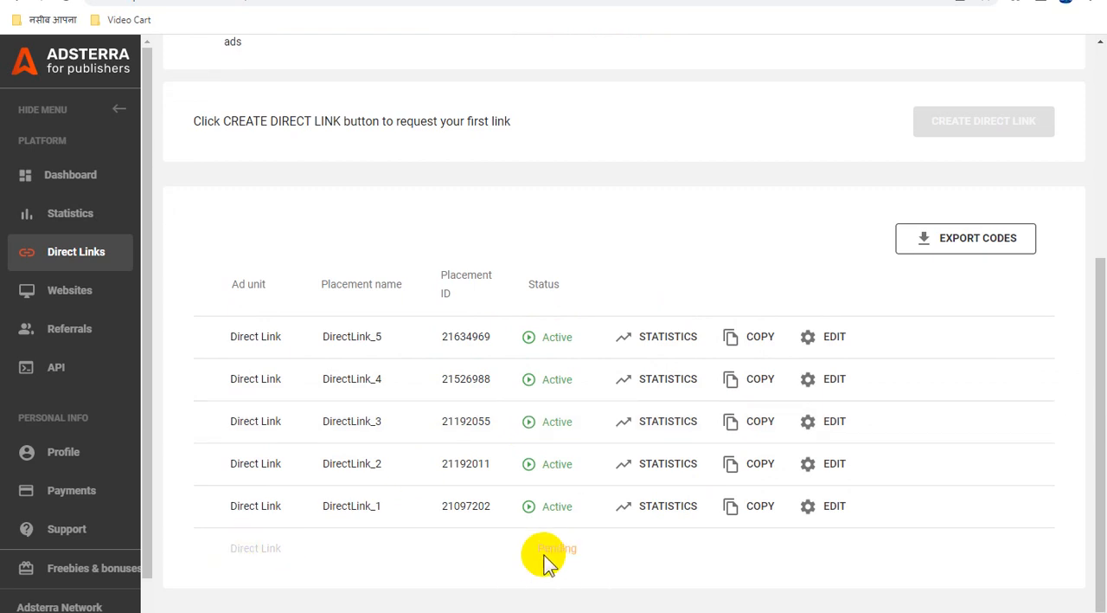
right_click(603, 223)
left_click(642, 264)
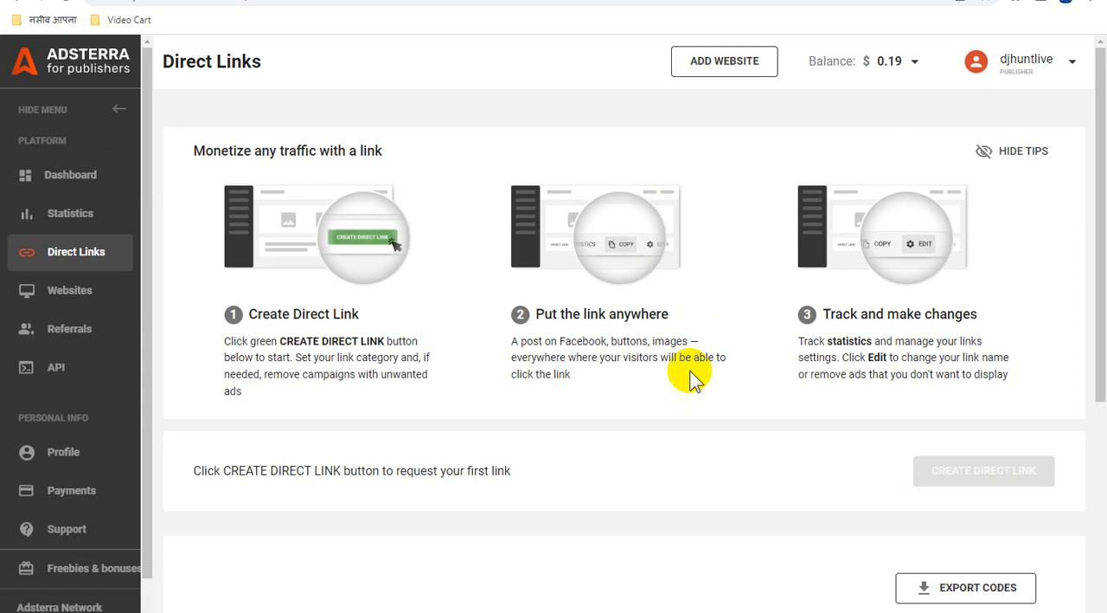
scroll(693, 376, "down", 5)
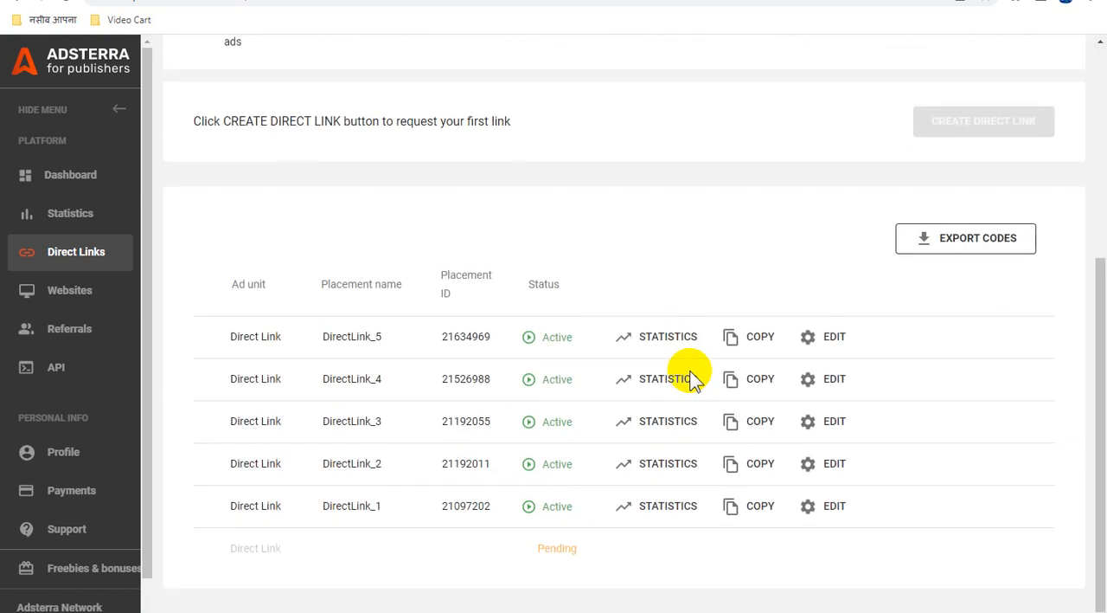
right_click(513, 205)
left_click(556, 244)
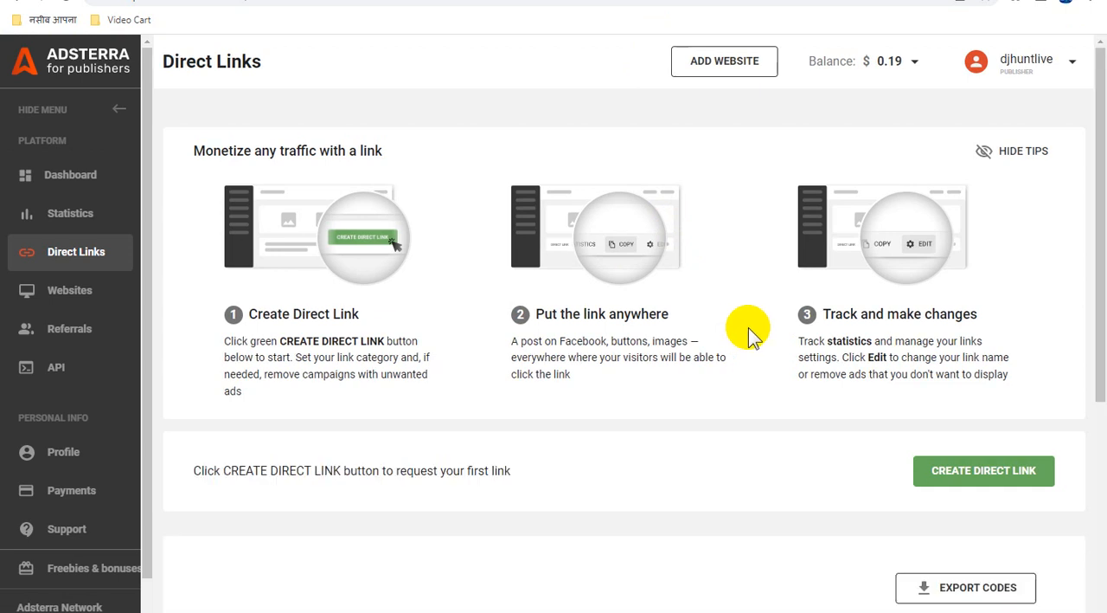
scroll(749, 329, "down", 4)
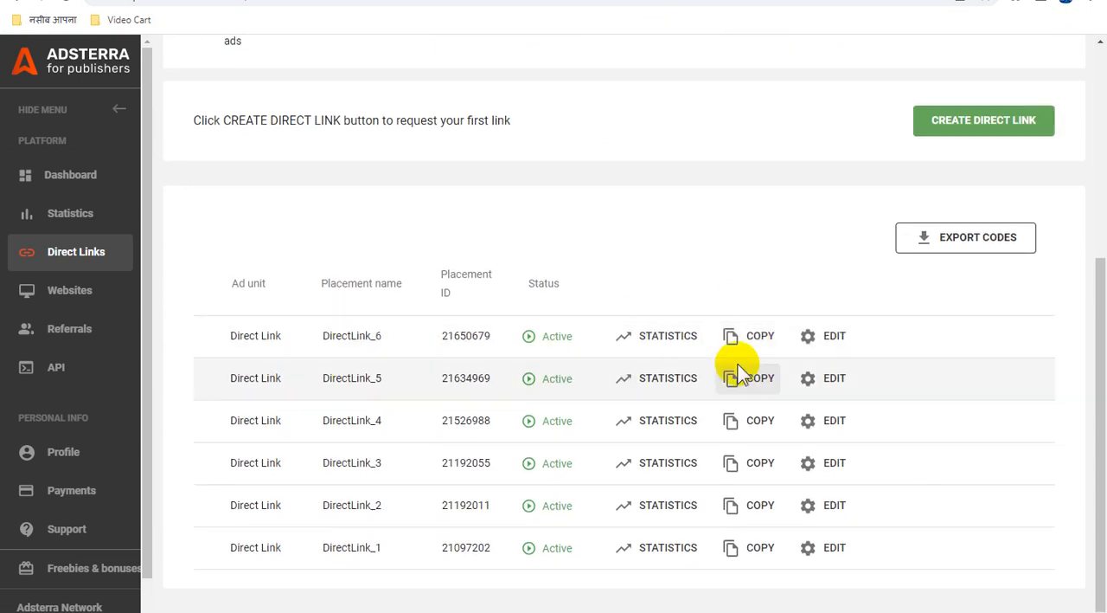
left_click(756, 343)
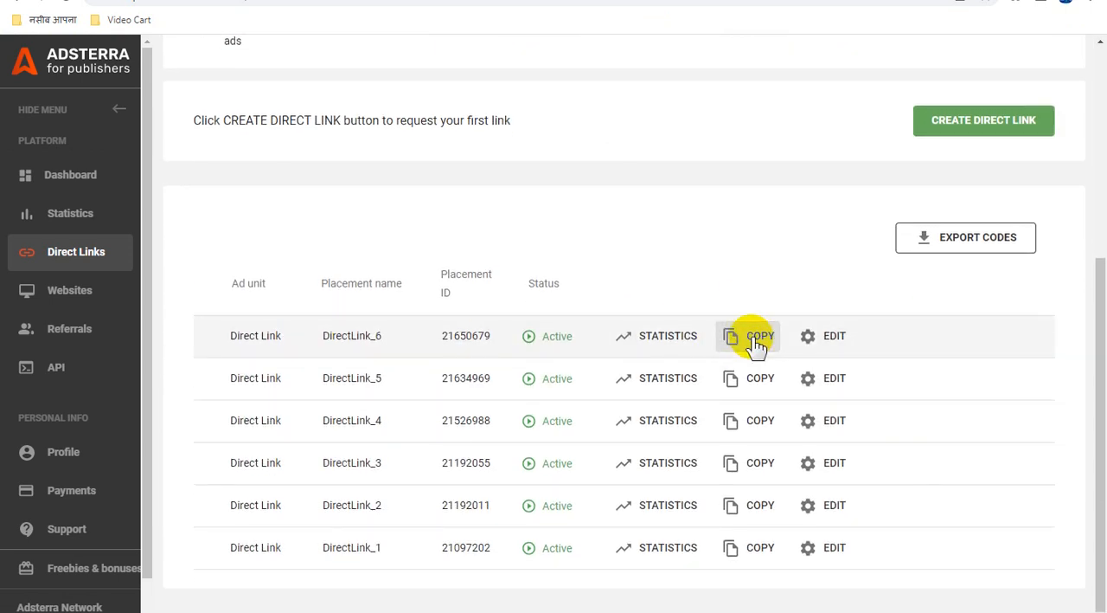
Switch to the published Auto Blogging Technical site and look through the recipe posts on its home page
left_click(612, 1)
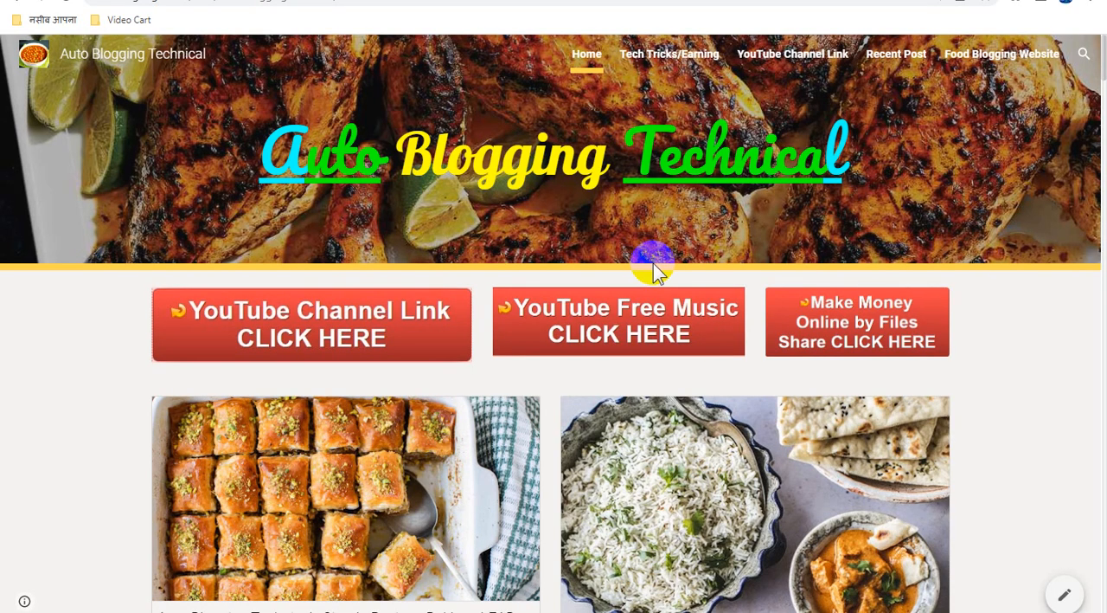
scroll(653, 263, "down", 4)
scroll(655, 264, "down", 10)
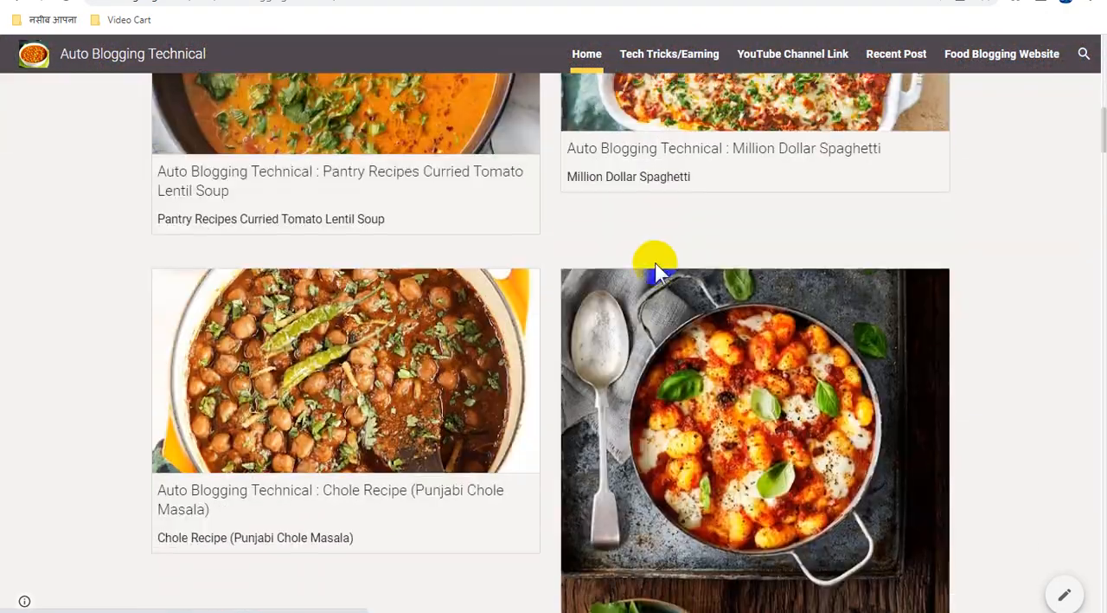
scroll(655, 262, "down", 15)
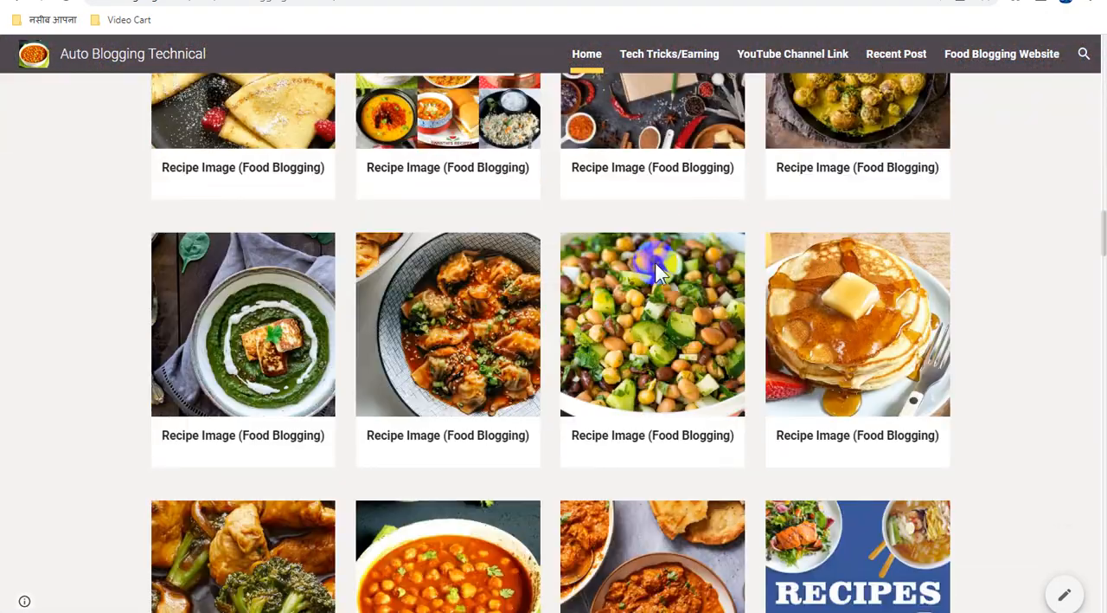
scroll(657, 270, "down", 15)
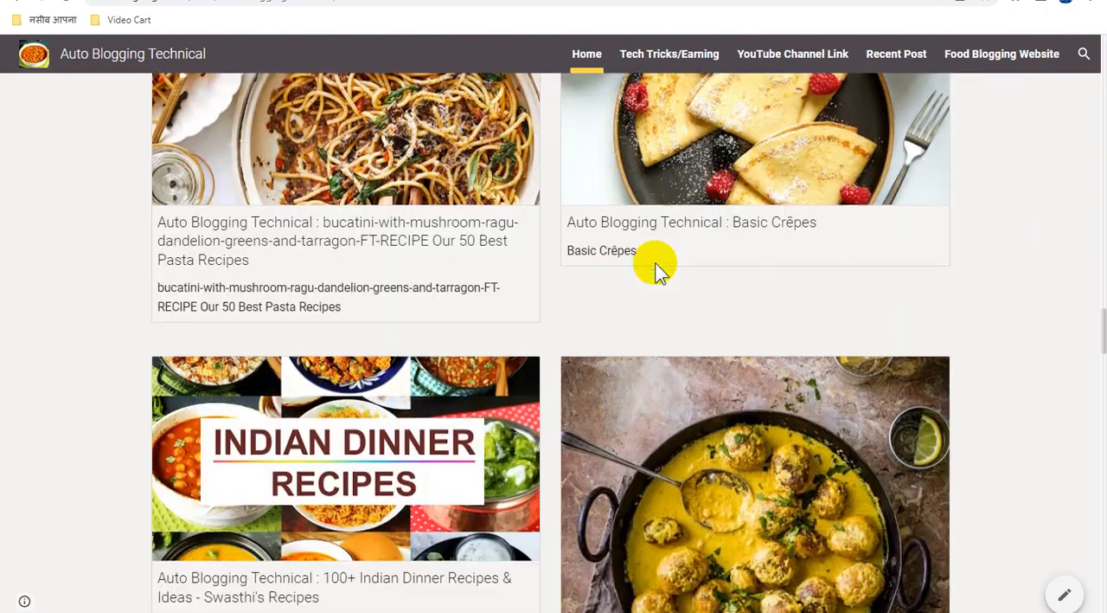
scroll(655, 262, "down", 15)
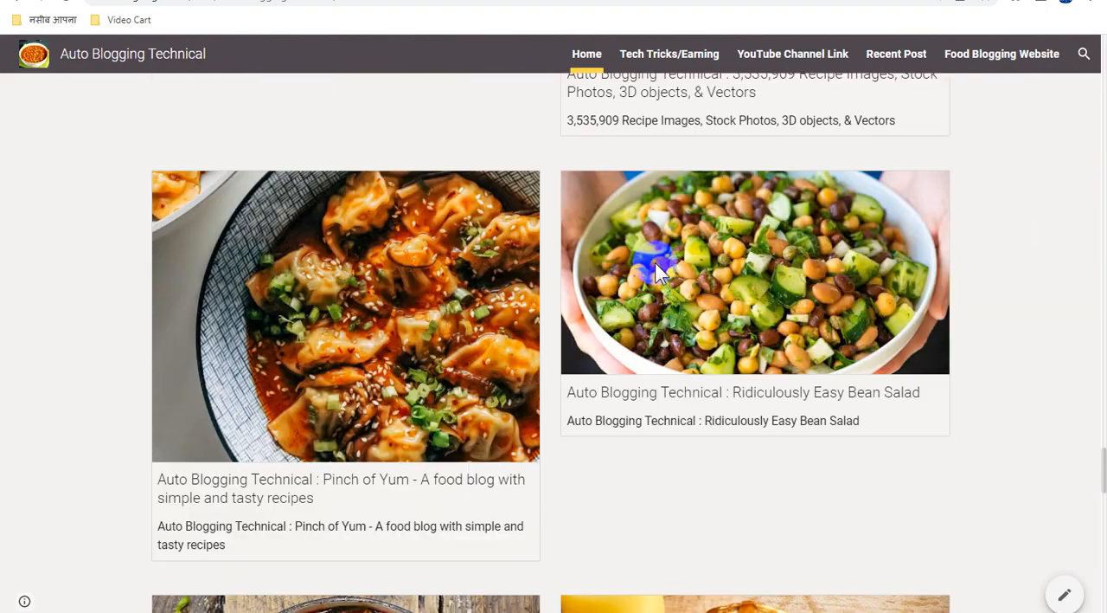
scroll(655, 262, "down", 10)
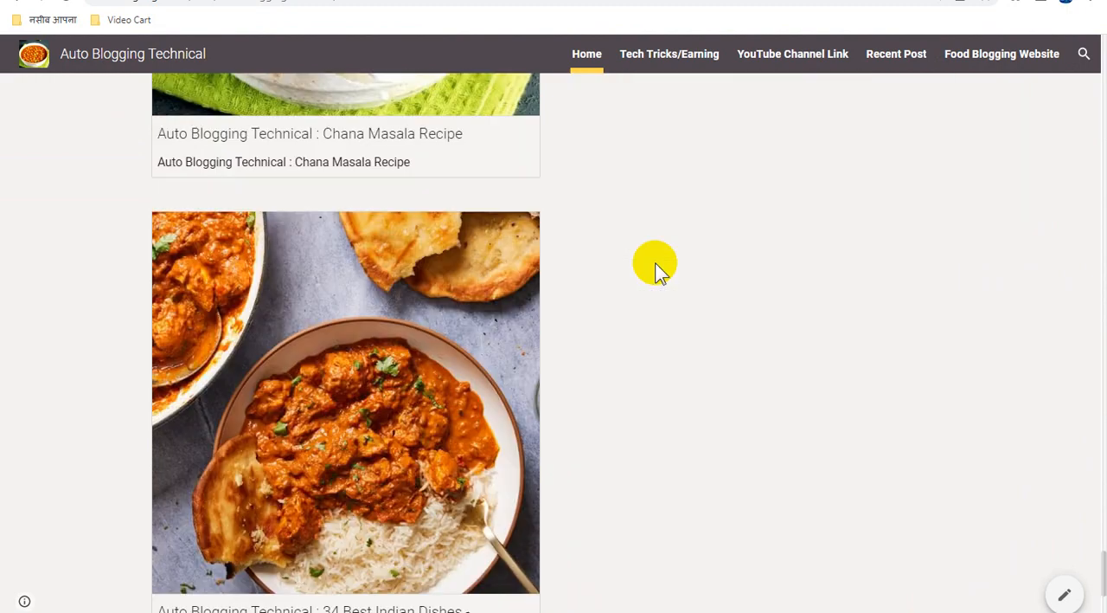
In the Google Sites editor, attach the copied direct link to the baklava image in the four-column recipe card grid
left_click(346, 1)
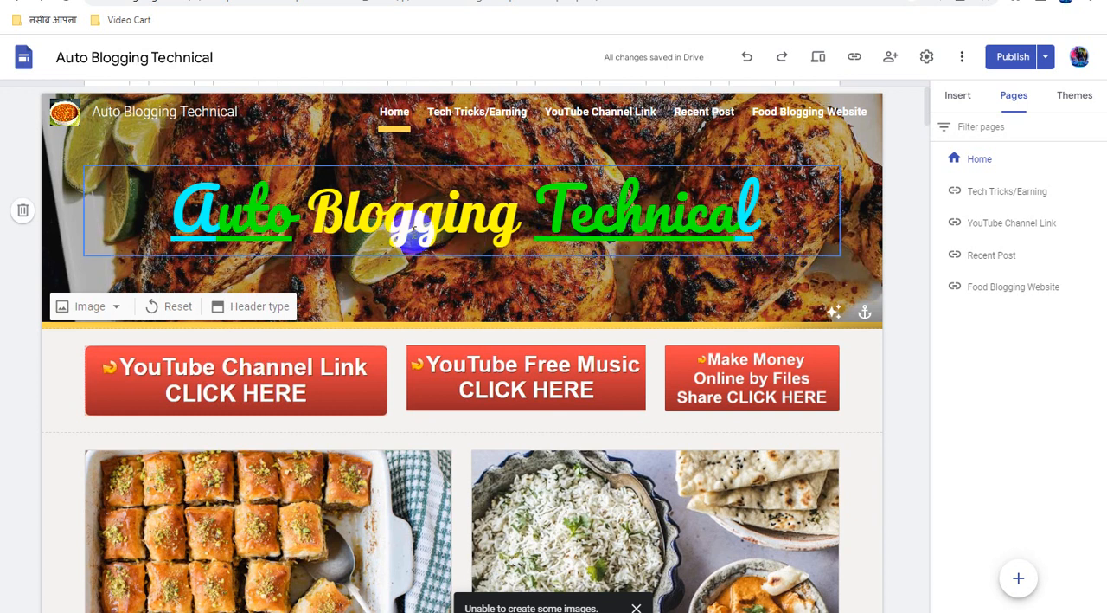
scroll(366, 378, "down", 3)
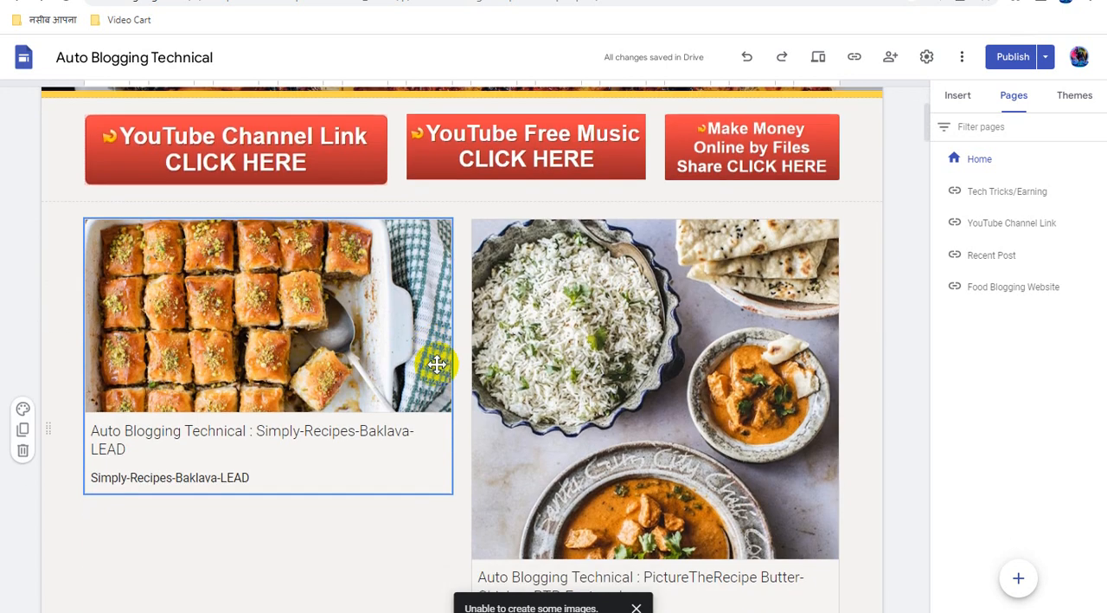
scroll(437, 364, "down", 3)
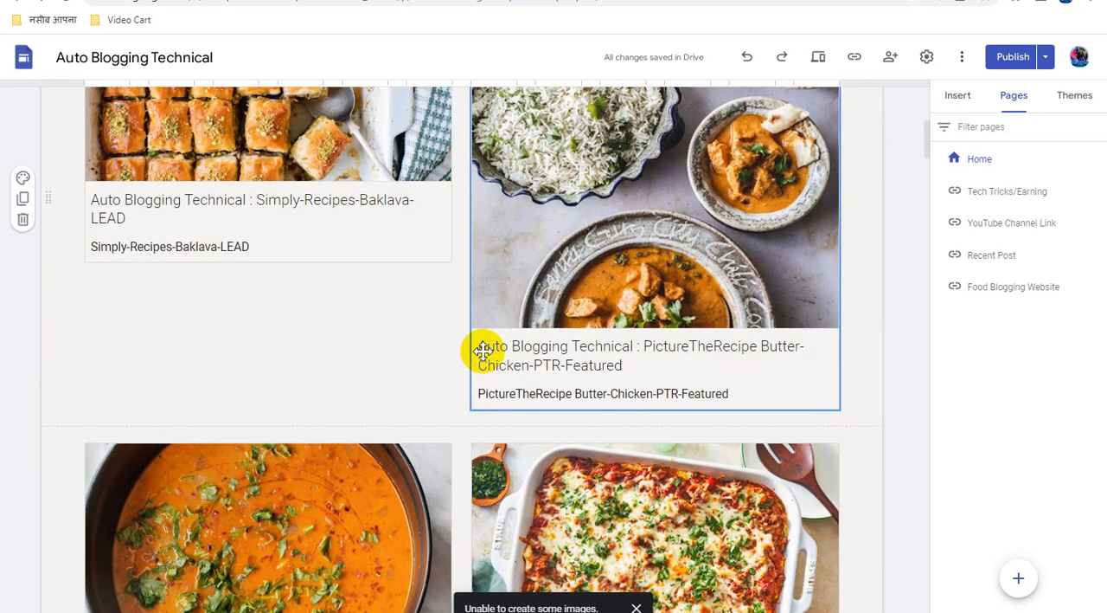
scroll(483, 350, "down", 3)
scroll(483, 350, "down", 3)
scroll(483, 351, "down", 3)
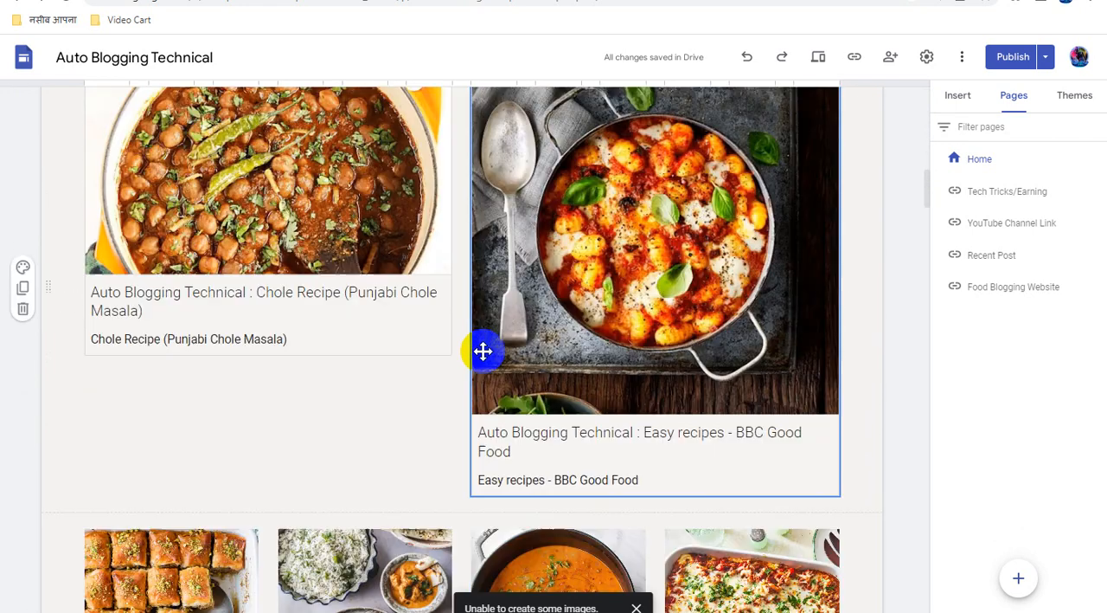
scroll(483, 351, "down", 1)
scroll(483, 350, "down", 4)
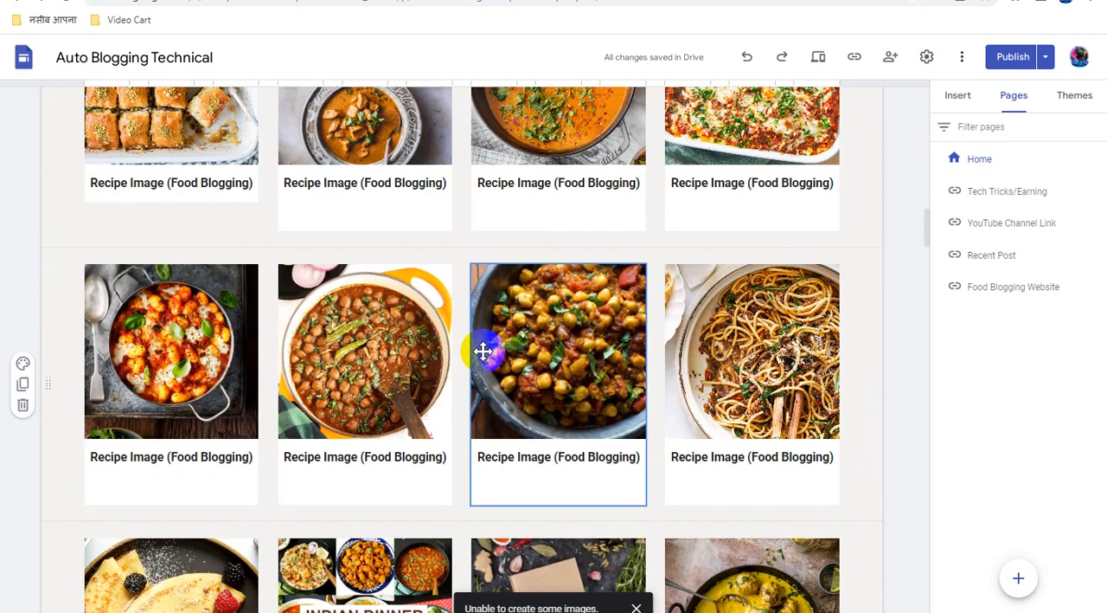
scroll(483, 351, "up", 2)
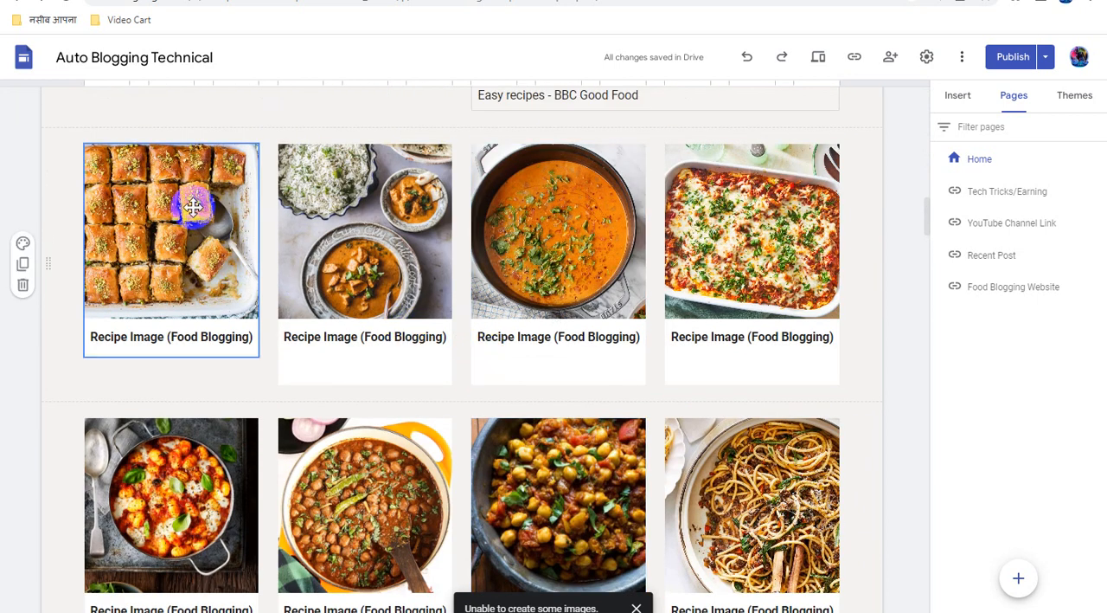
left_click(181, 213)
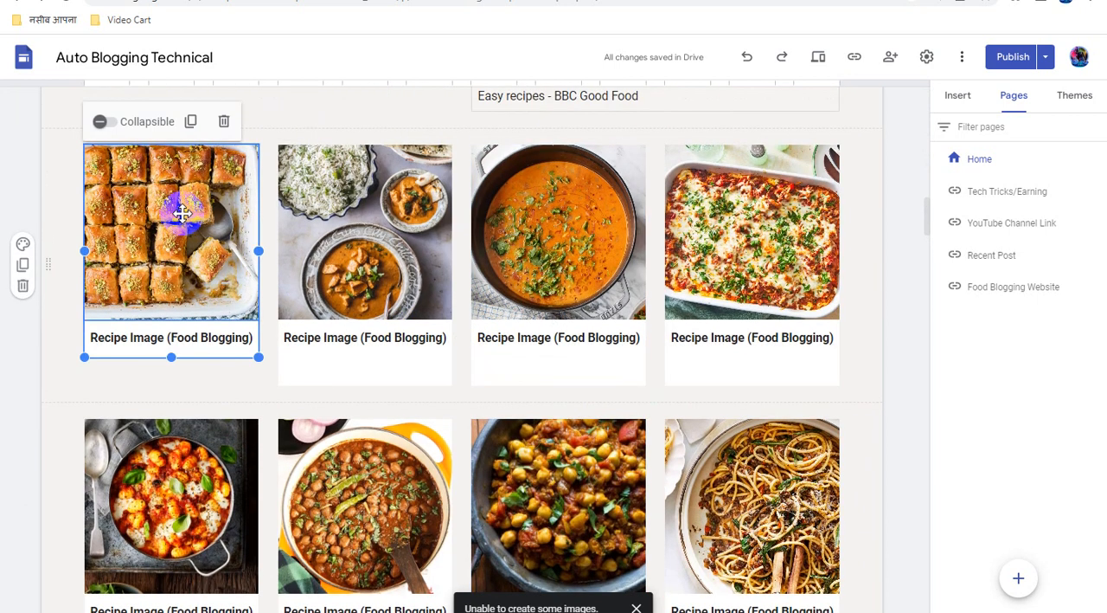
left_click(182, 213)
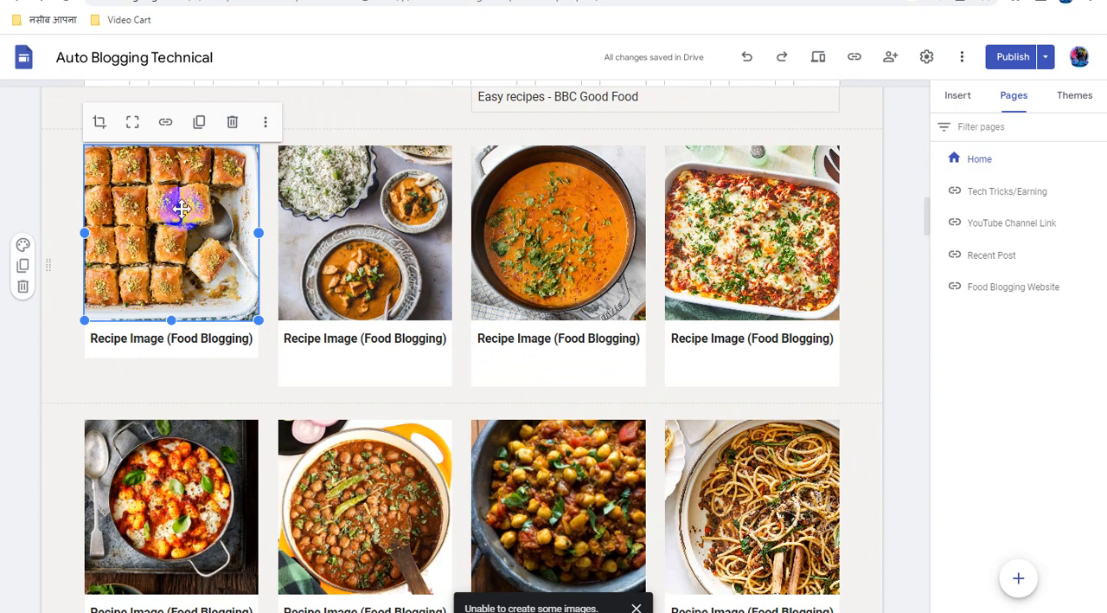
left_click(166, 124)
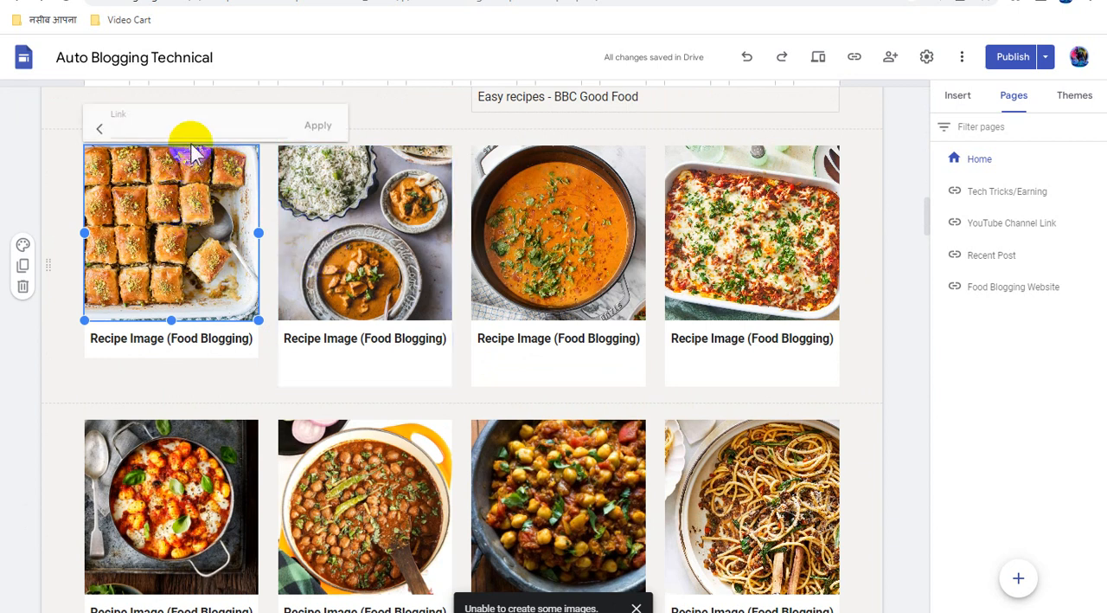
key("ctrl+v")
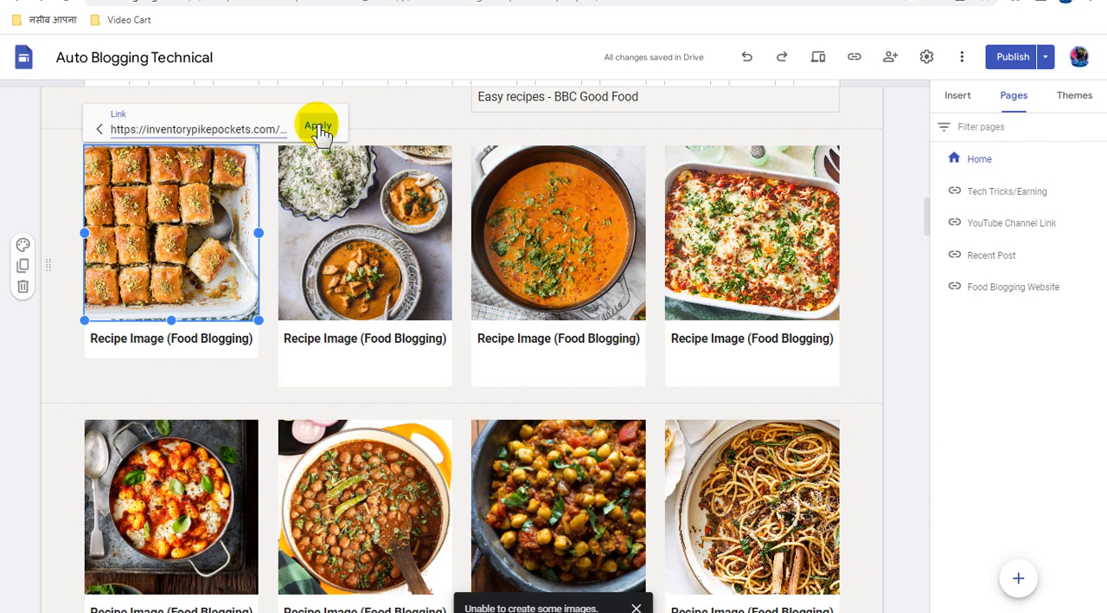
left_click(316, 126)
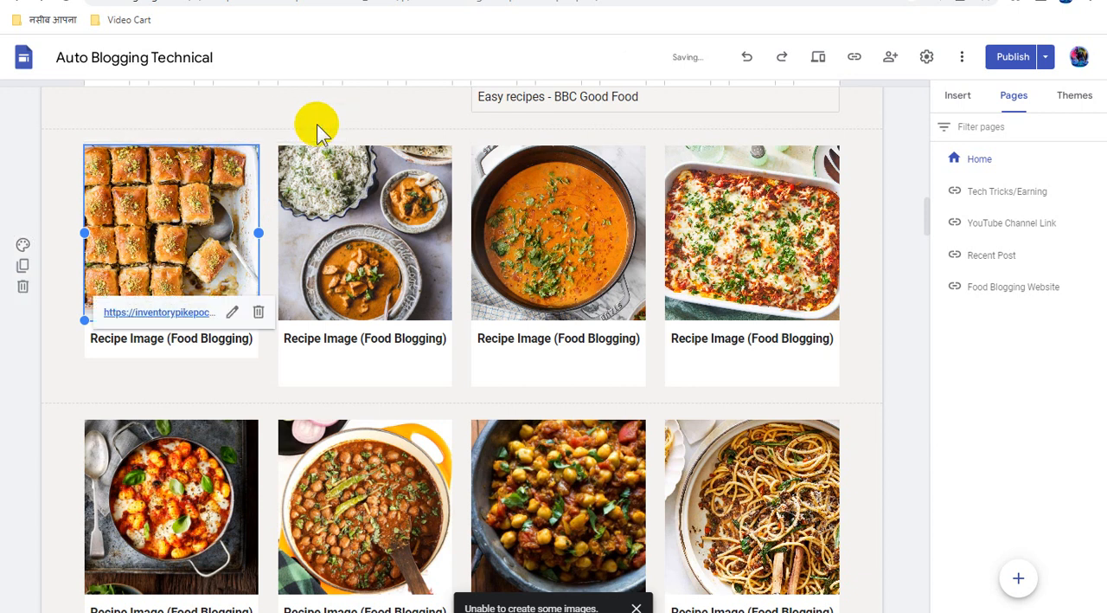
Link the "Recipe Image (Food Blogging)" caption under the baklava image to the copied direct link
triple_click(215, 337)
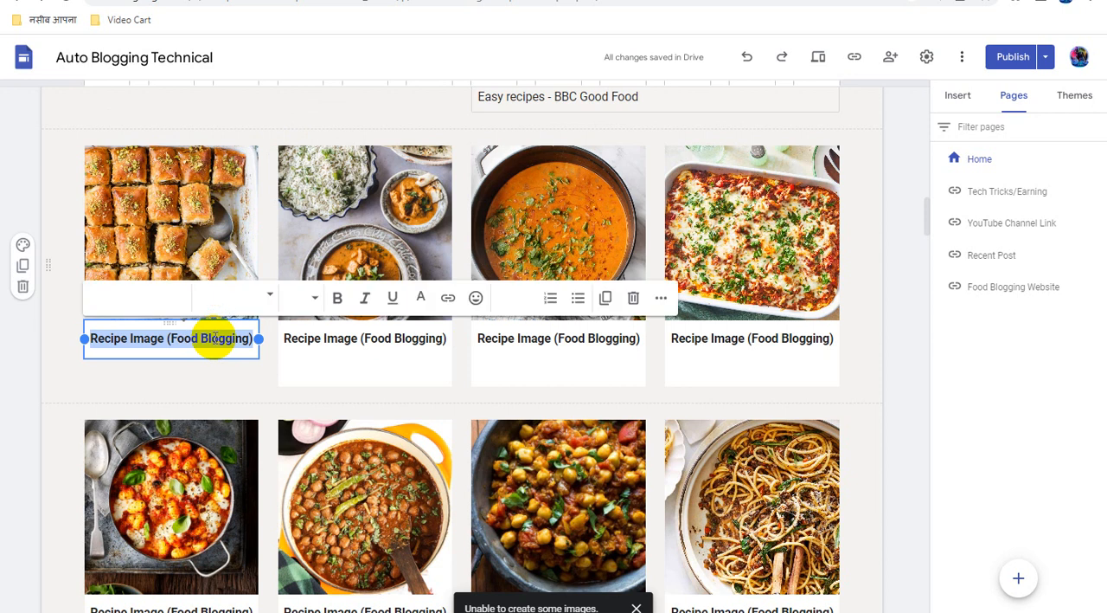
left_click(448, 297)
key("ctrl+v")
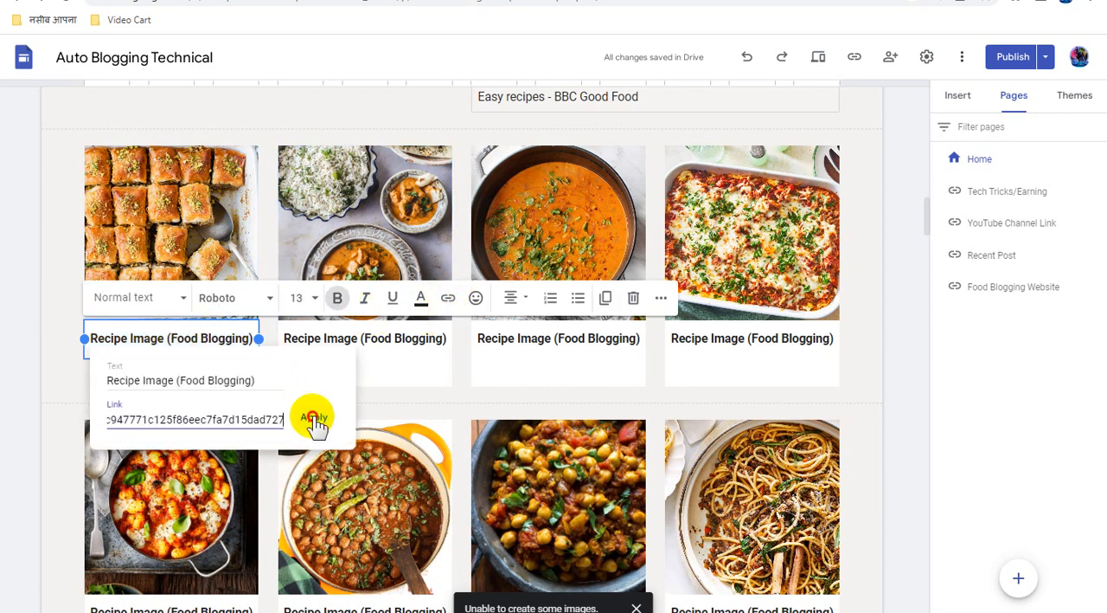
left_click(314, 419)
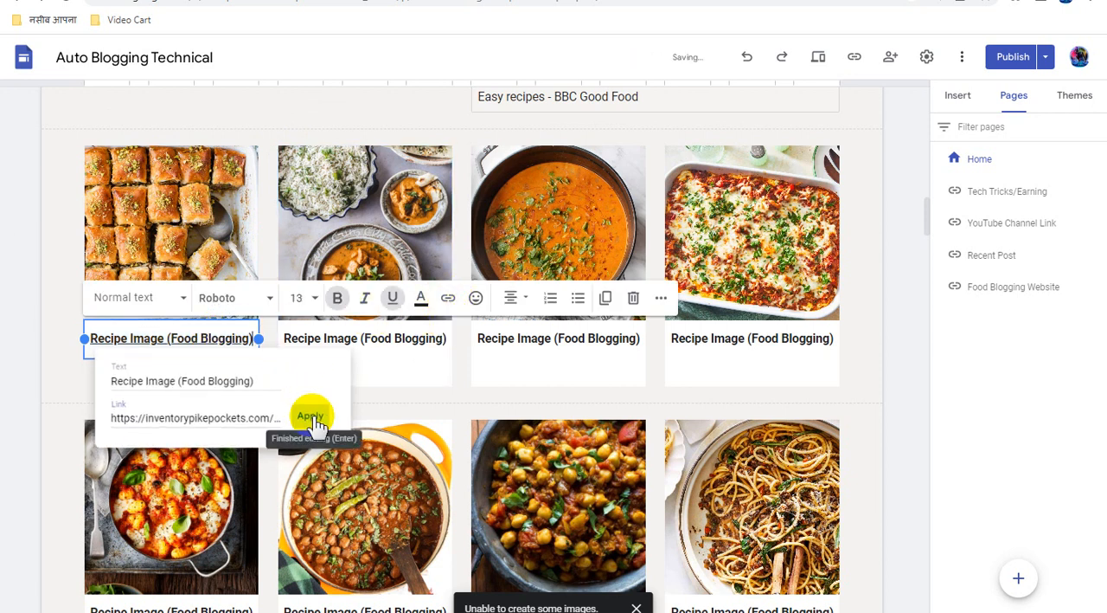
Attach the copied direct link to the rice and curry image in the second recipe card
left_click(360, 230)
left_click(360, 228)
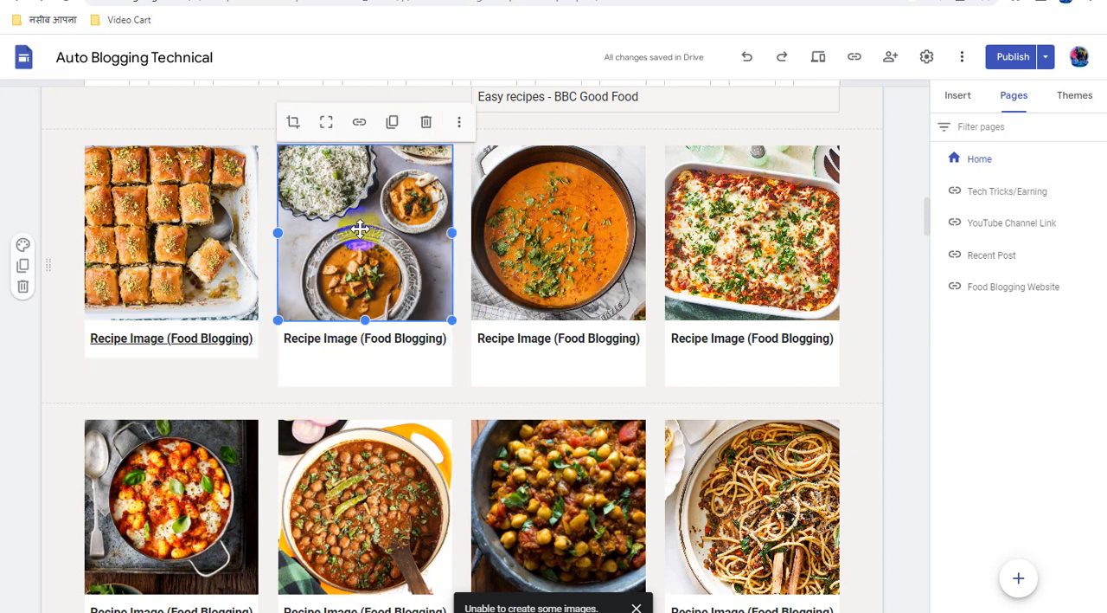
left_click(360, 123)
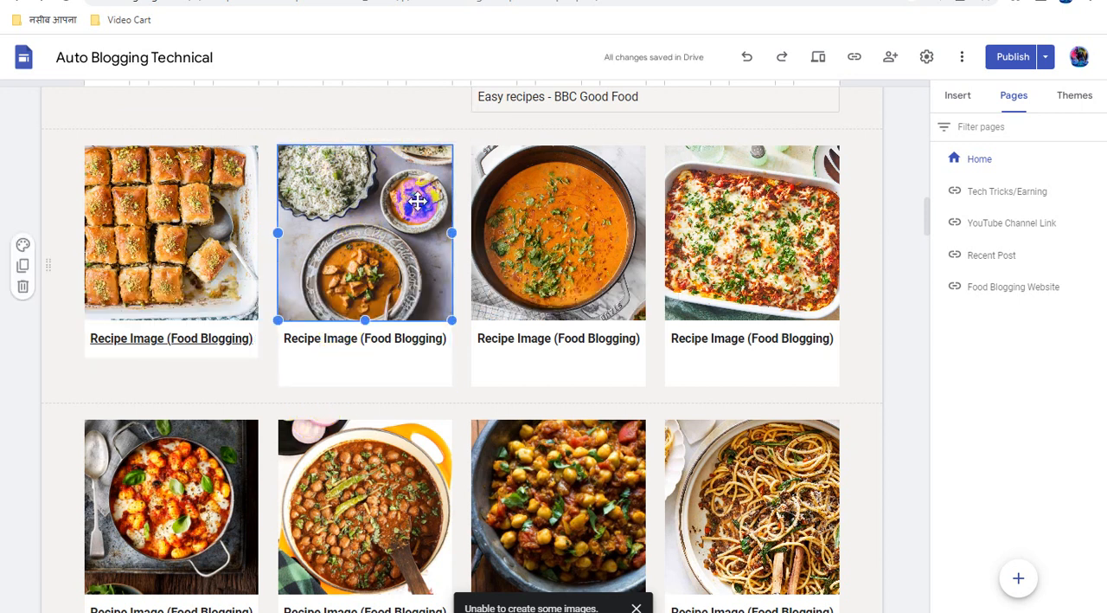
key("ctrl+v")
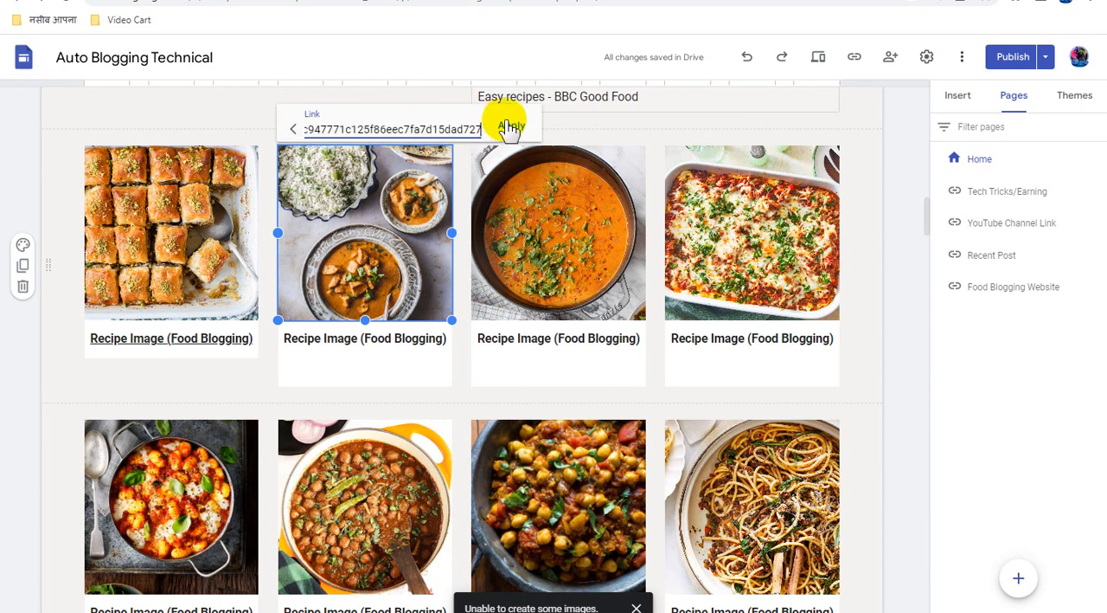
left_click(512, 126)
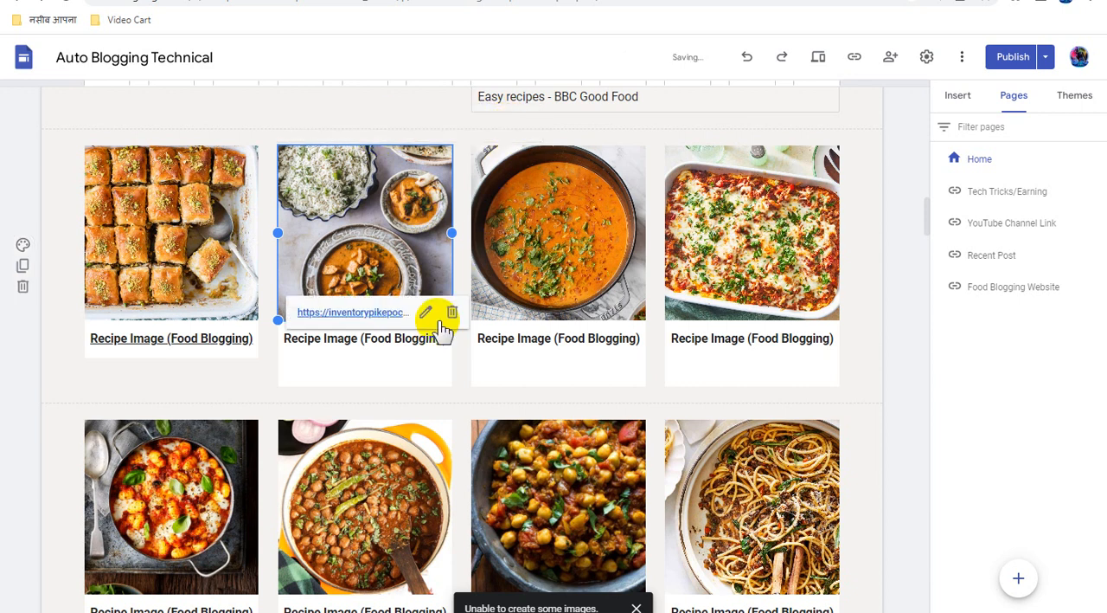
Link the "Recipe Image (Food Blogging)" caption under the rice and curry image to the copied direct link
triple_click(368, 338)
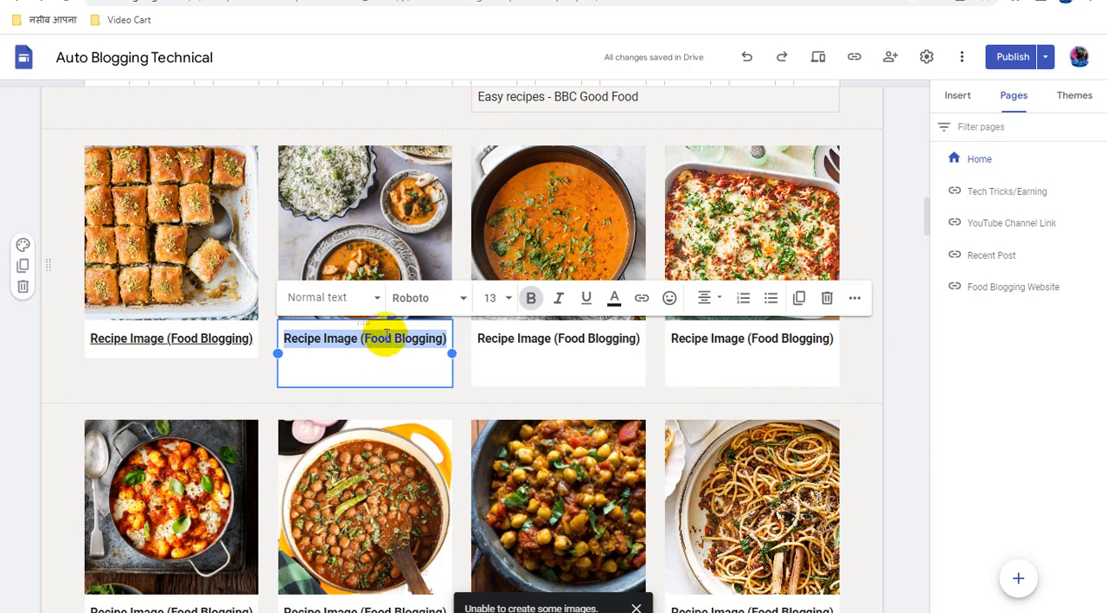
left_click(641, 299)
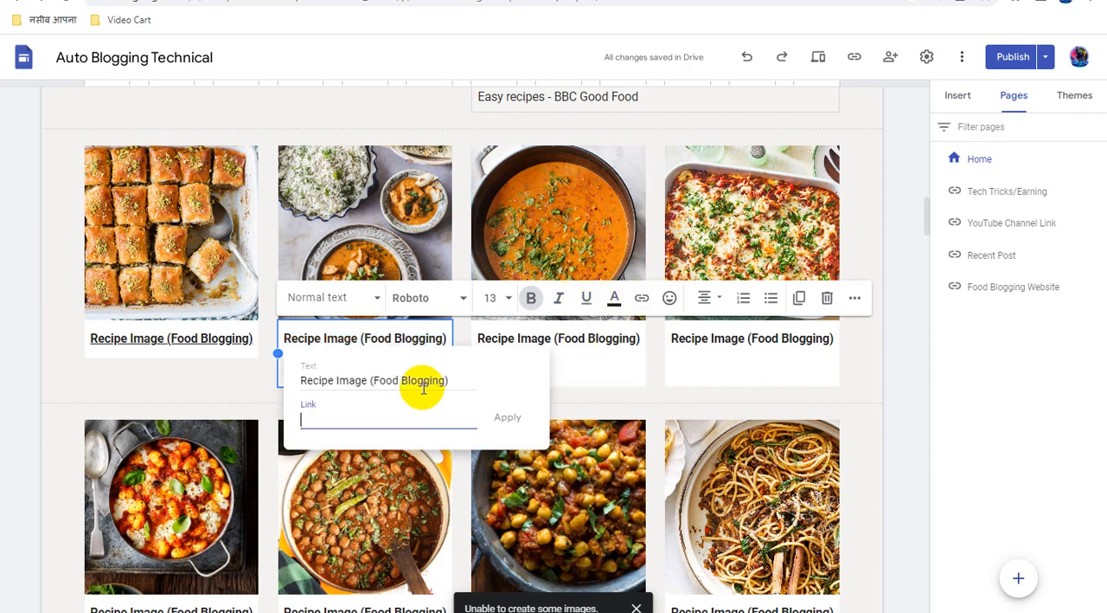
left_click(509, 419)
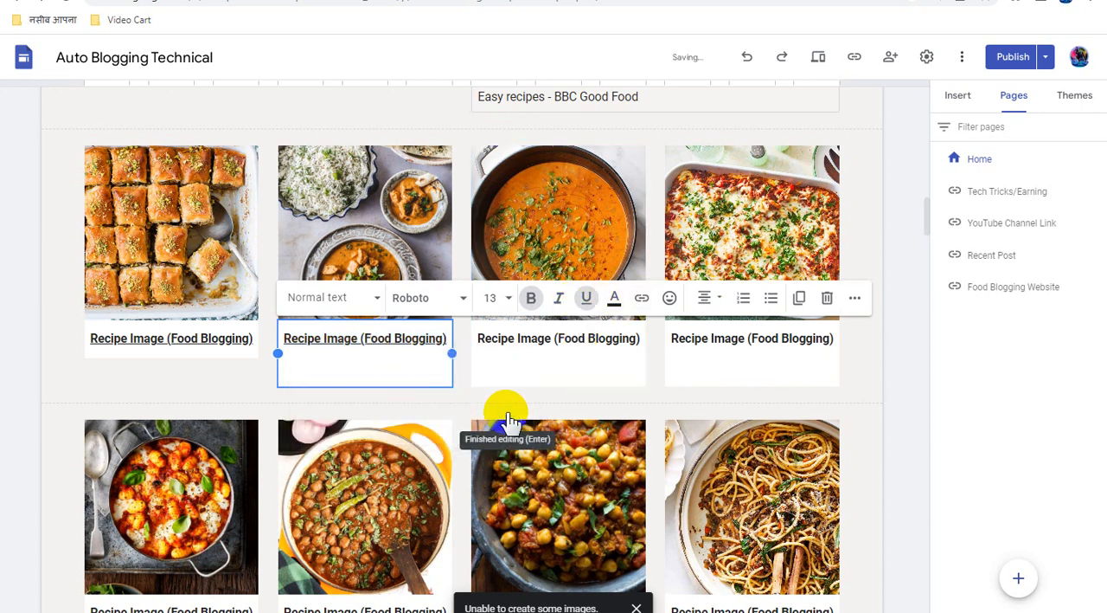
mouse_move(567, 216)
left_mouse_down()
mouse_move(537, 251)
mouse_move(556, 222)
left_mouse_up()
left_click(546, 214)
left_click(560, 202)
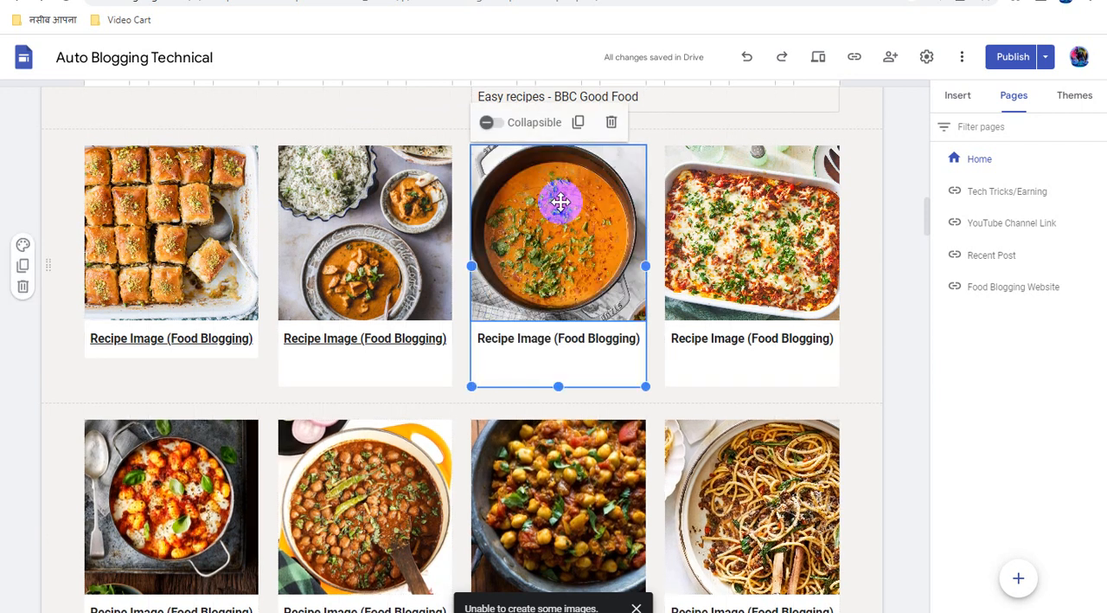
left_click(561, 200)
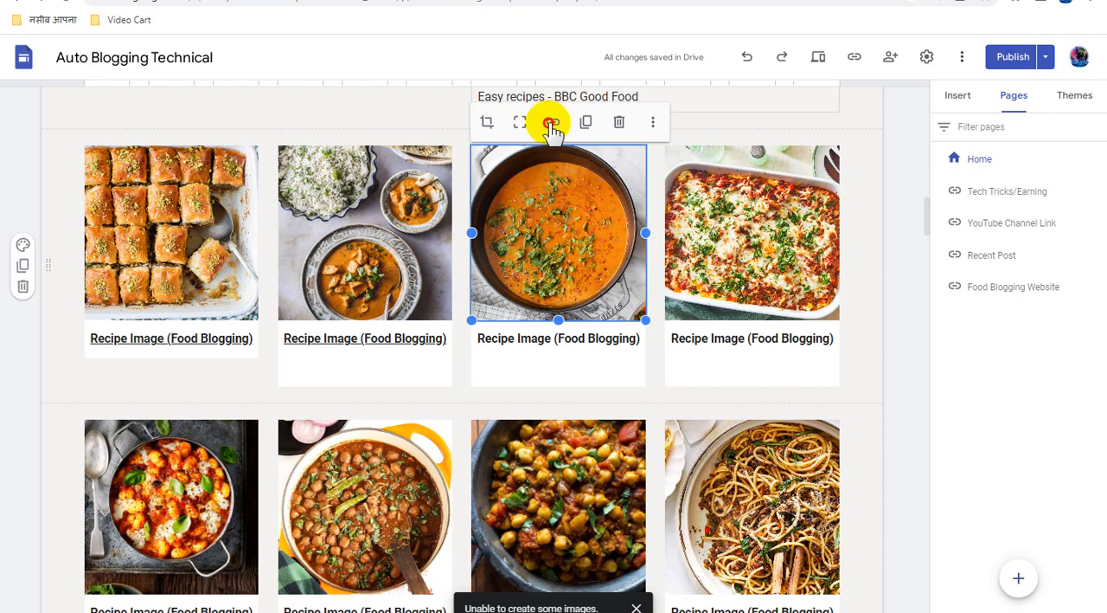
left_click(551, 125)
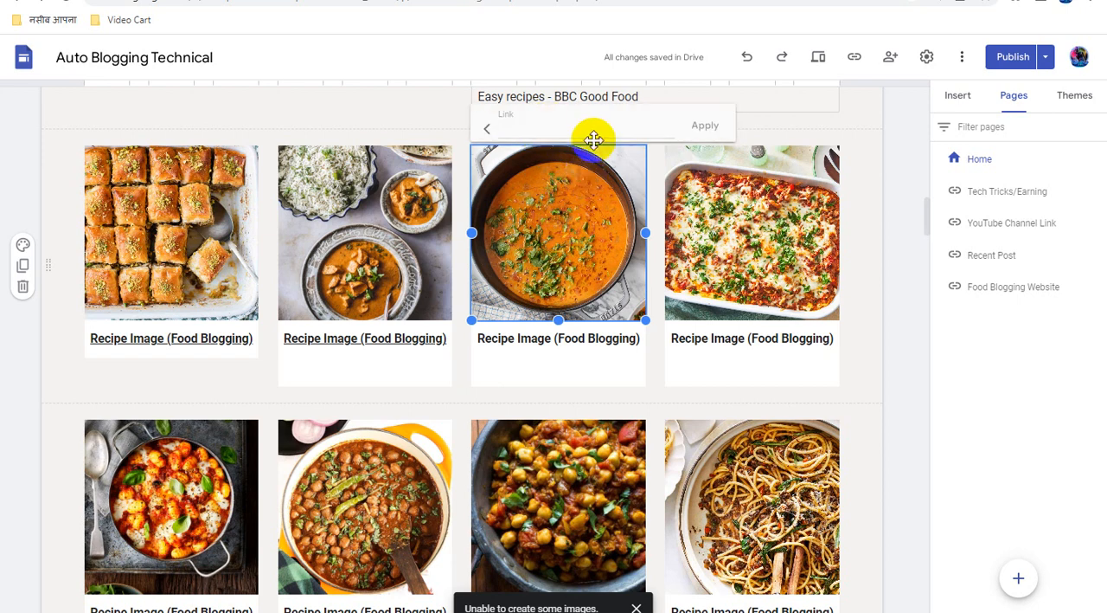
key("ctrl+v")
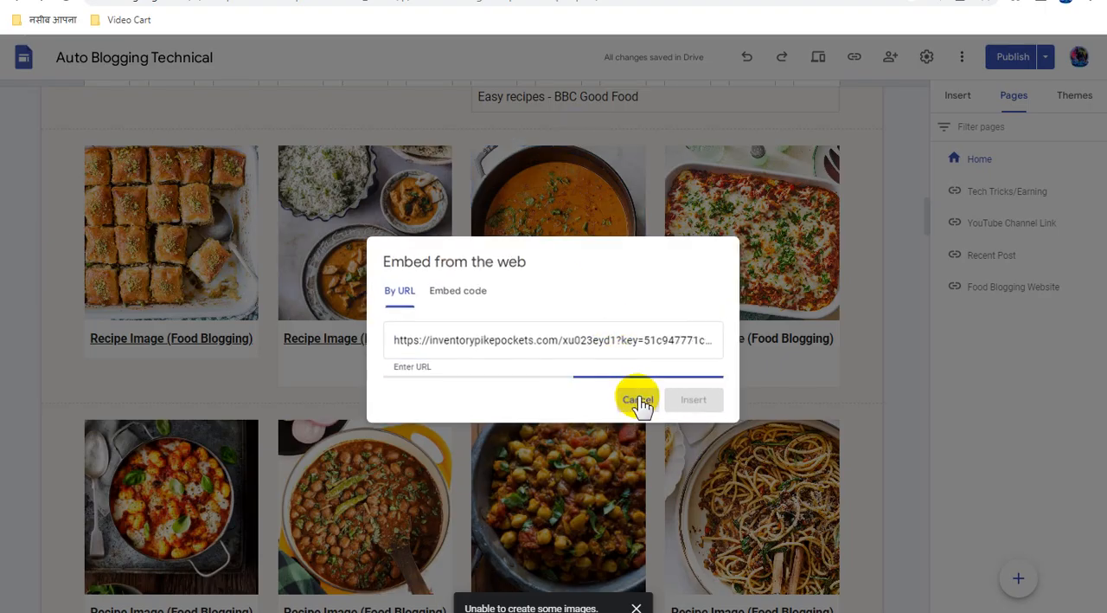
left_click(638, 400)
Attach the copied direct link to the orange curry image in the third card of the first recipe row
left_click(572, 210)
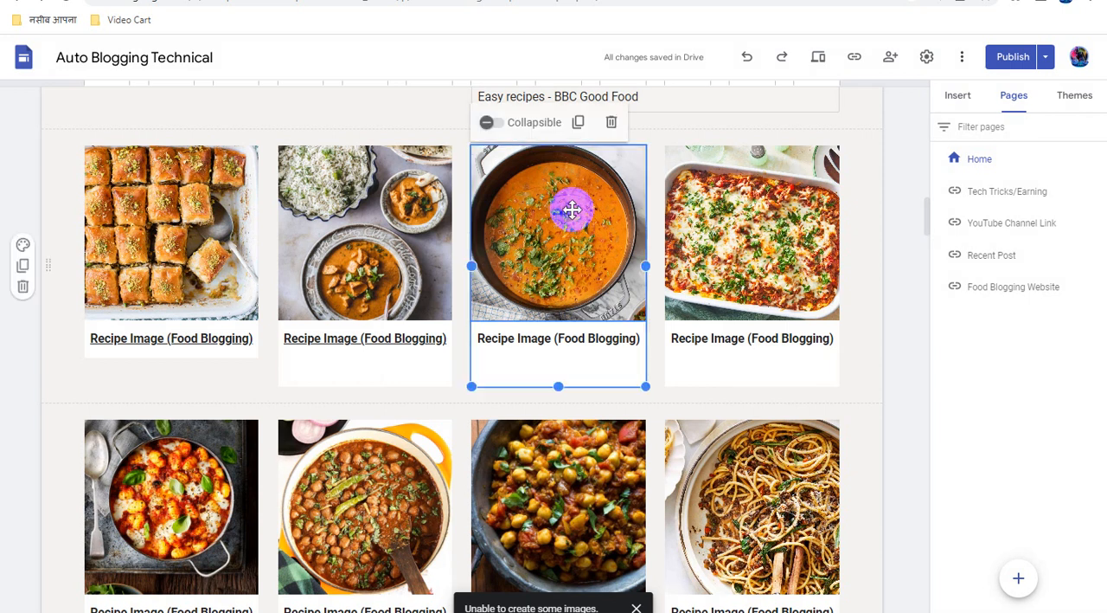
left_click(572, 210)
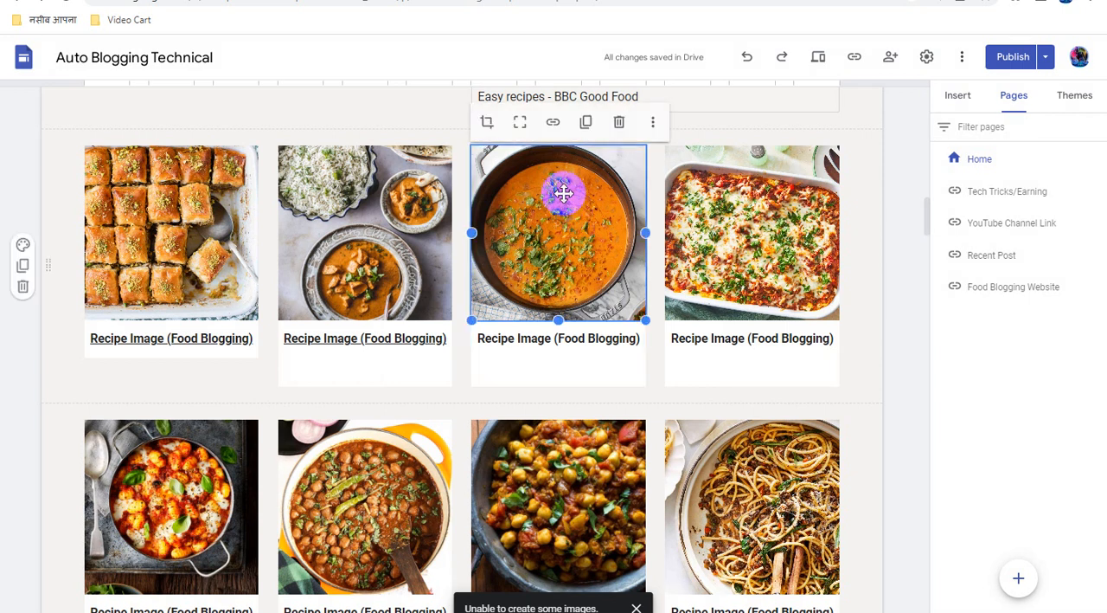
left_click(554, 124)
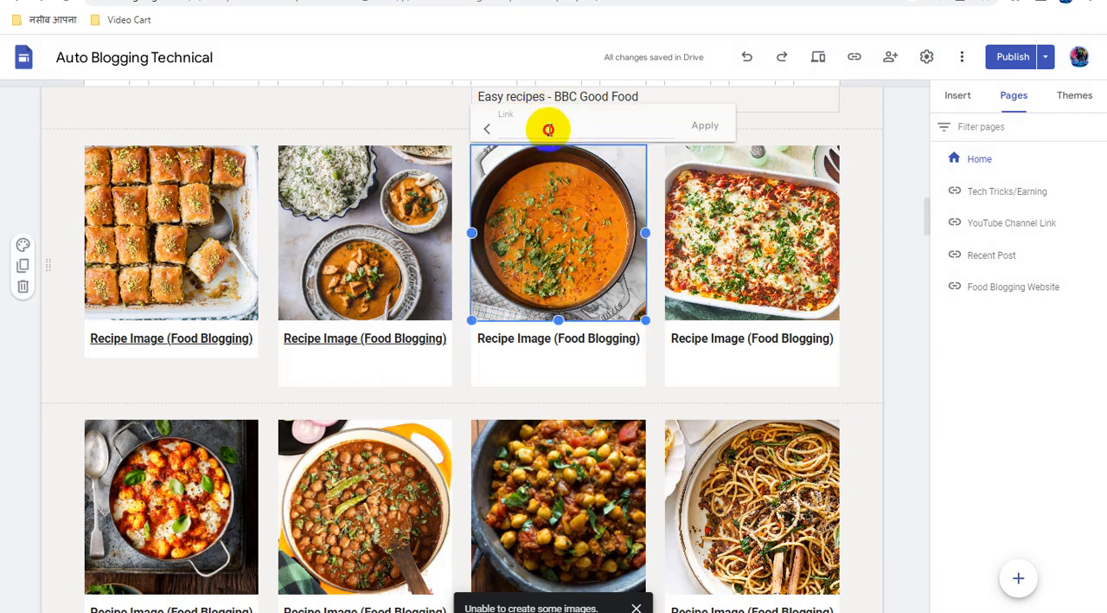
key("ctrl+v")
left_click(706, 125)
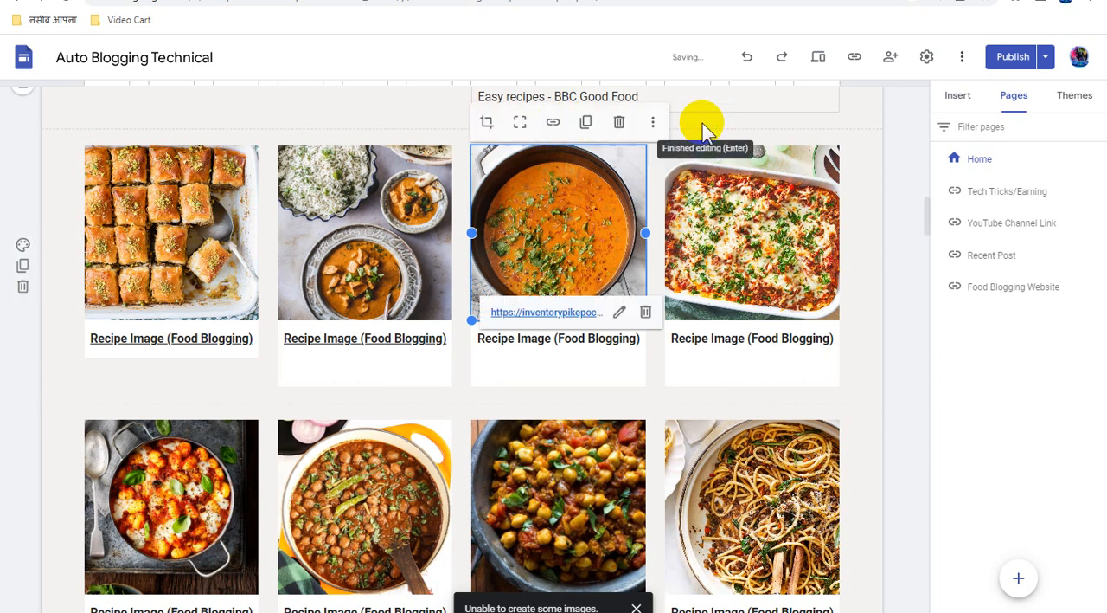
Link the "Recipe Image (Food Blogging)" caption under the orange curry image to the copied direct link
left_click(570, 340)
triple_click(569, 340)
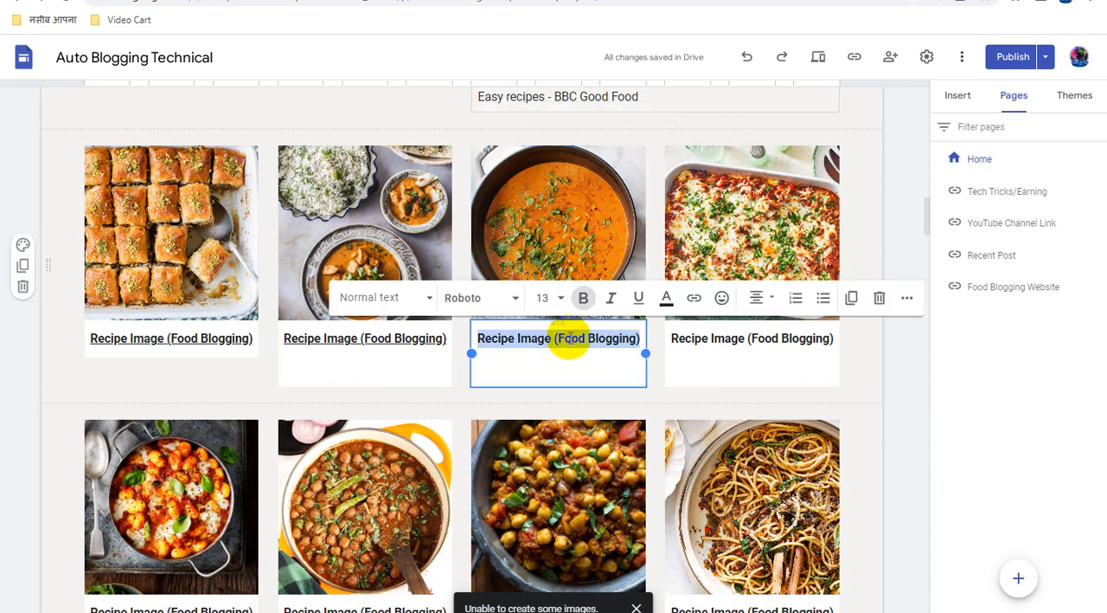
left_click(695, 298)
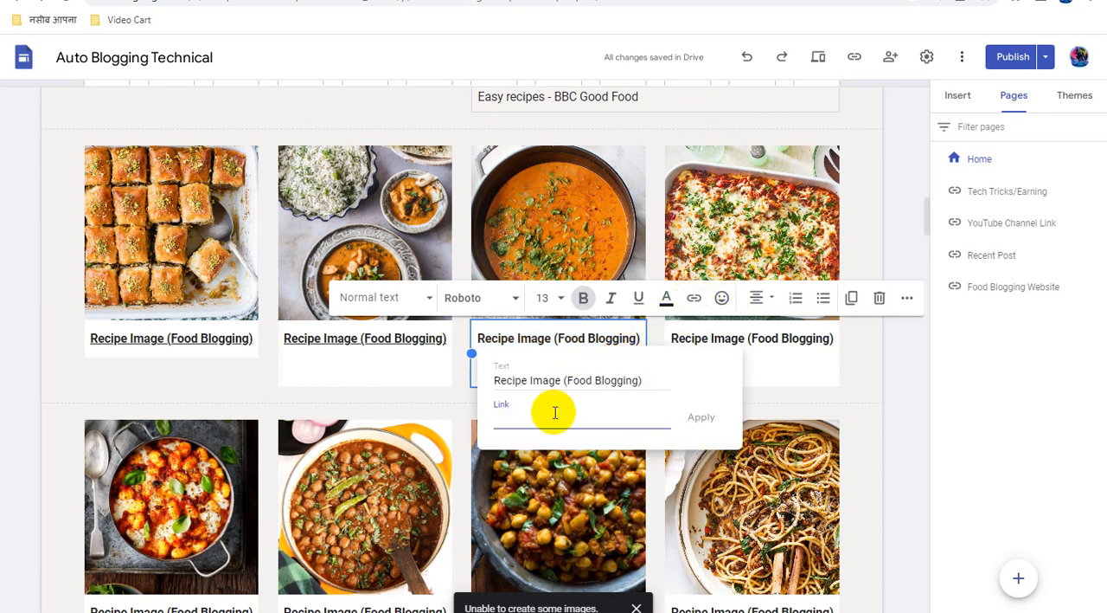
key("ctrl+v")
left_click(701, 417)
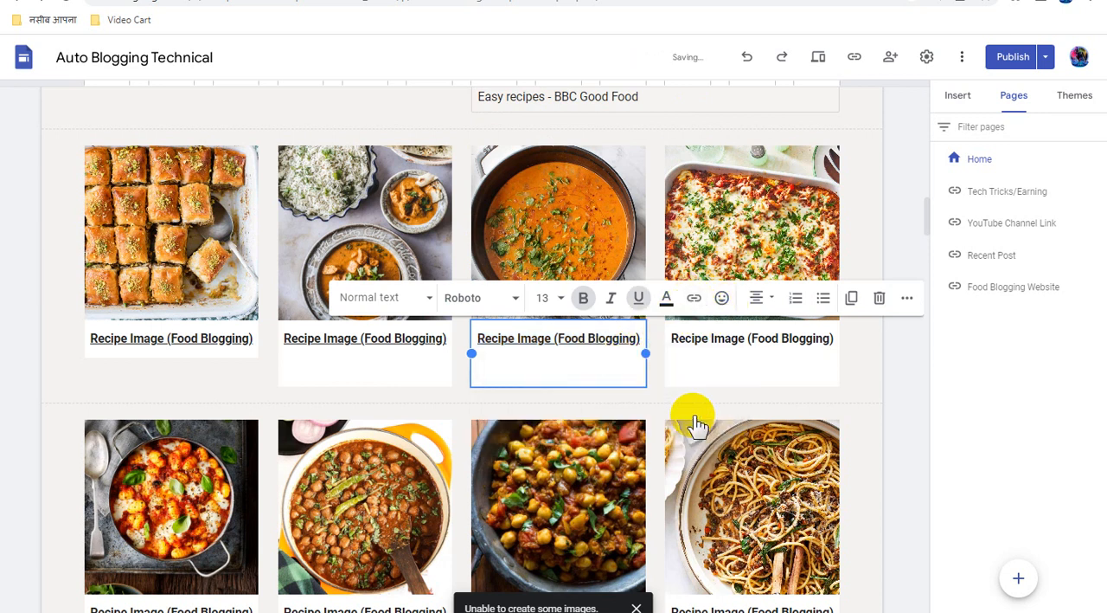
Attach the copied direct link to the cheese-topped baked dish image in the fourth card of the first recipe row
left_click(729, 337)
left_click(748, 223)
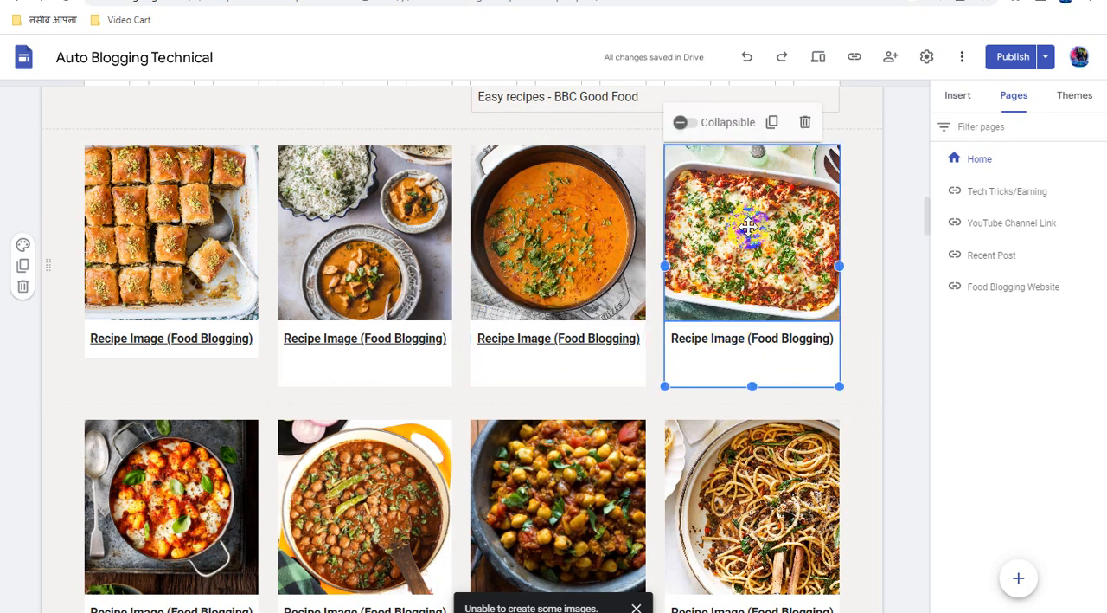
left_click(748, 223)
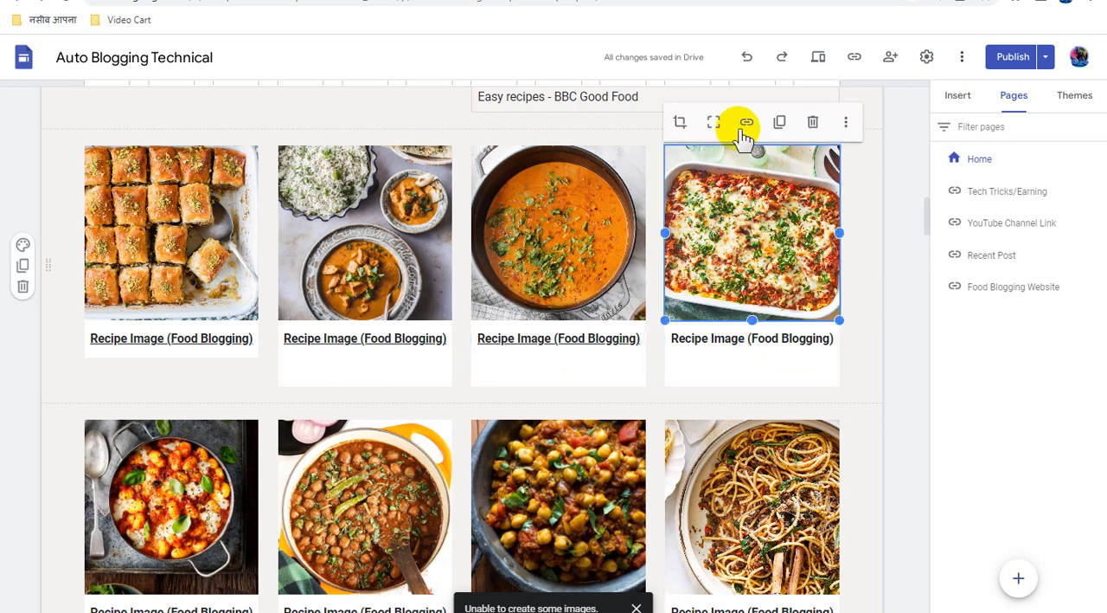
left_click(748, 124)
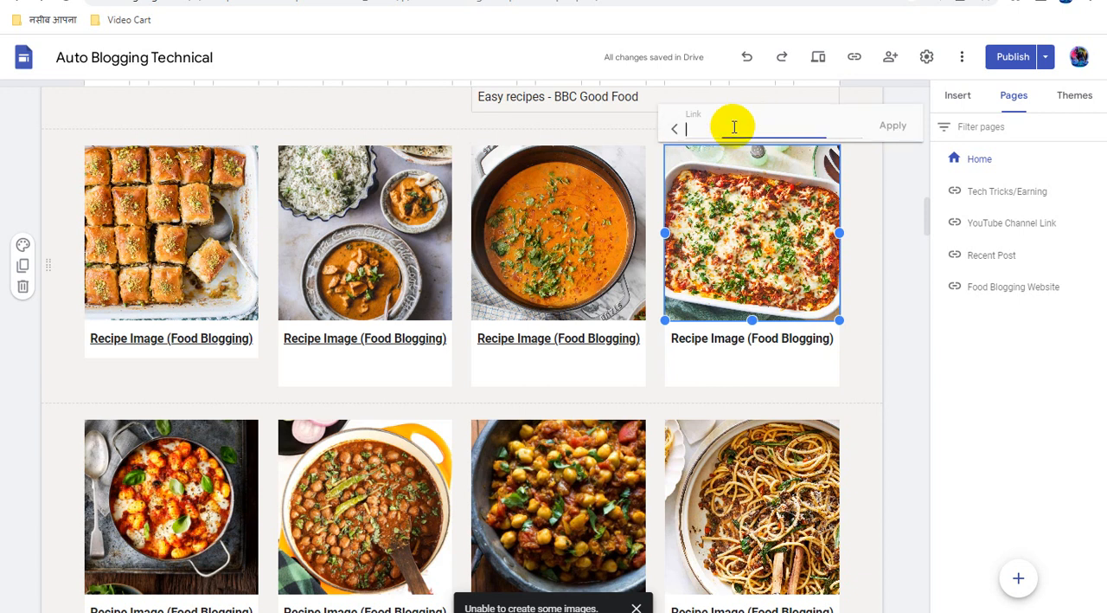
key("ctrl+v")
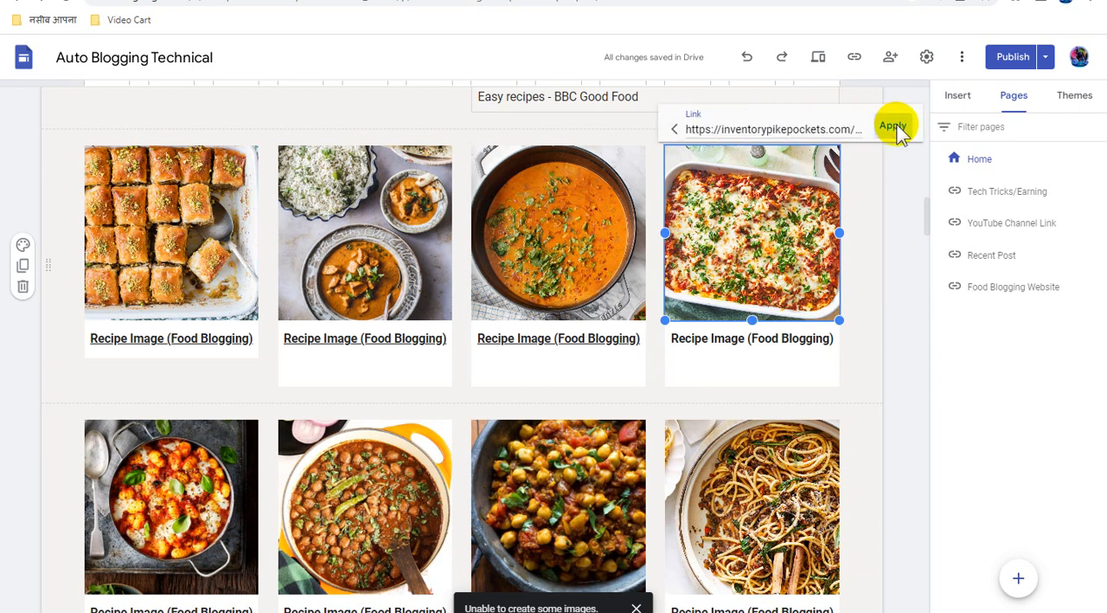
left_click(892, 126)
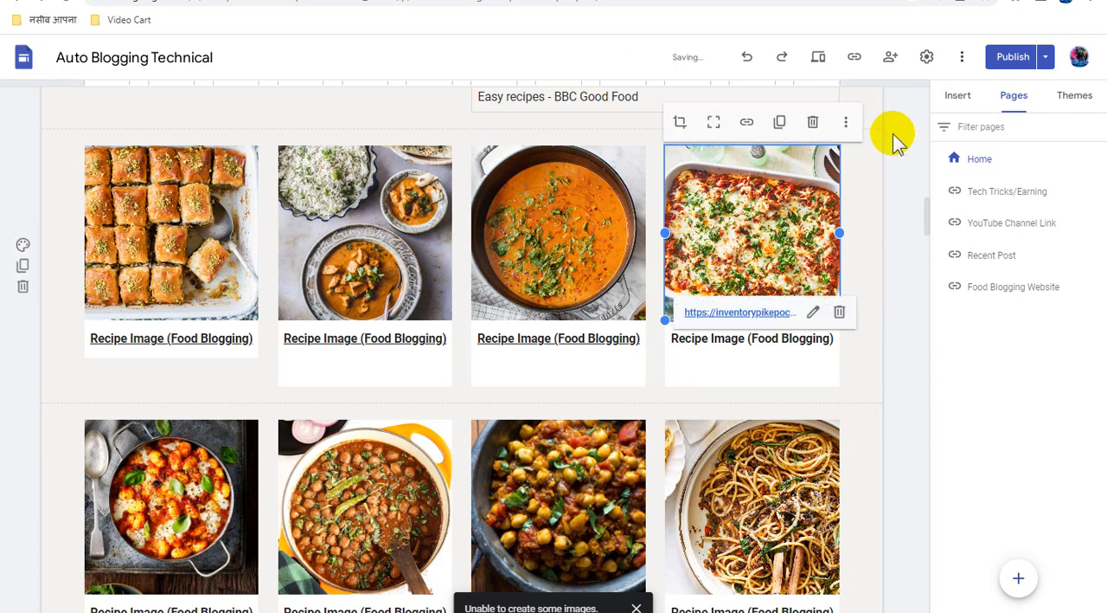
Link the "Recipe Image (Food Blogging)" caption under the cheese-topped baked dish image to the copied direct link
left_click(749, 341)
triple_click(749, 341)
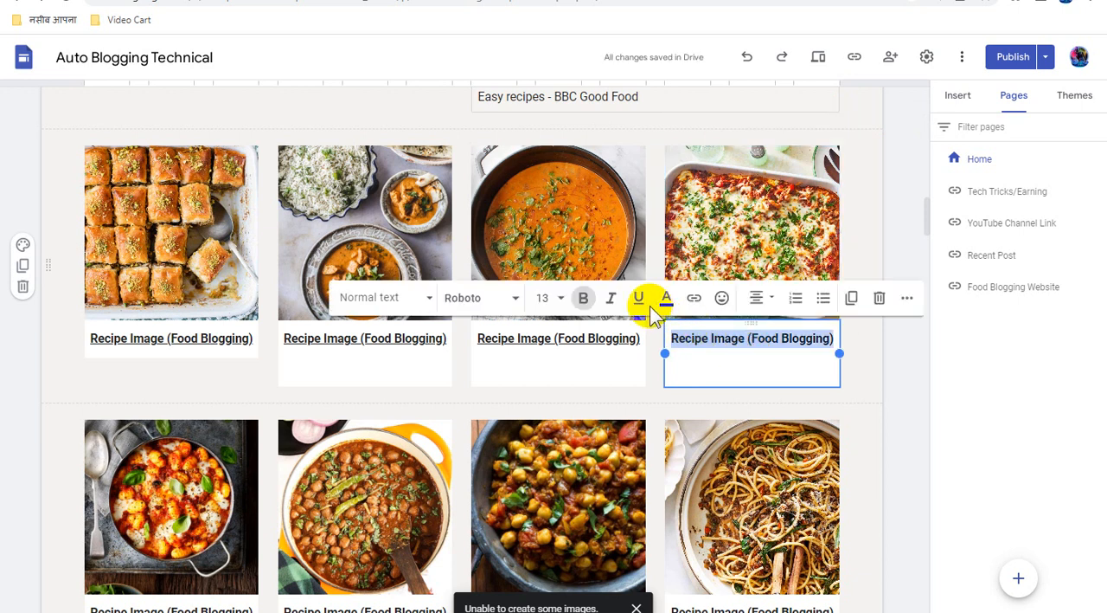
left_click(694, 299)
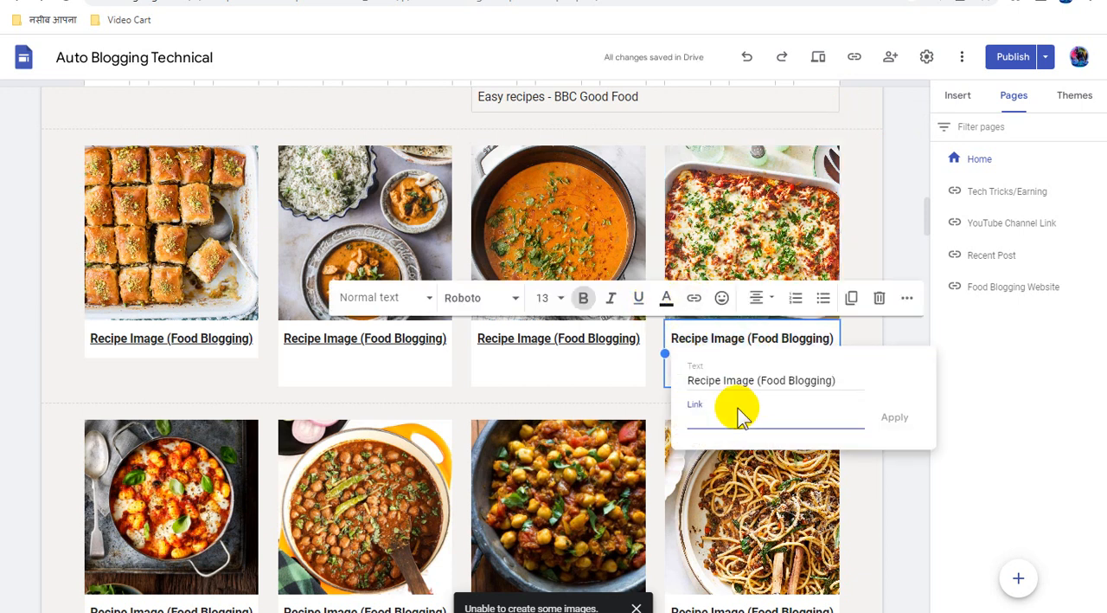
key("ctrl+v")
left_click(895, 417)
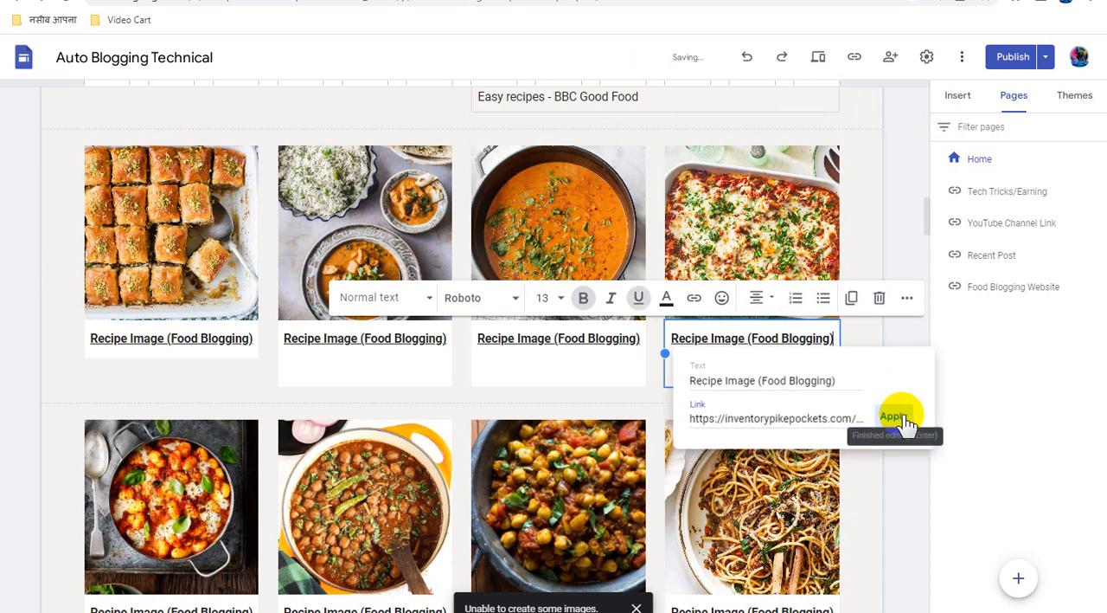
Attach the copied direct link to the tomato and basil pan image in the first card of the second recipe row
scroll(796, 405, "down", 3)
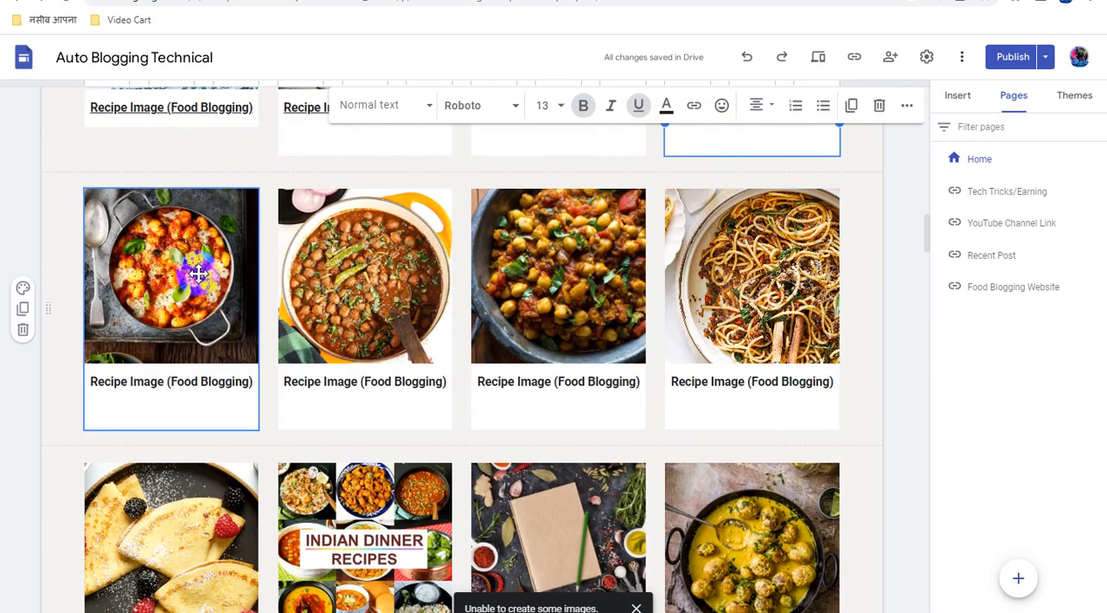
left_click(198, 274)
left_click(198, 273)
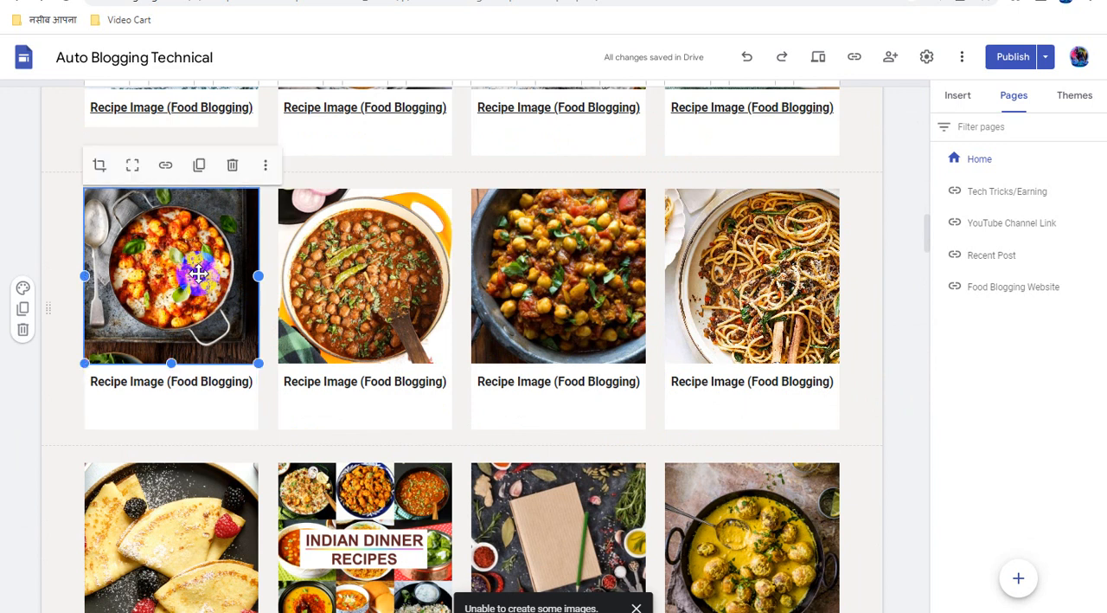
left_click(165, 165)
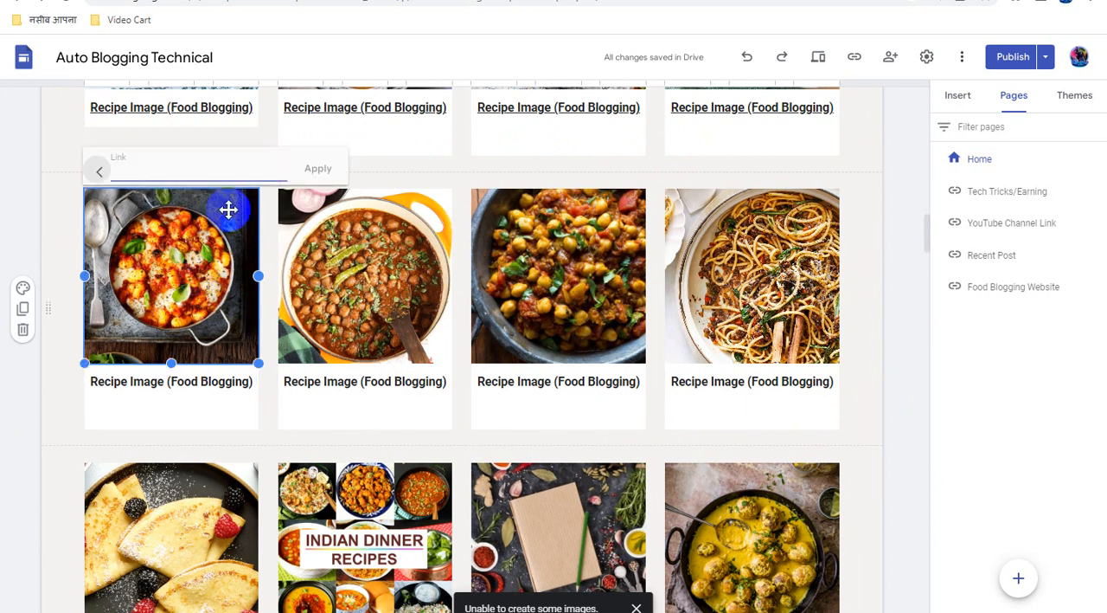
key("ctrl+v")
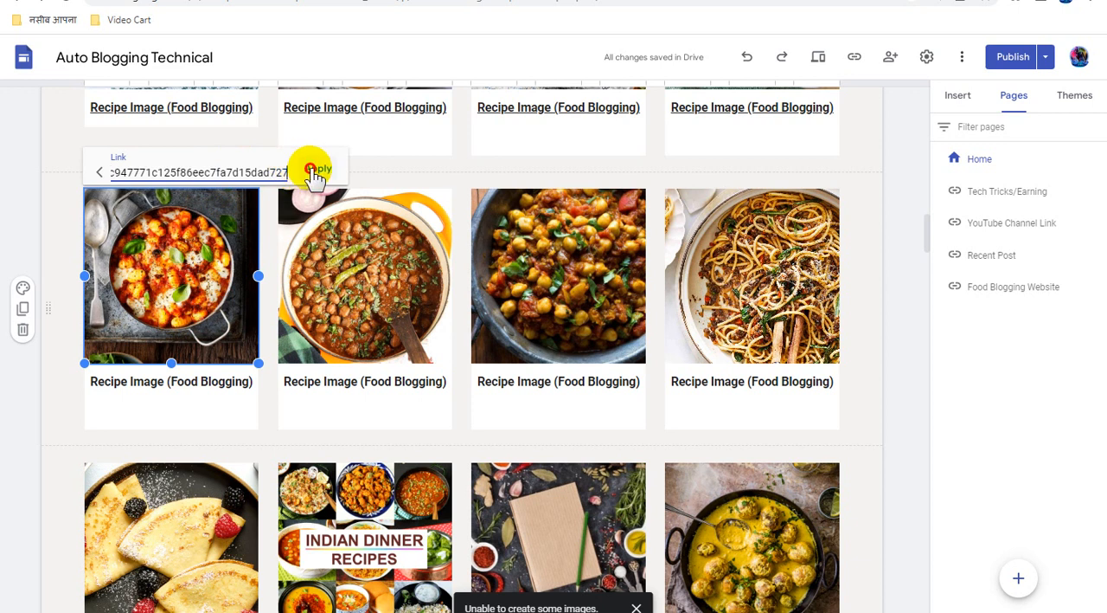
left_click(309, 167)
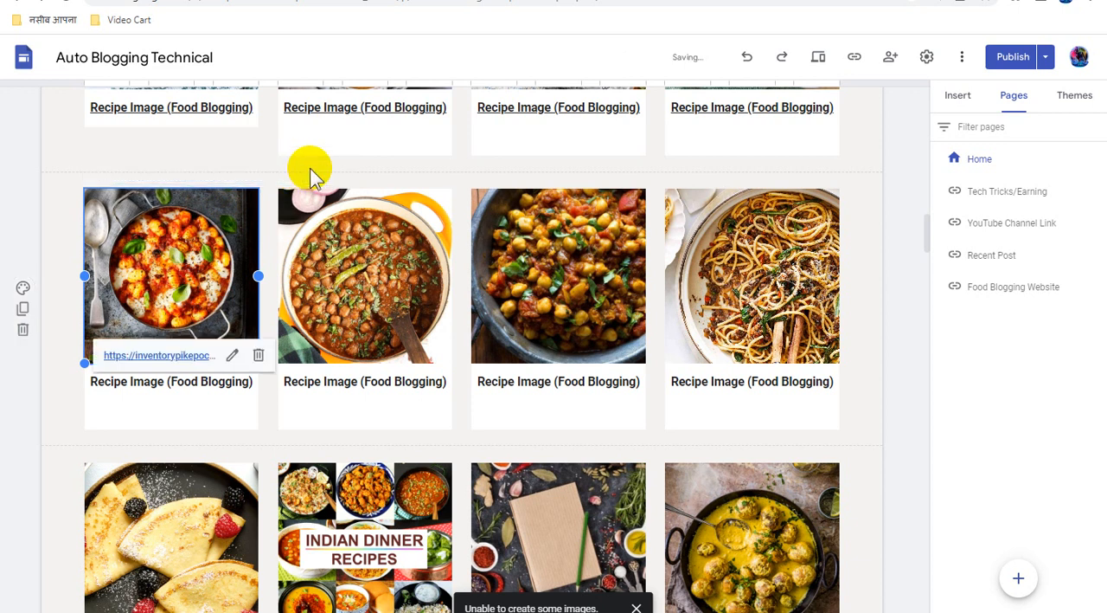
Link the "Recipe Image (Food Blogging)" caption under the tomato and basil pan image to the copied direct link
left_click(187, 385)
triple_click(187, 385)
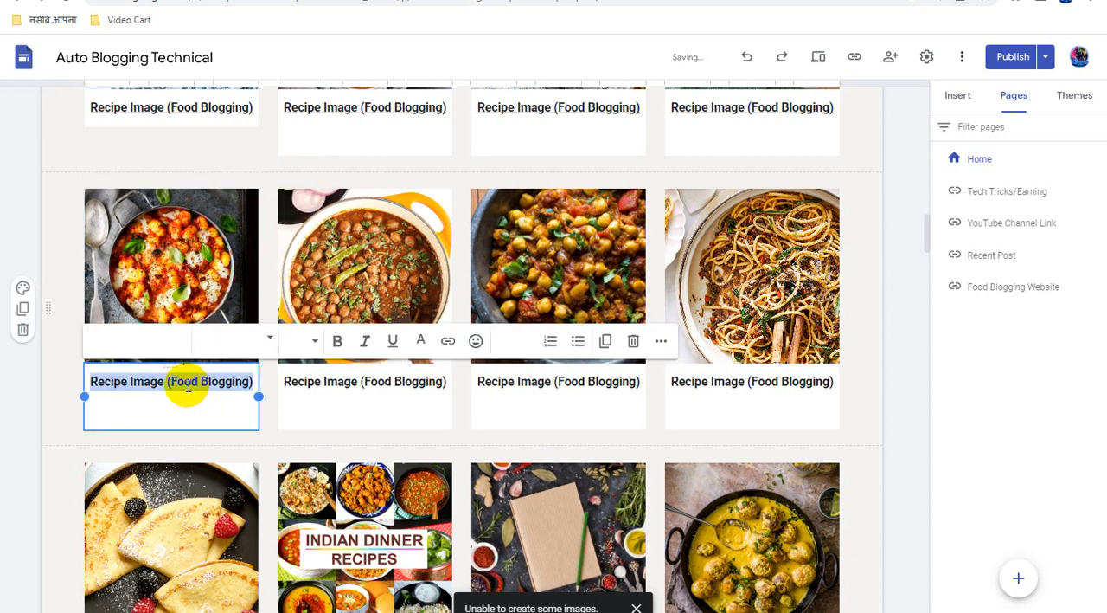
left_click(448, 341)
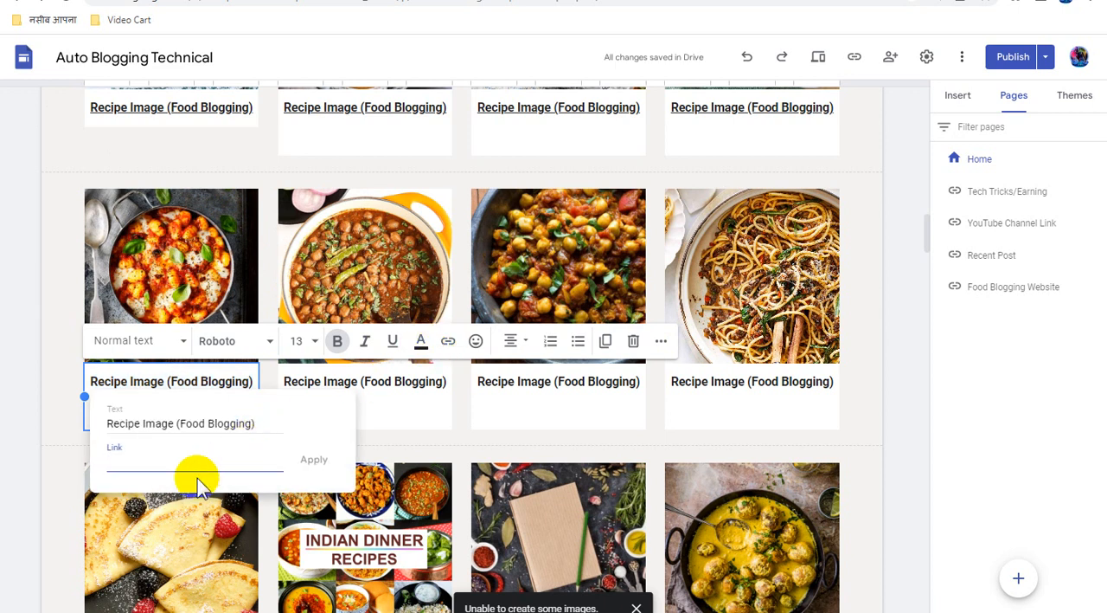
key("ctrl+v")
left_click(315, 465)
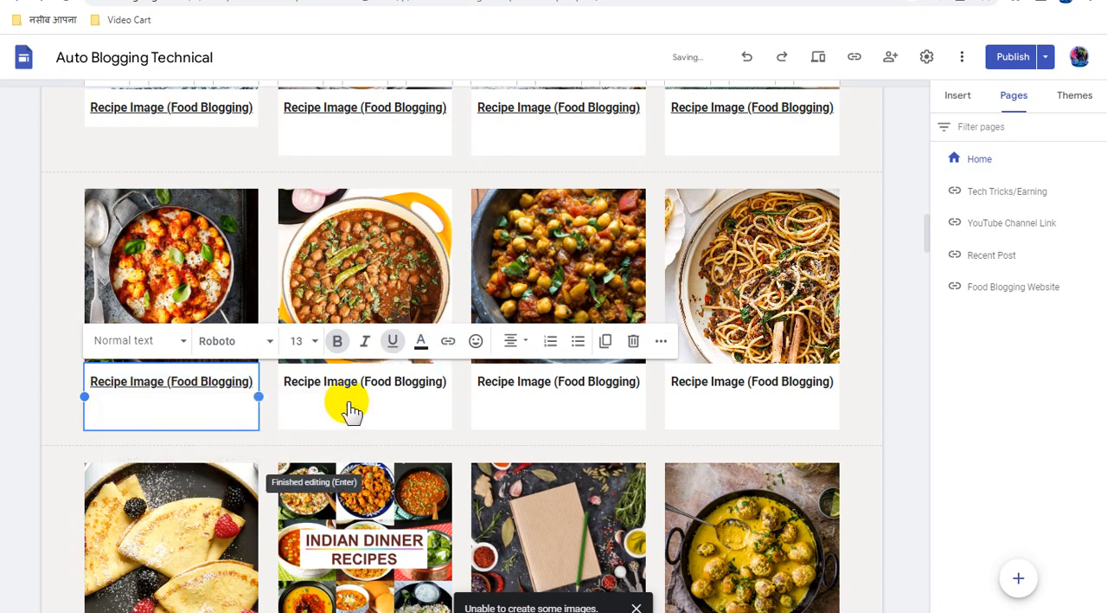
Attach the copied direct link to the chickpea curry image in the second card of the second recipe row
left_click(359, 257)
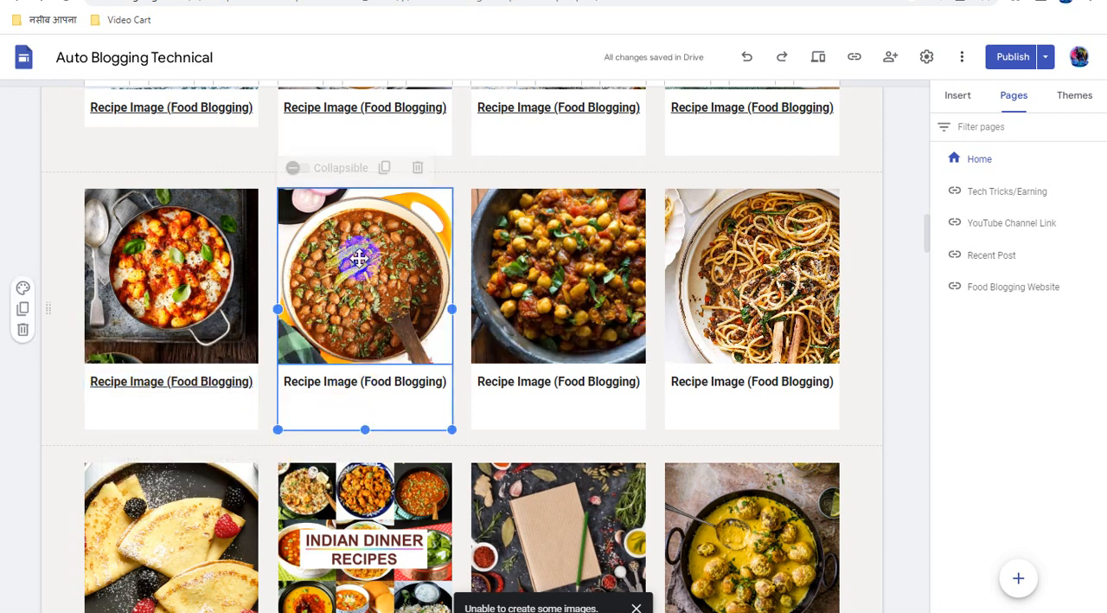
left_click(360, 255)
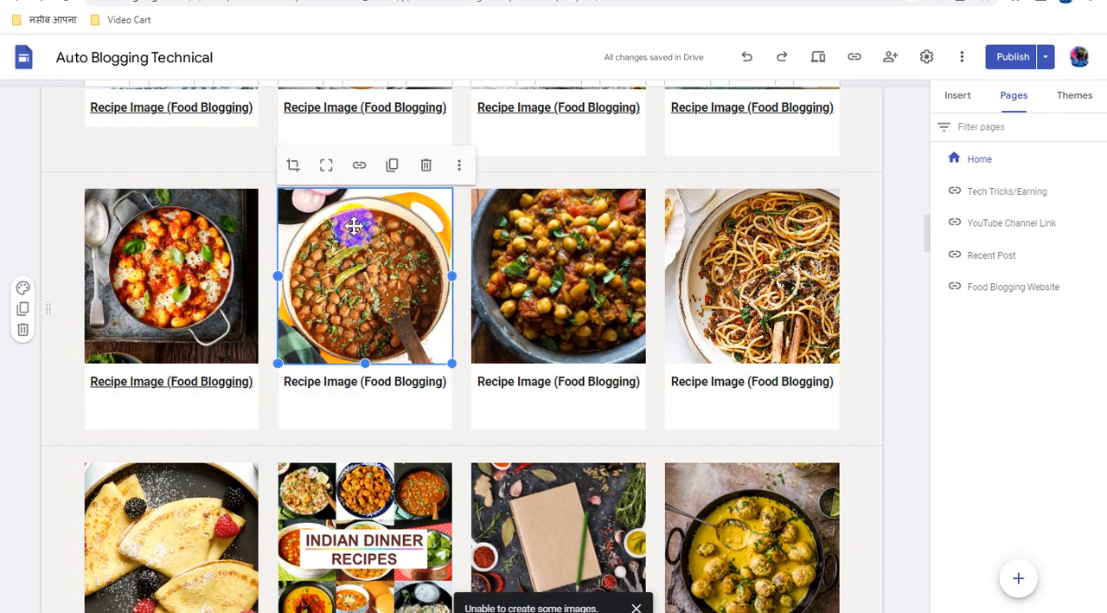
left_click(359, 164)
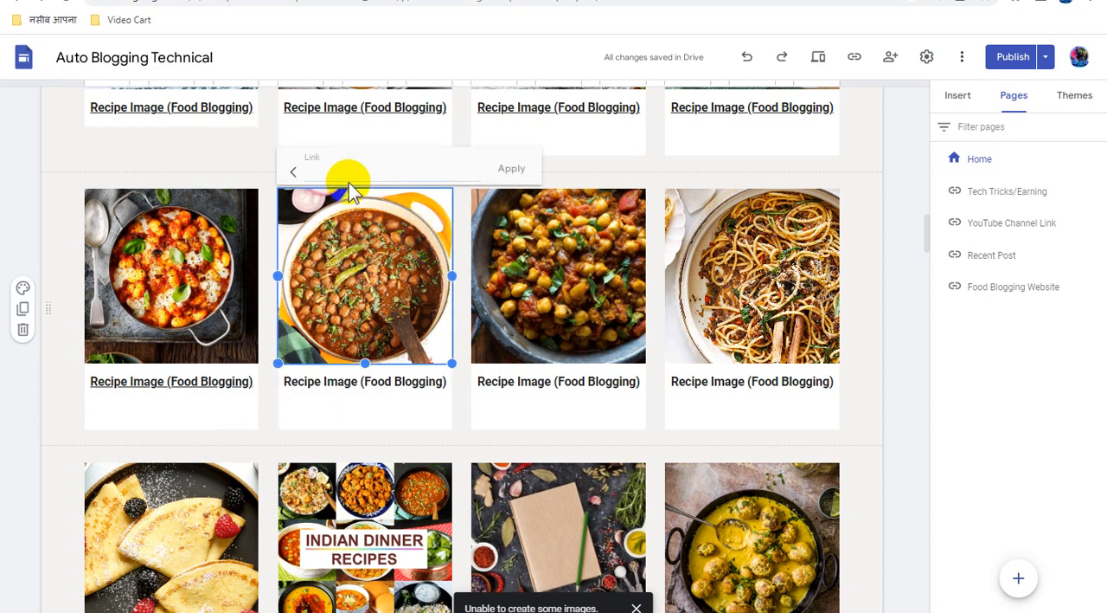
key("ctrl+v")
left_click(511, 168)
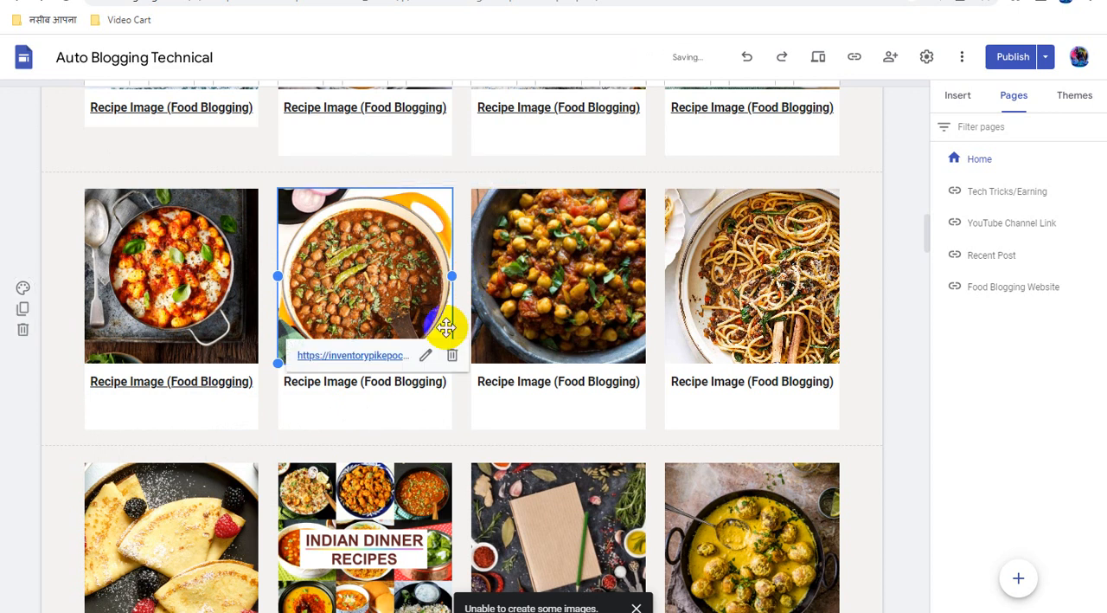
Link the "Recipe Image (Food Blogging)" caption under the chickpea curry image in the second card to the copied direct link
triple_click(378, 387)
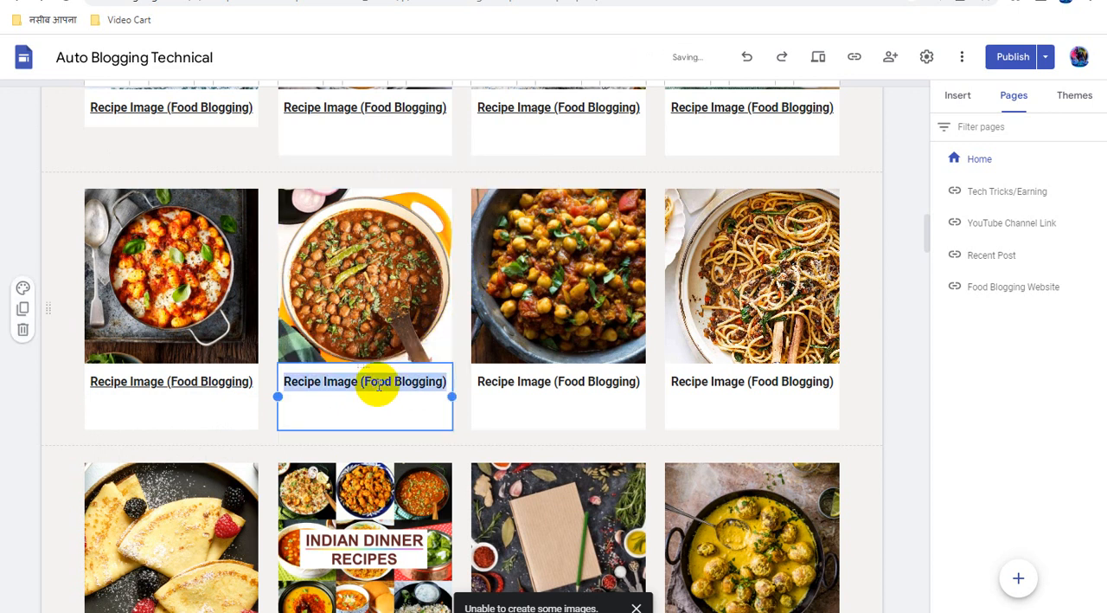
left_click(642, 342)
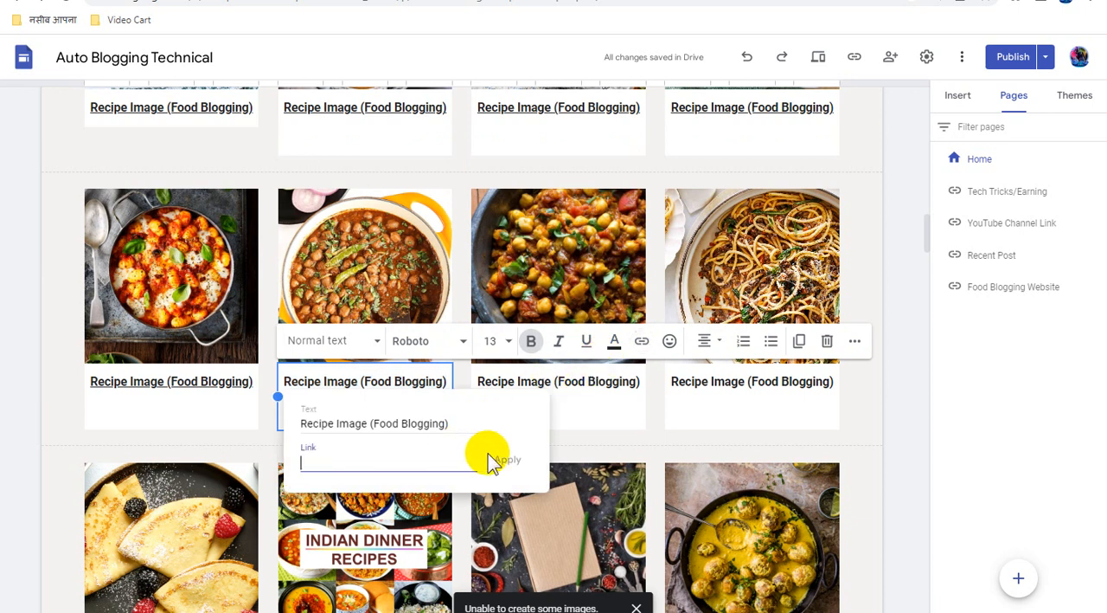
left_click(506, 461)
Attach the copied direct link to the chickpea and herb image in the third card of the second recipe row
left_click(539, 256)
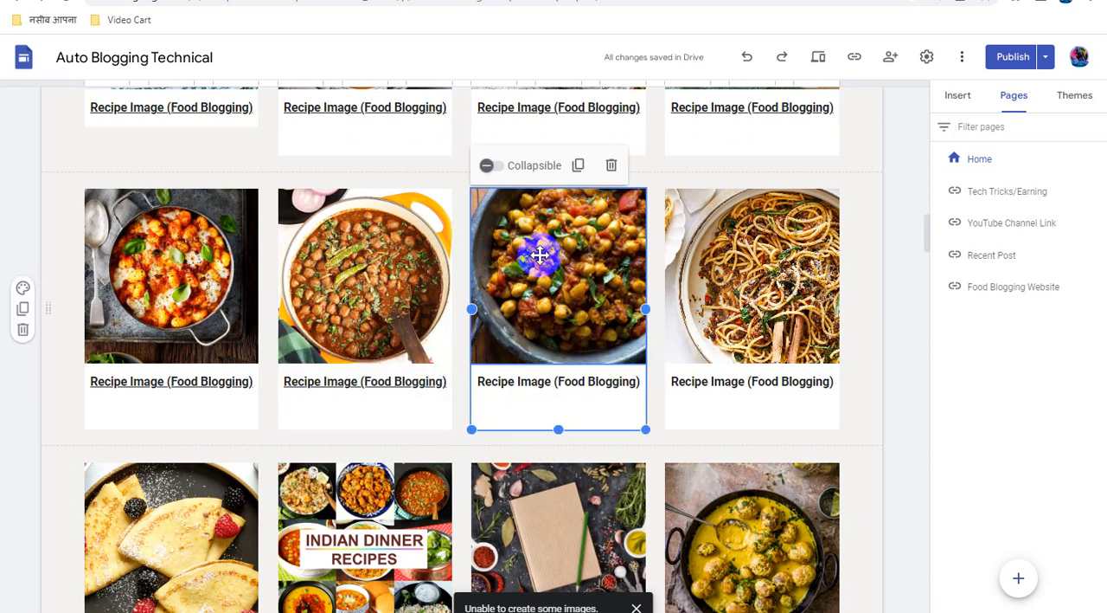
left_click(540, 253)
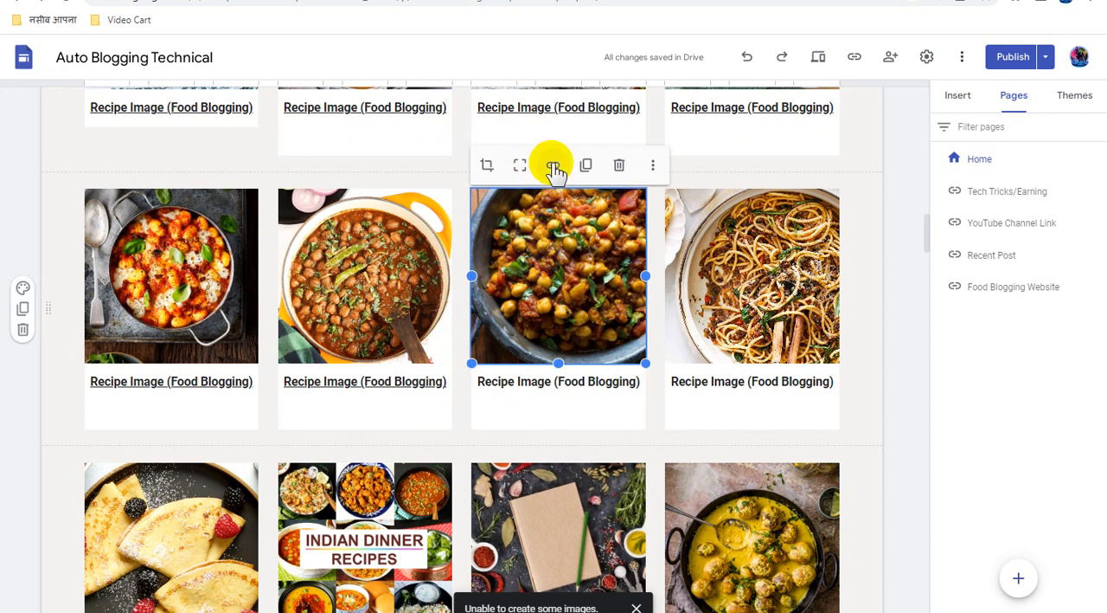
left_click(554, 166)
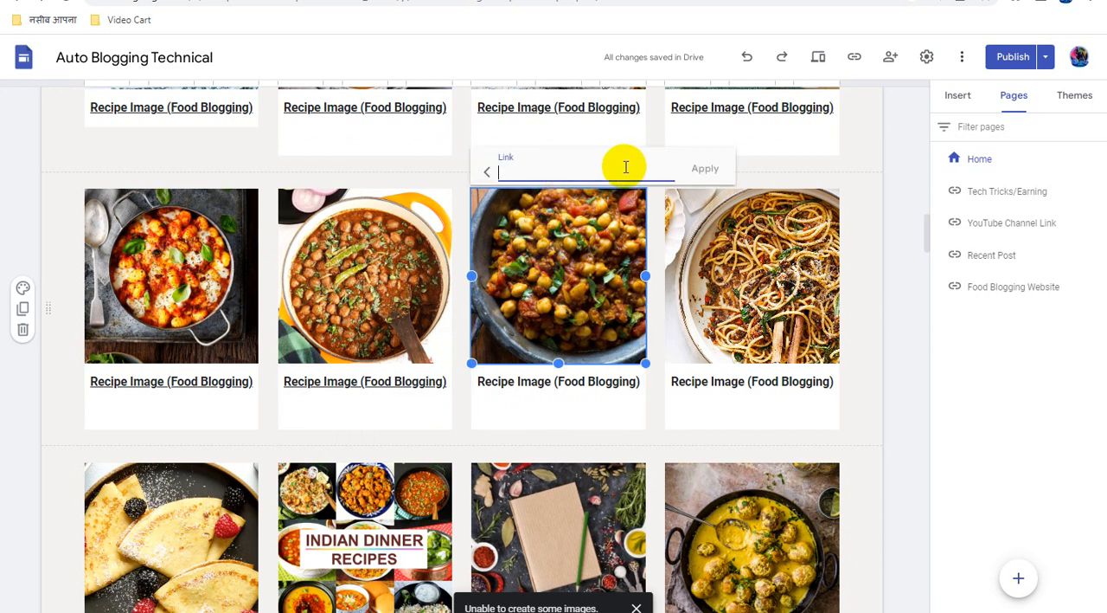
key("ctrl+v")
left_click(705, 168)
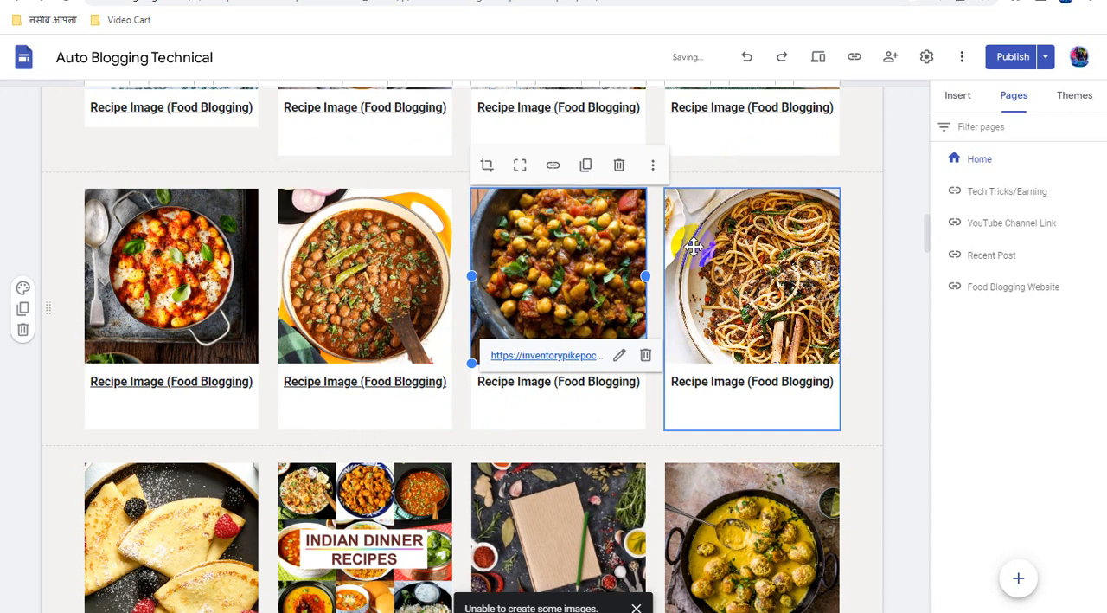
Link the "Recipe Image (Food Blogging)" caption in the third card of the second recipe row to the copied direct link
triple_click(586, 383)
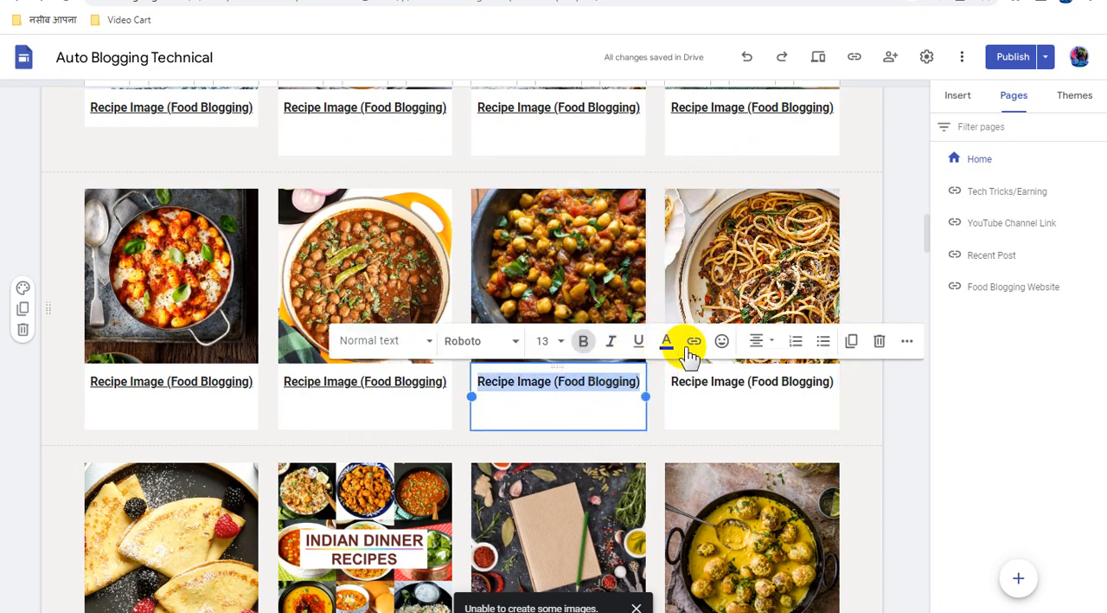
left_click(694, 343)
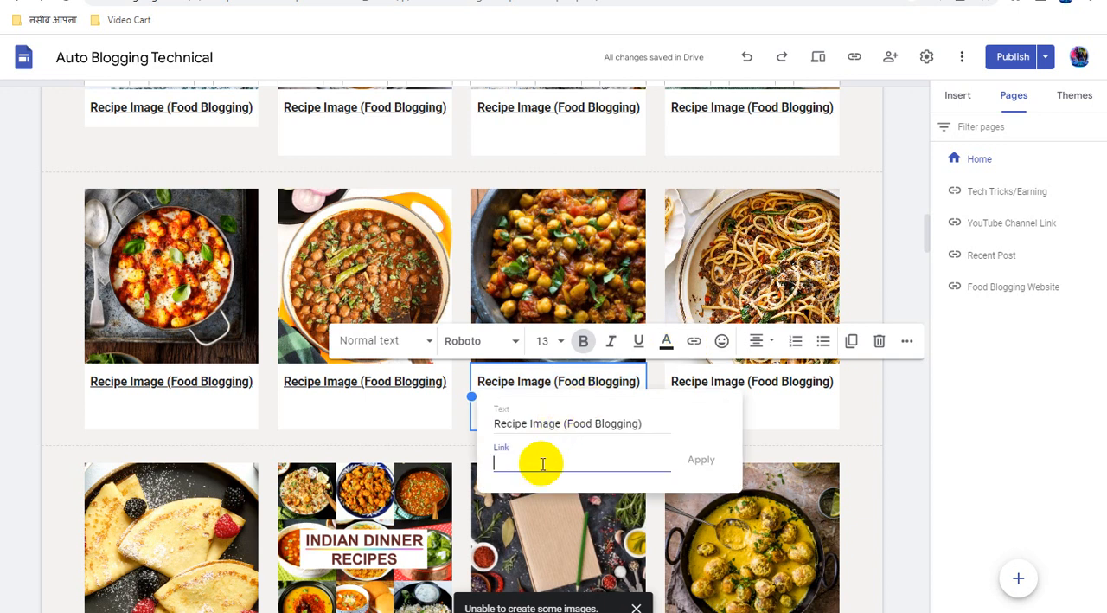
key("ctrl+v")
left_click(700, 463)
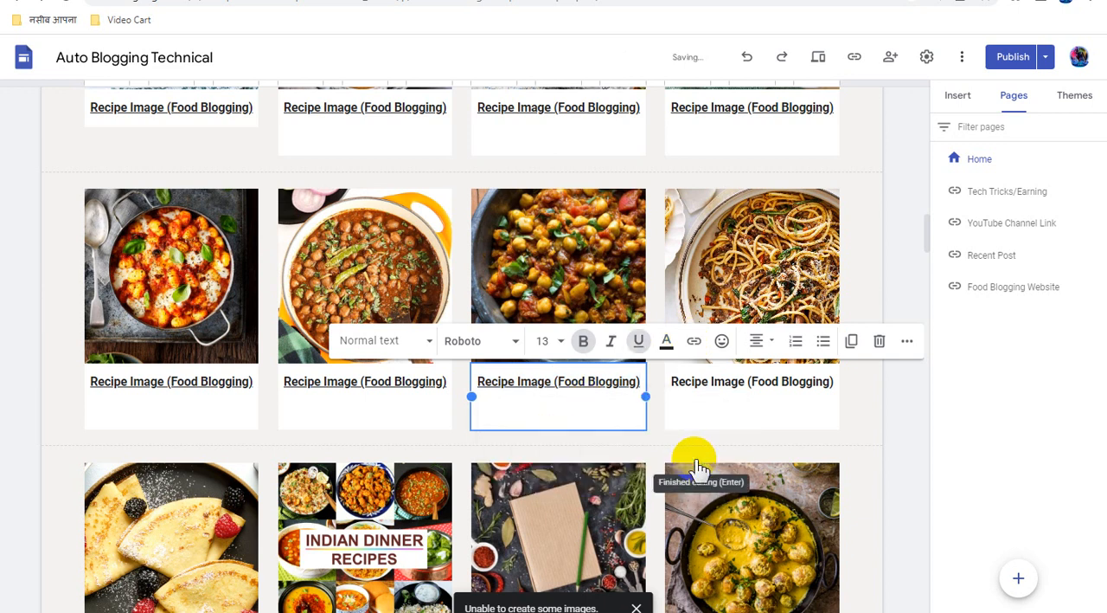
Attach the copied direct link to the spaghetti image in the fourth card of the second recipe row
left_click(756, 245)
left_click(756, 245)
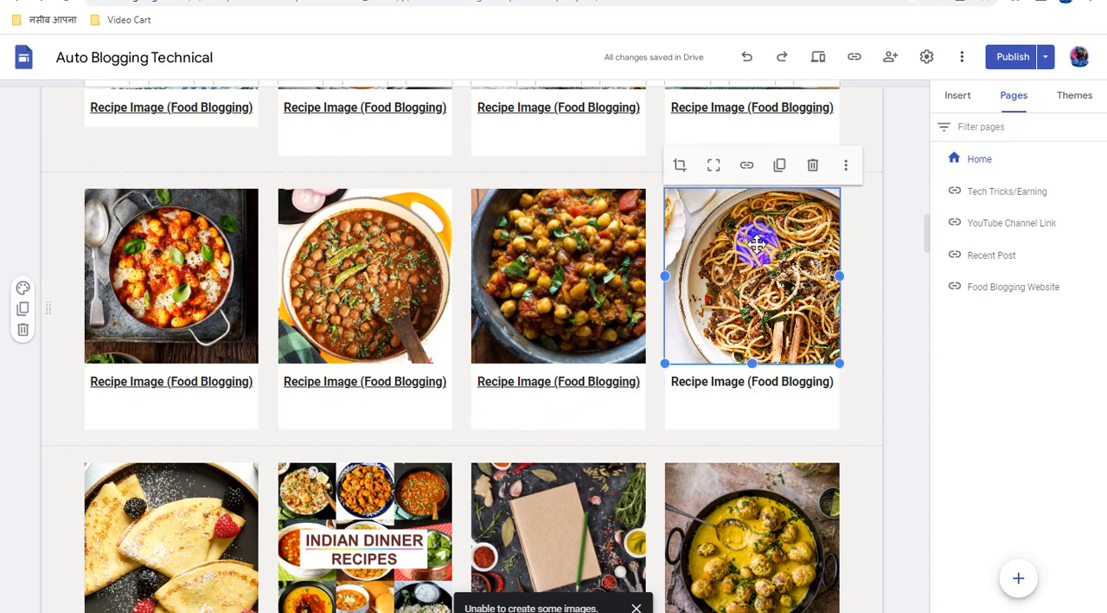
left_click(746, 165)
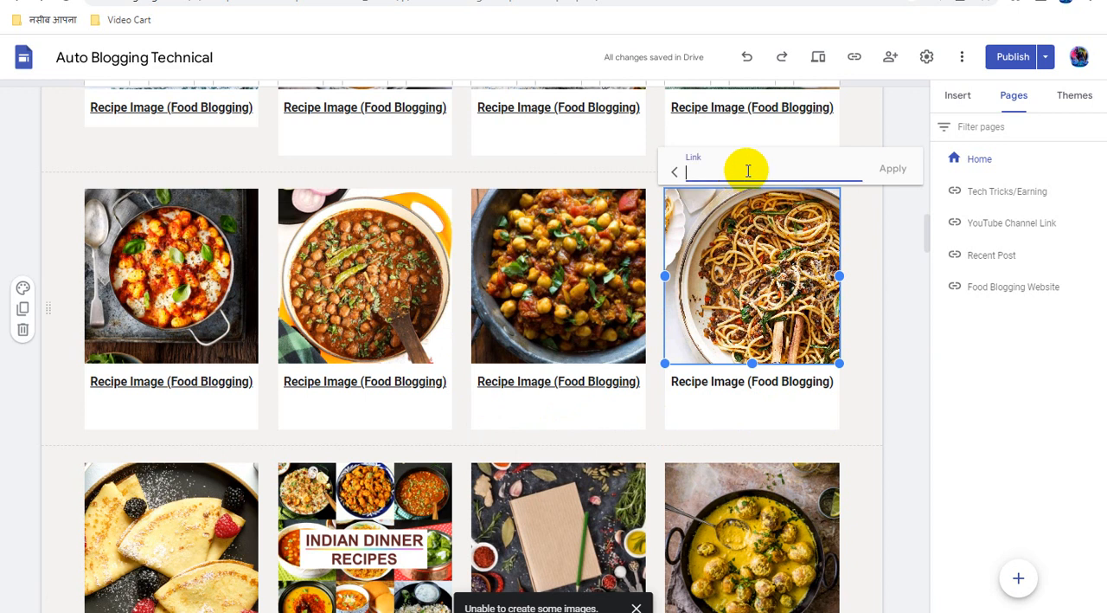
key("ctrl+v")
left_click(894, 173)
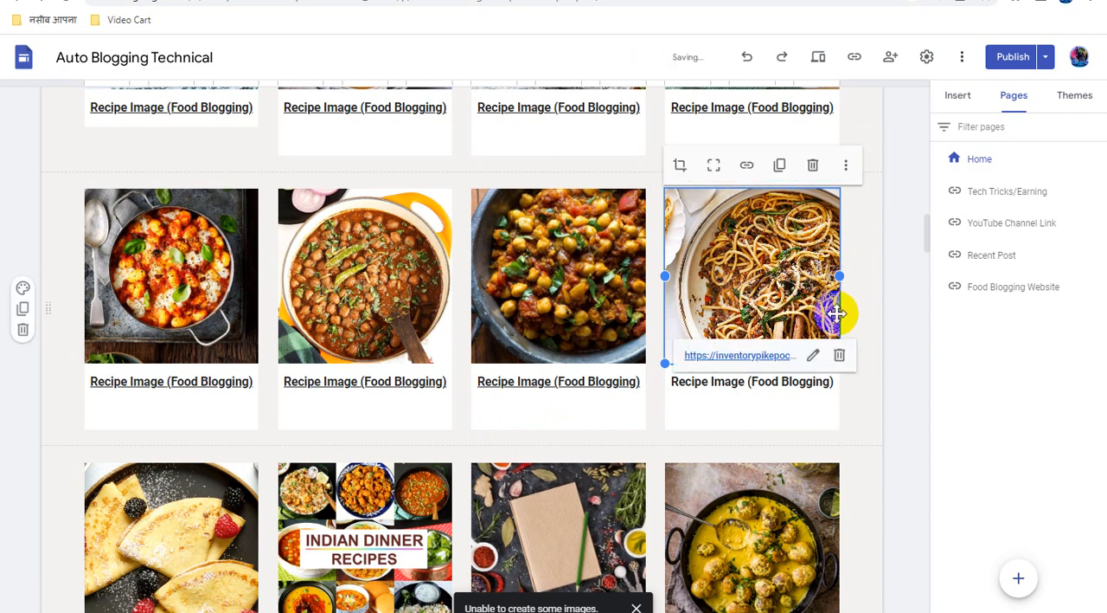
Link the "Recipe Image (Food Blogging)" caption under the spaghetti image to the copied direct link
left_click(763, 388)
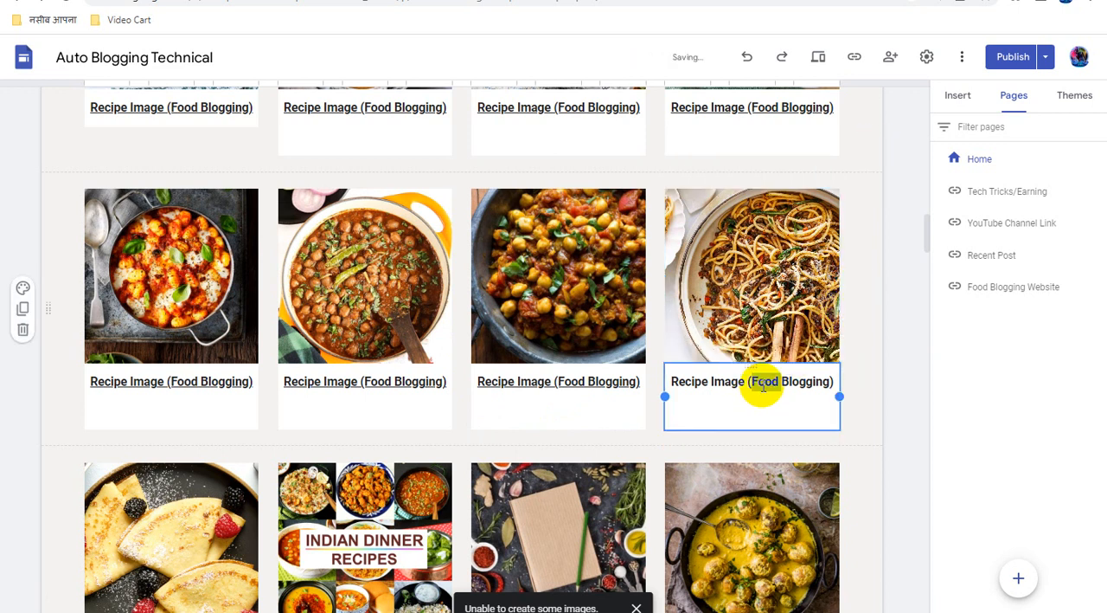
triple_click(763, 388)
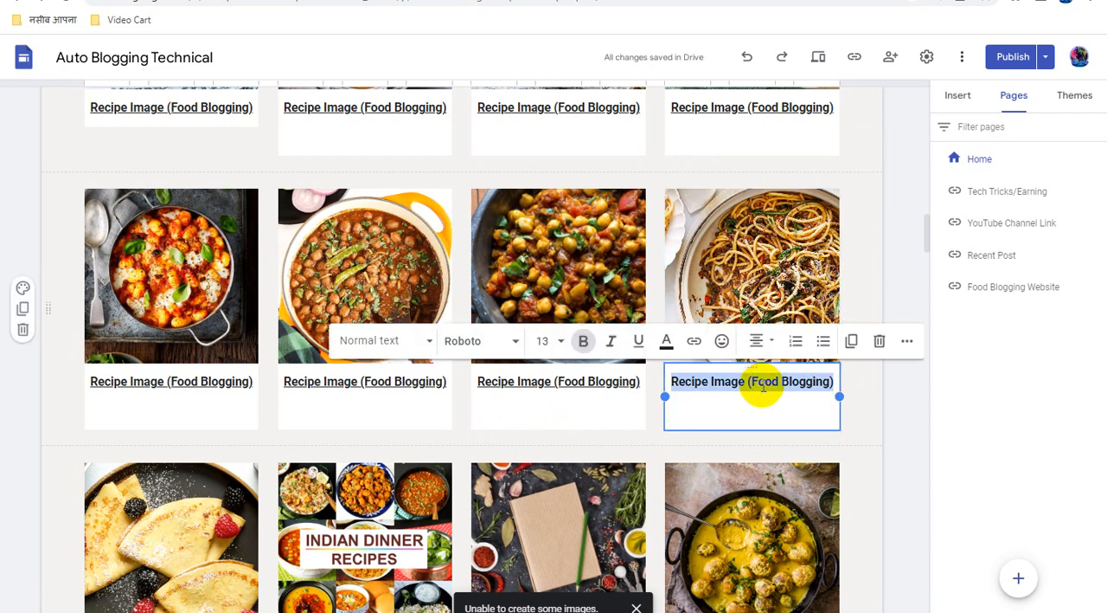
left_click(694, 341)
key("ctrl+v")
left_click(895, 460)
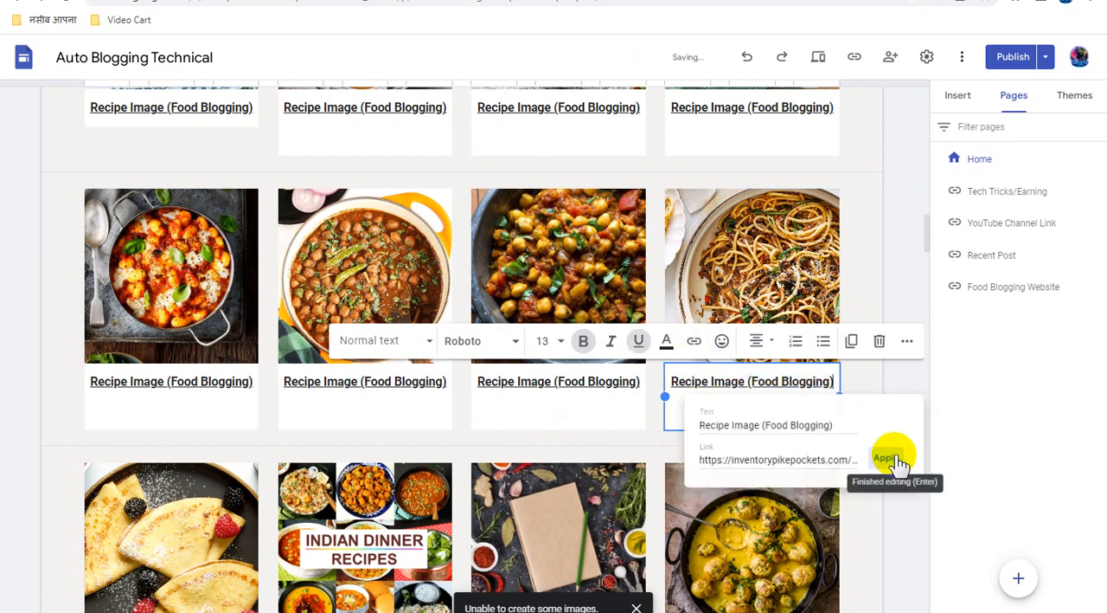
left_click(884, 423)
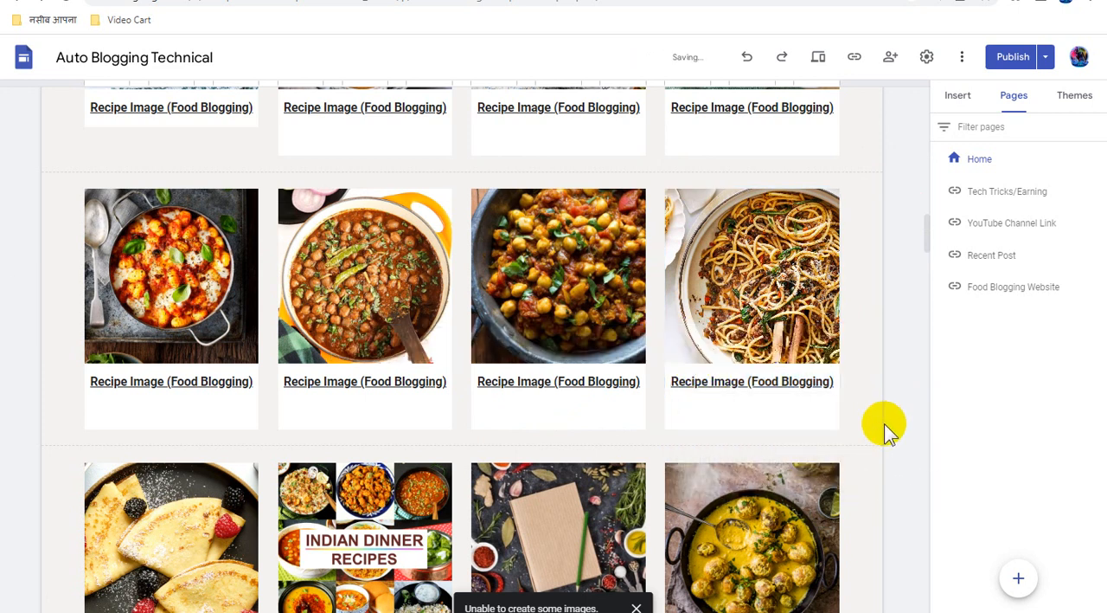
Attach the copied direct link to the crepes with berries image in the first card of the third recipe row
scroll(884, 423, "down", 3)
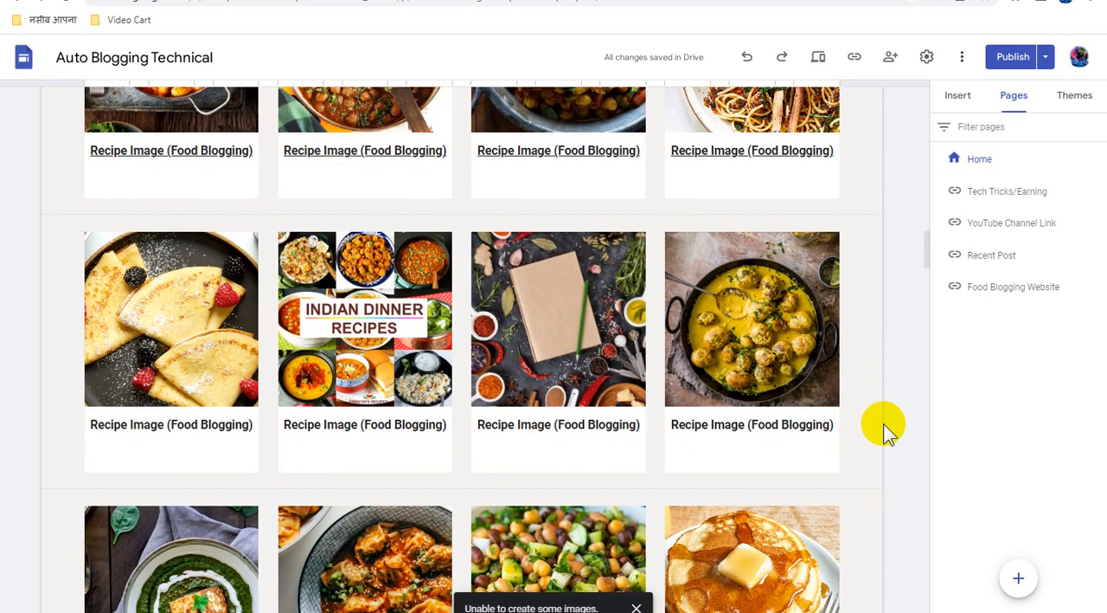
left_click(197, 321)
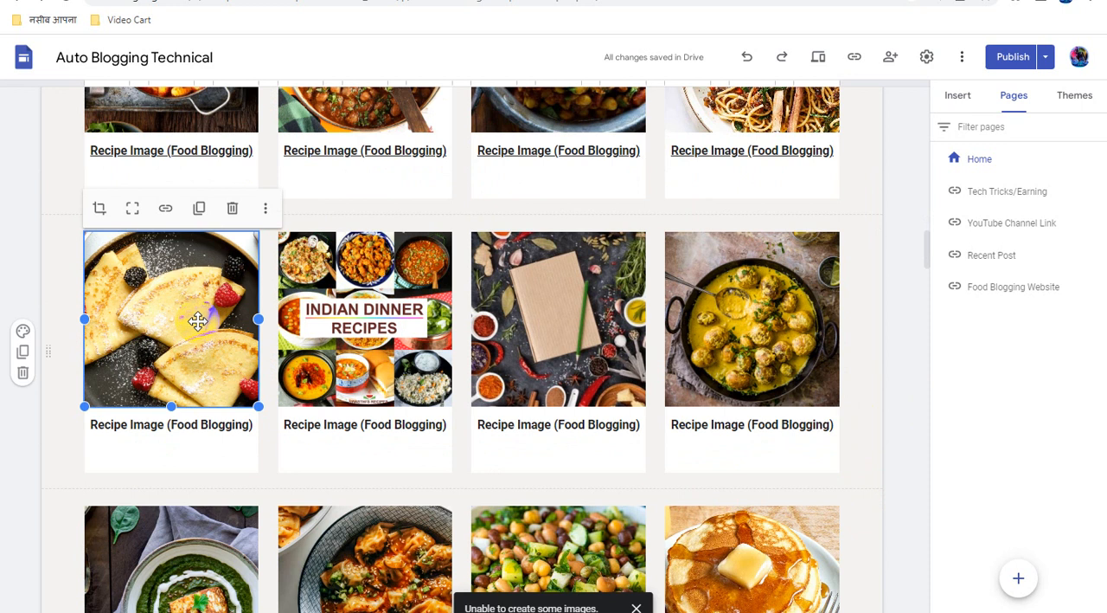
left_click(166, 209)
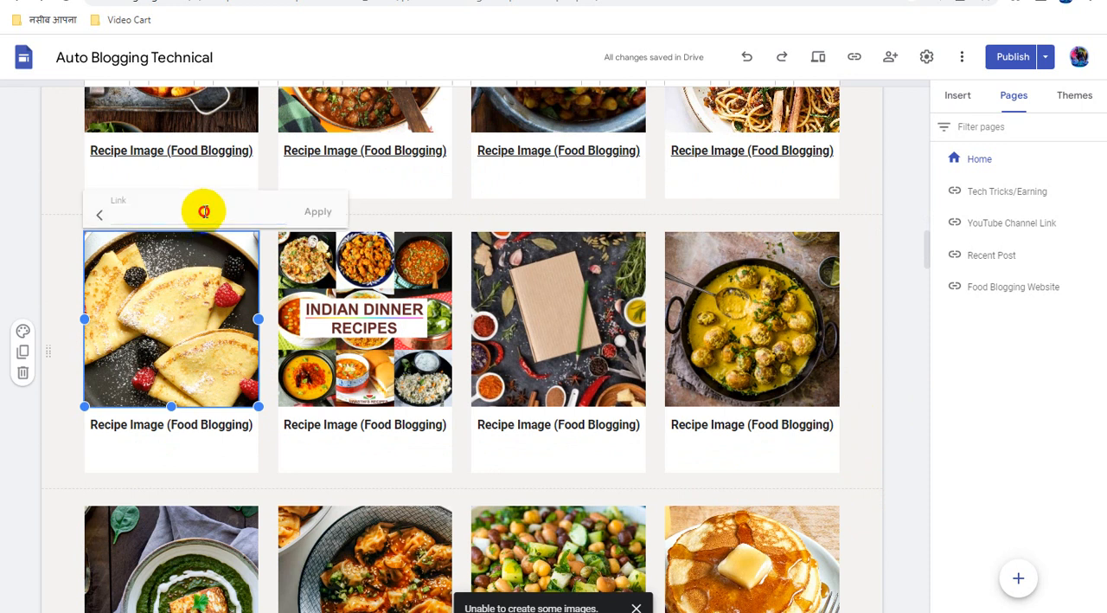
left_click(204, 211)
key("ctrl+v")
left_click(316, 213)
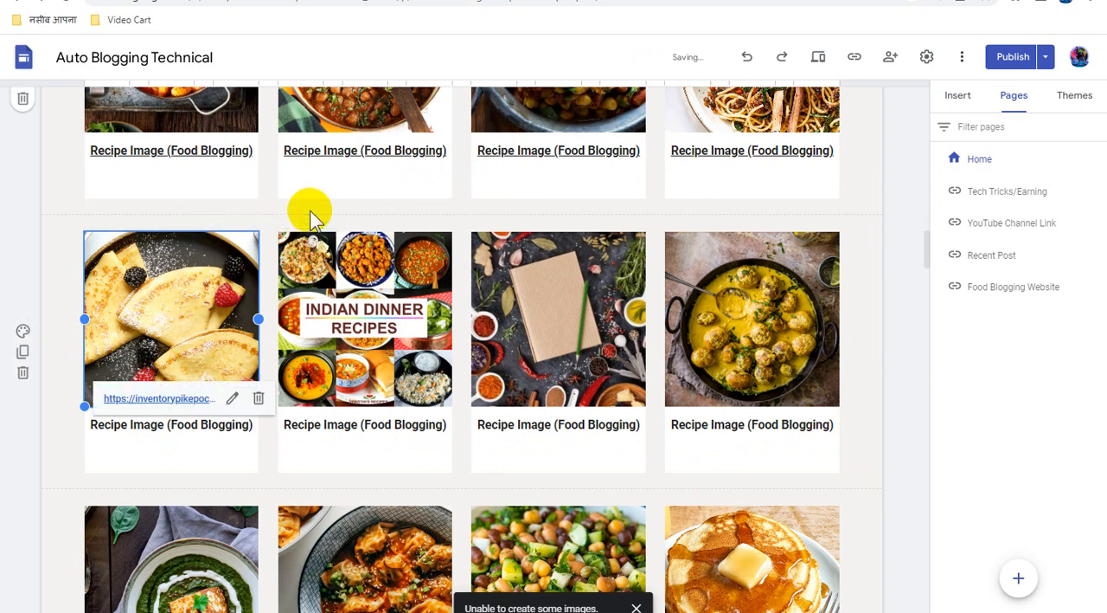
Link the "Recipe Image (Food Blogging)" caption under the crepes image to the copied direct link
triple_click(194, 425)
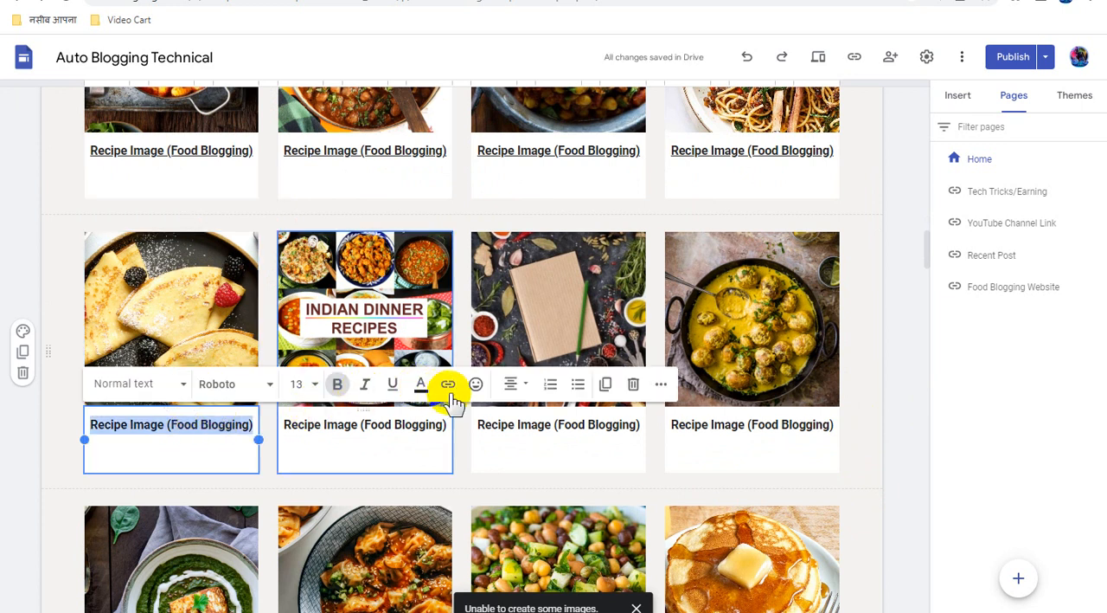
left_click(449, 389)
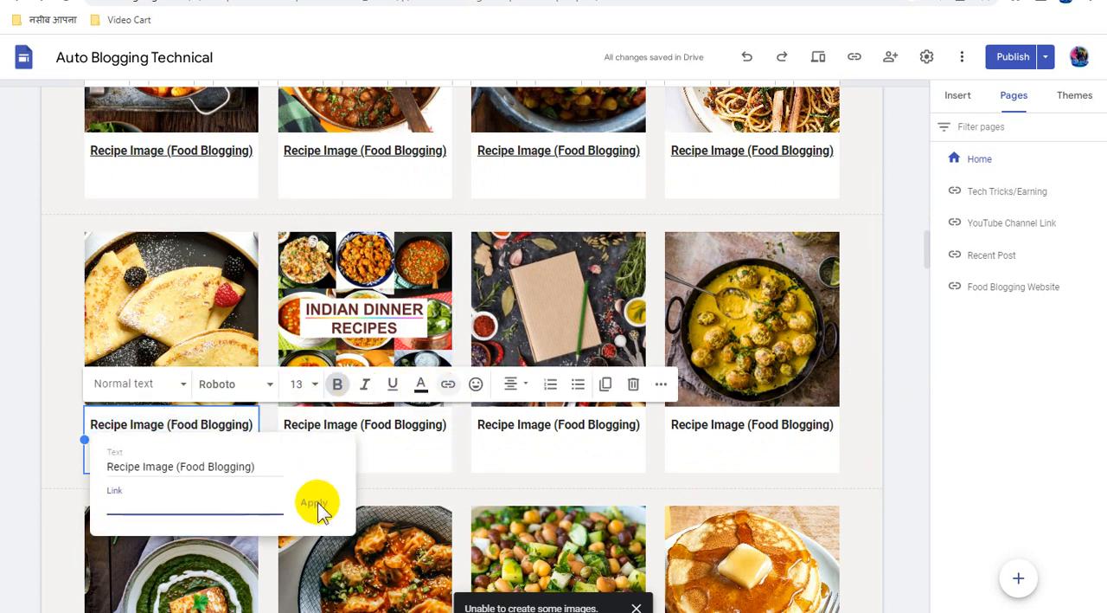
key("ctrl+v")
left_click(313, 502)
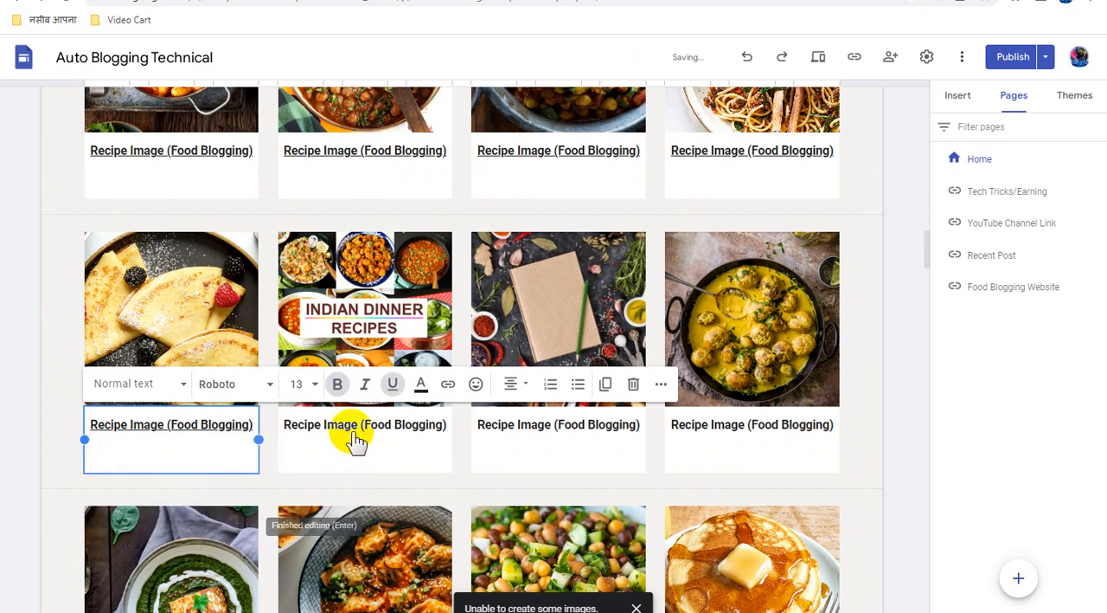
Attach the copied direct link to the "Indian Dinner Recipes" image in the second card of the third recipe row
left_click(361, 290)
left_click(362, 290)
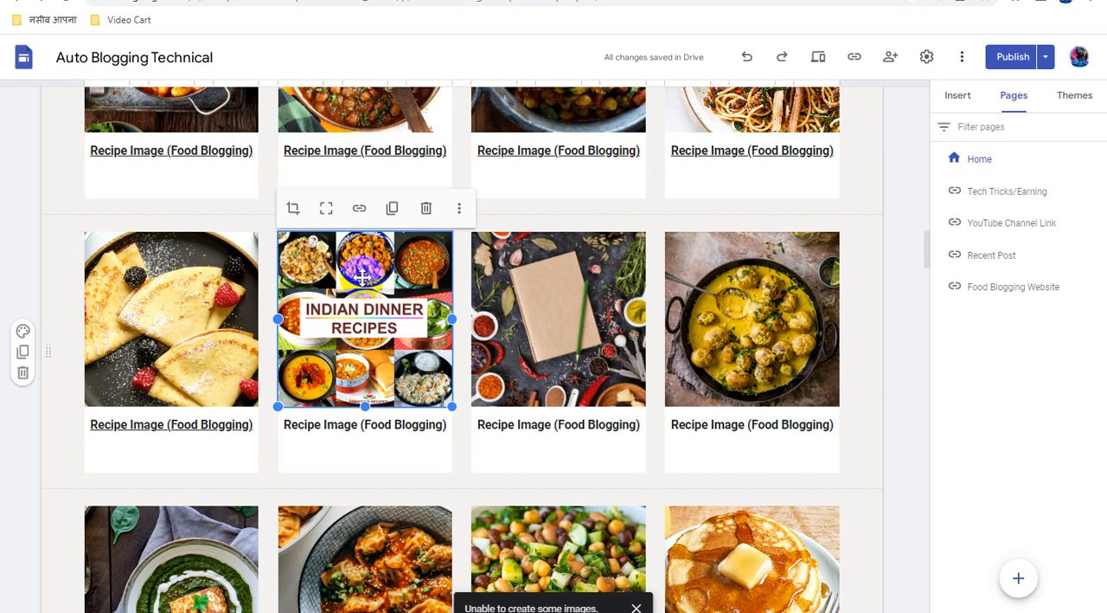
left_click(359, 207)
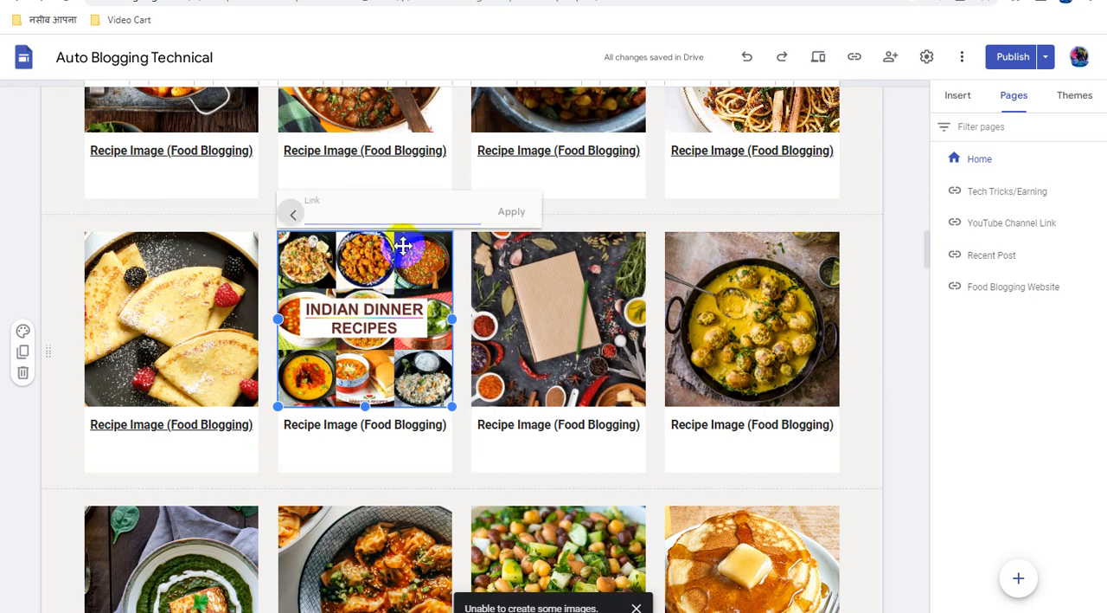
key("ctrl+v")
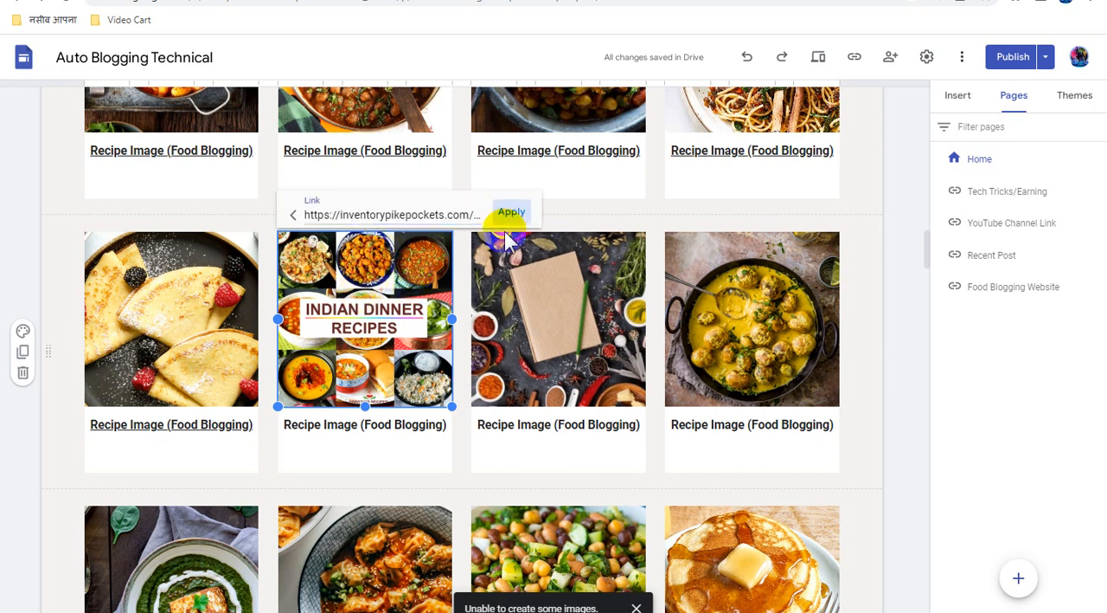
left_click(509, 211)
Link the "Recipe Image (Food Blogging)" caption under the "Indian Dinner Recipes" image to the copied direct link
left_click(383, 424)
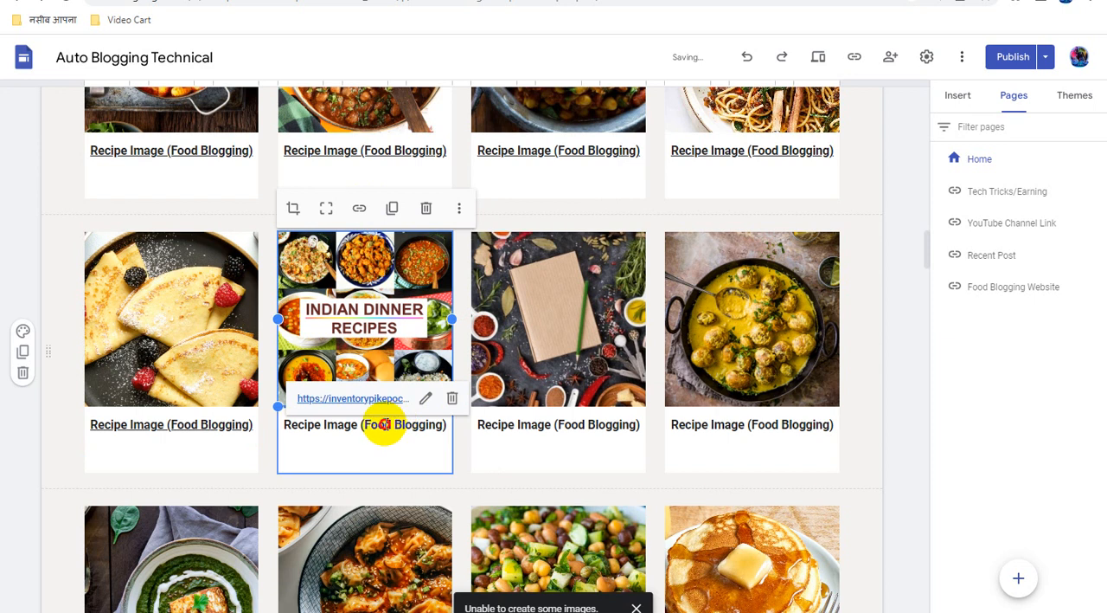
triple_click(383, 424)
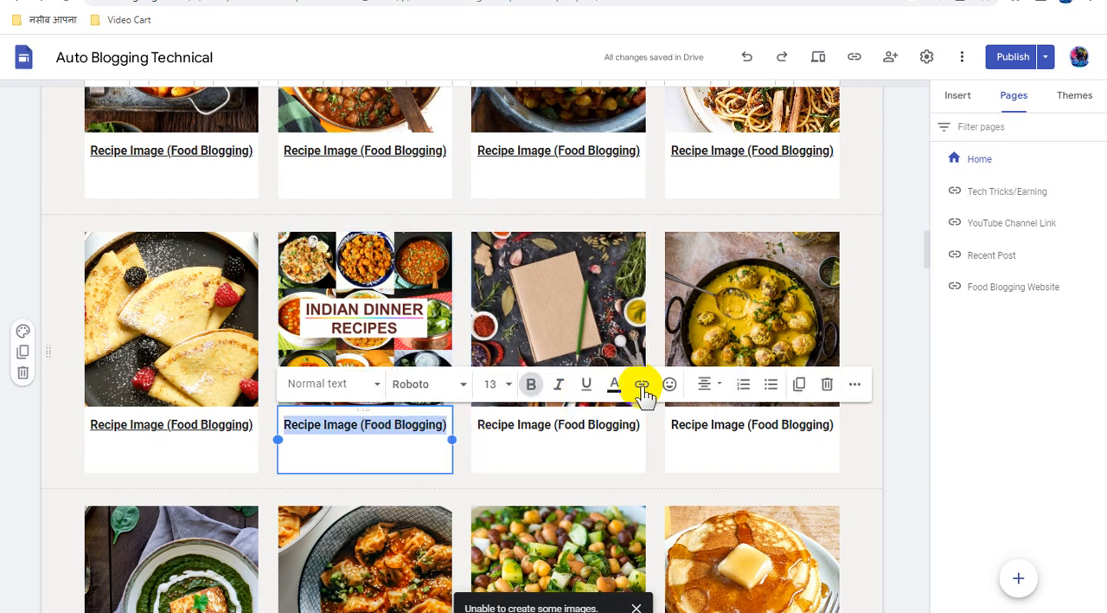
left_click(641, 385)
key("ctrl+v")
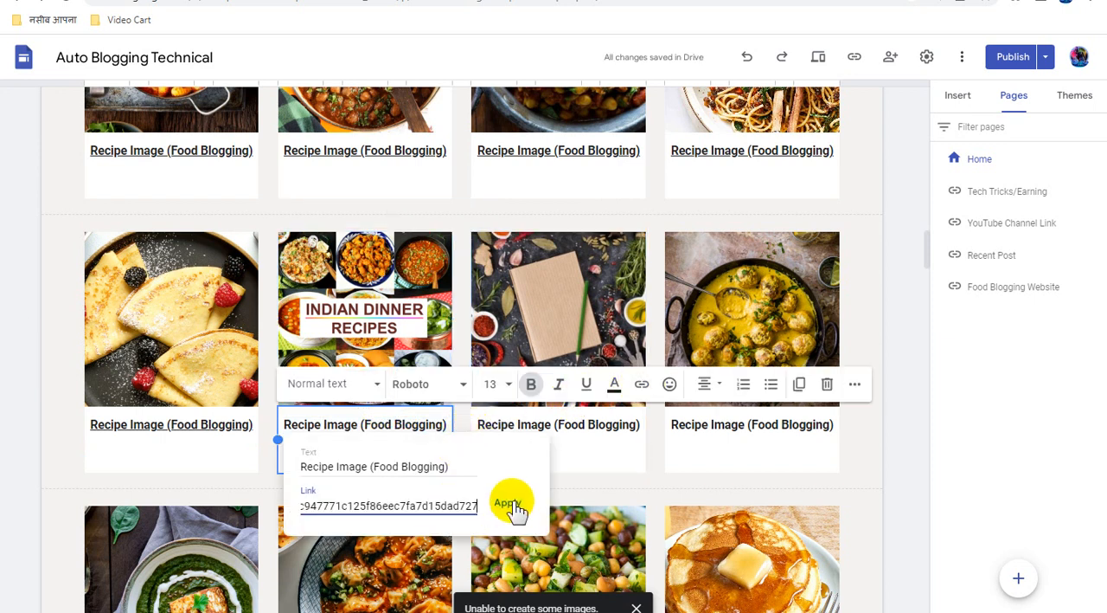
left_click(509, 502)
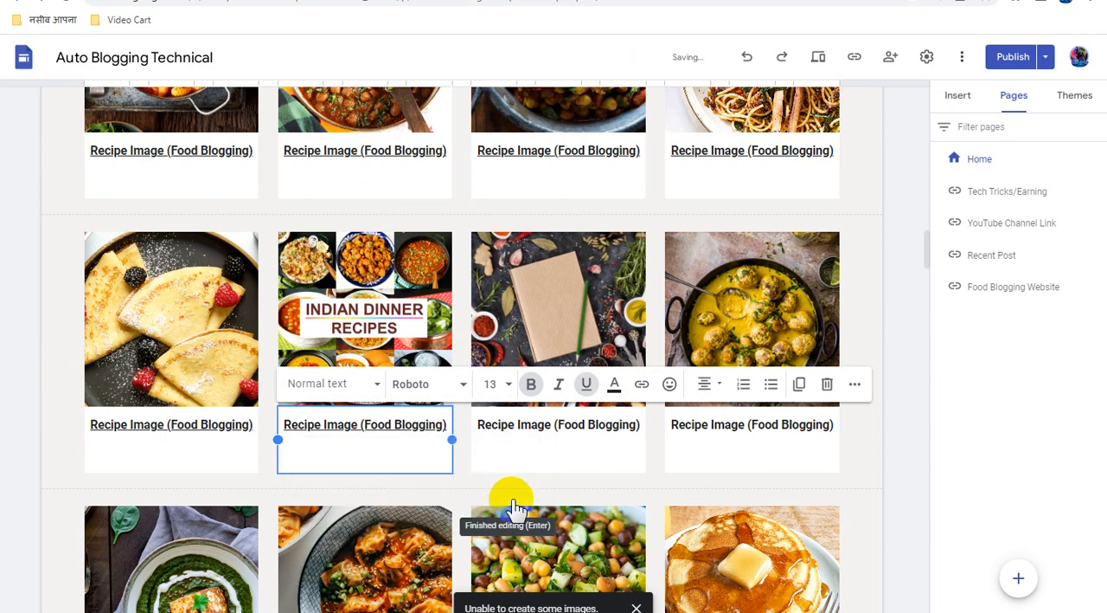
Attach the copied direct link to the notebook and spices image in the third card of the third recipe row
left_click(552, 301)
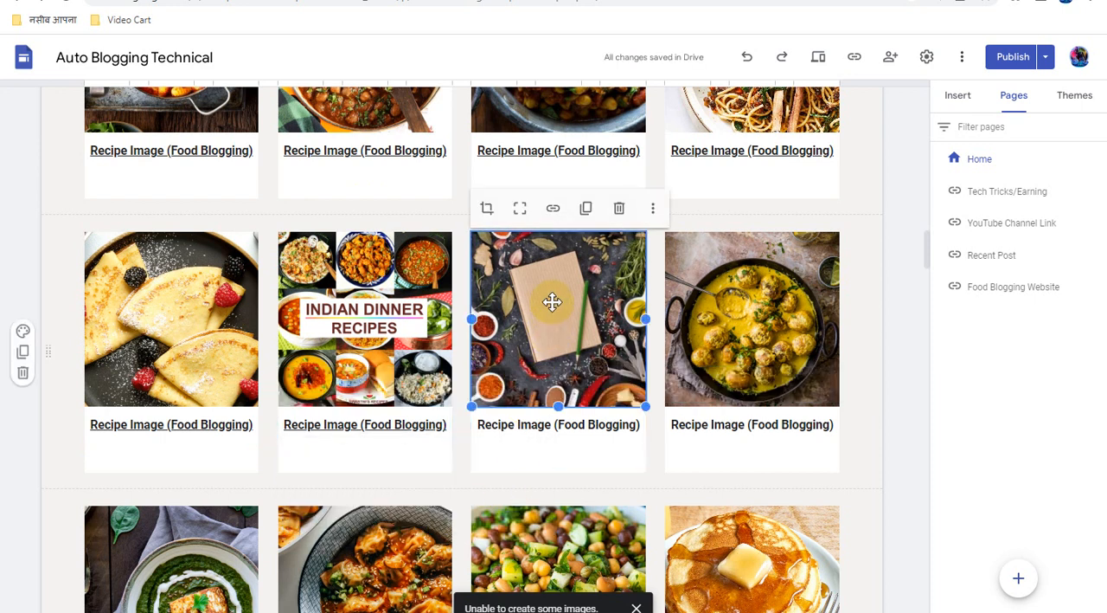
left_click(553, 209)
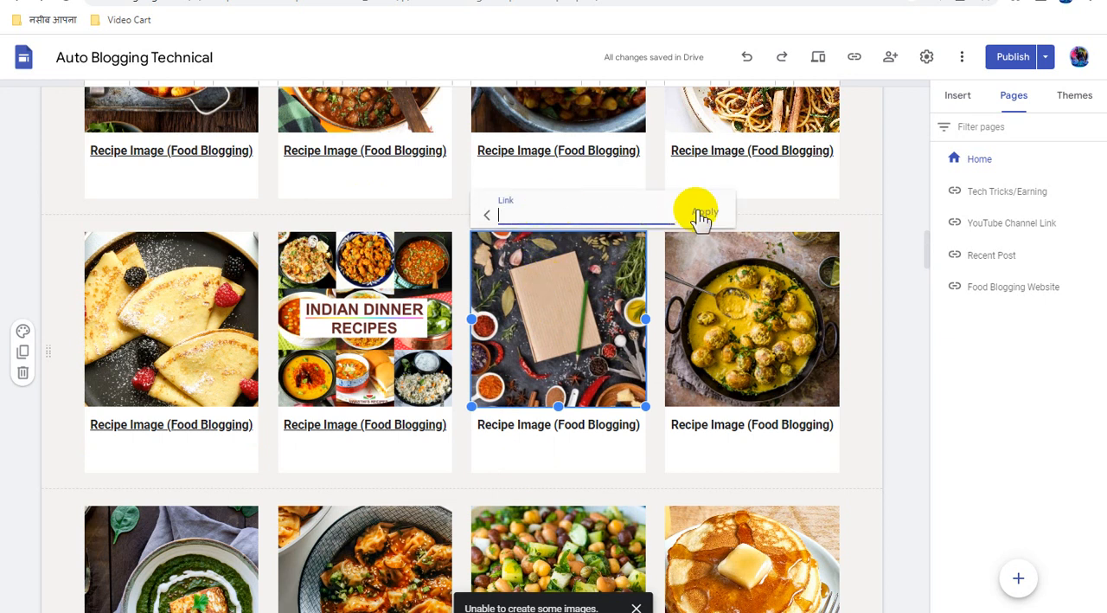
key("ctrl+v")
left_click(702, 211)
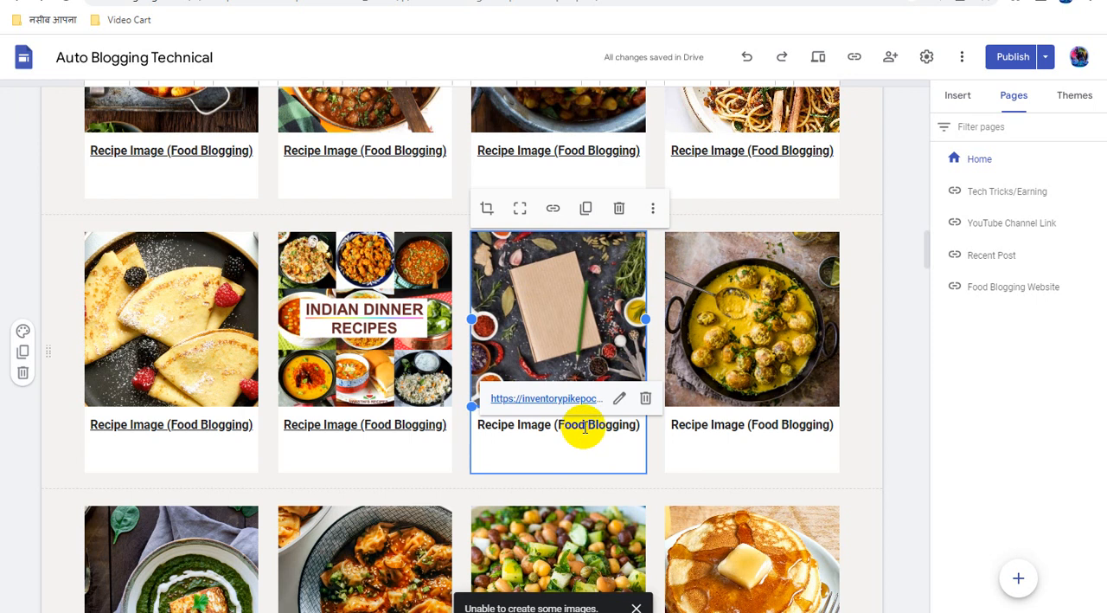
Link the "Recipe Image (Food Blogging)" caption under the notebook and spices image to the copied direct link
triple_click(584, 426)
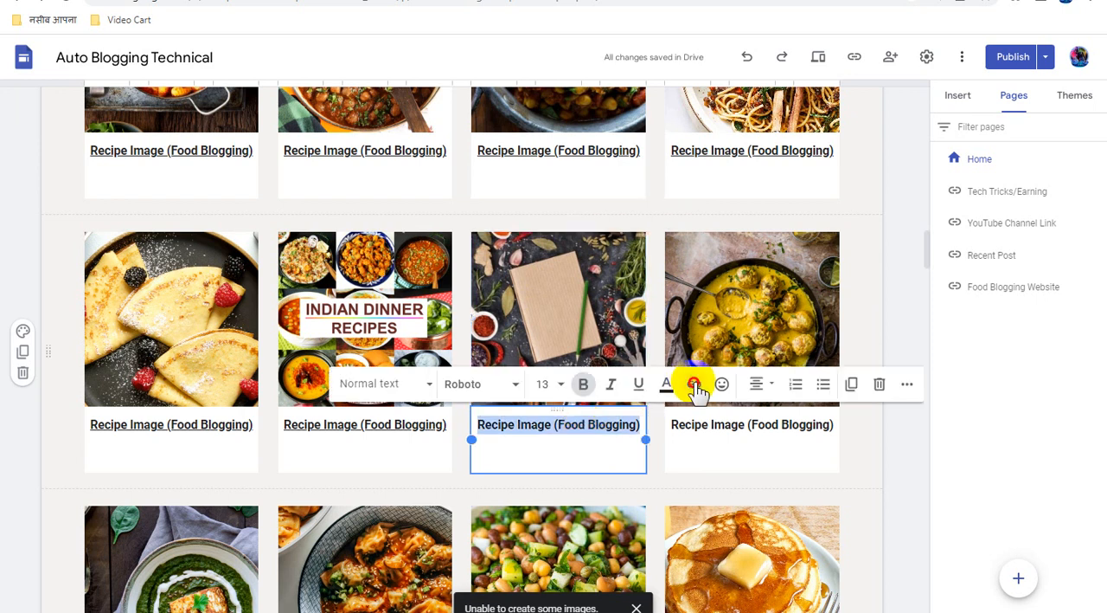
left_click(695, 384)
key("ctrl+v")
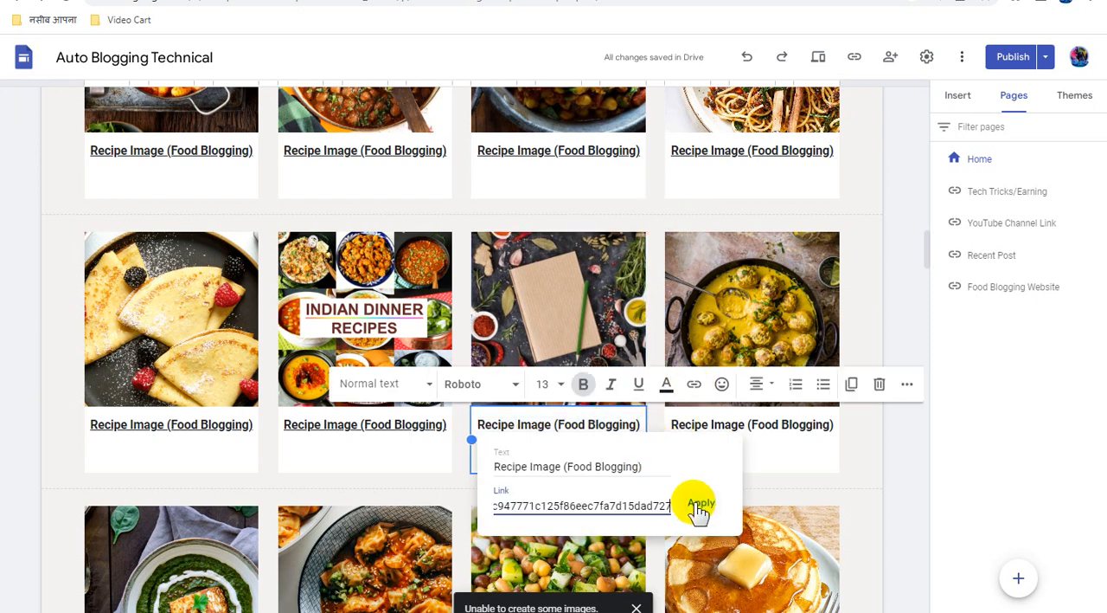
left_click(702, 505)
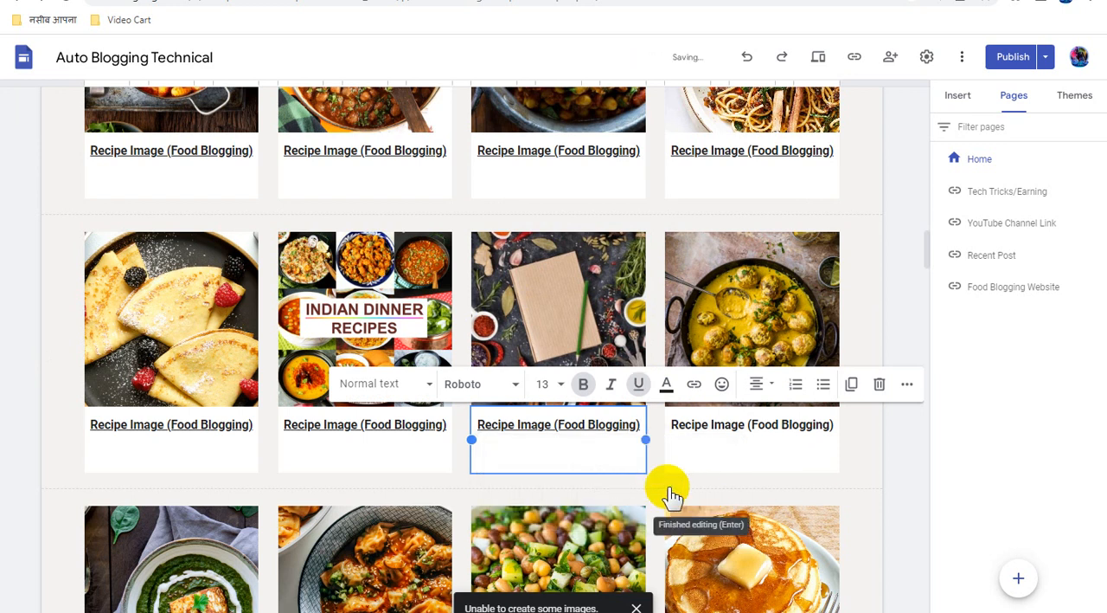
Attach the copied direct link to the yellow curry image in the fourth card of the third recipe row
left_click(724, 290)
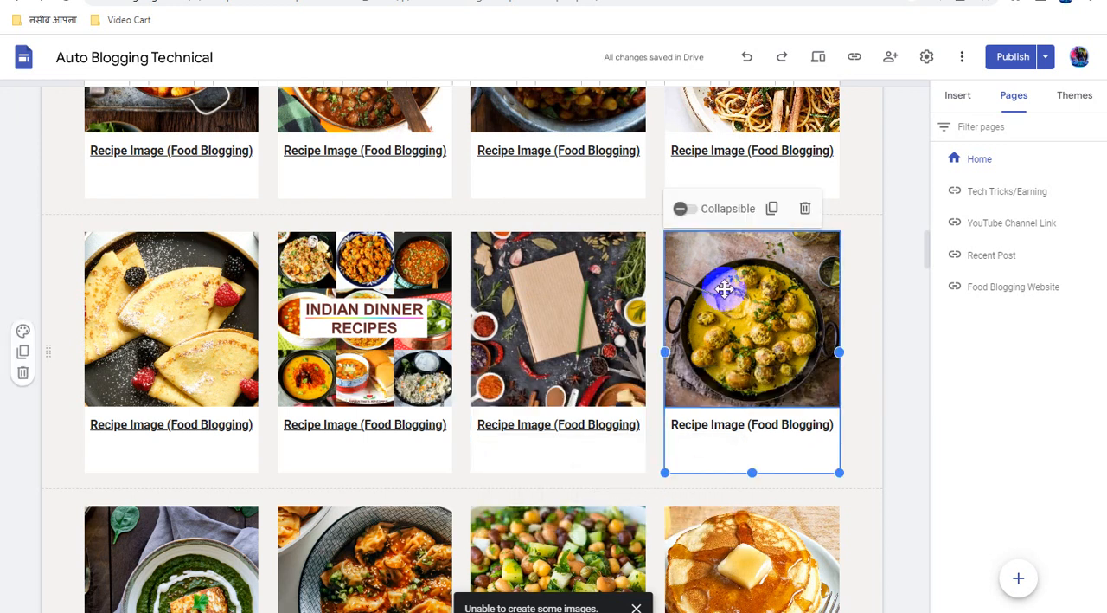
left_click(724, 290)
left_click(747, 210)
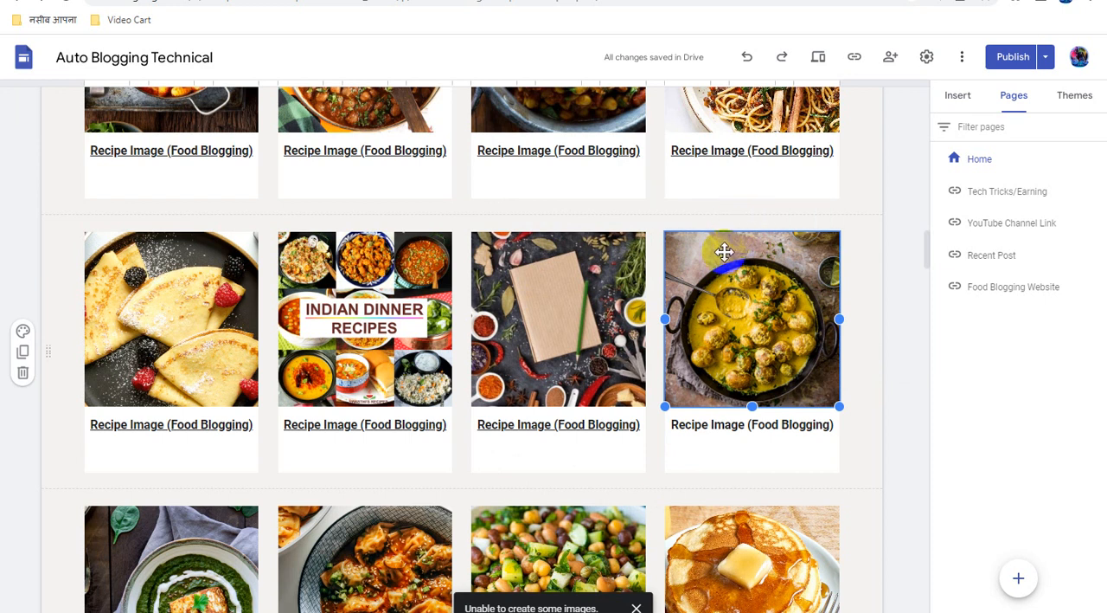
key("ctrl+v")
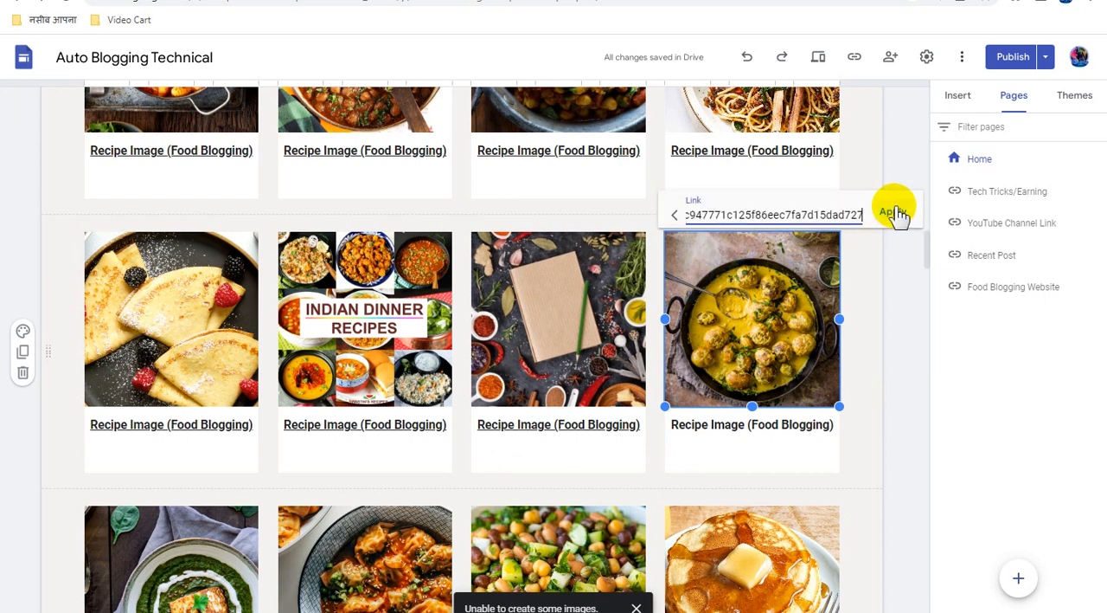
left_click(892, 211)
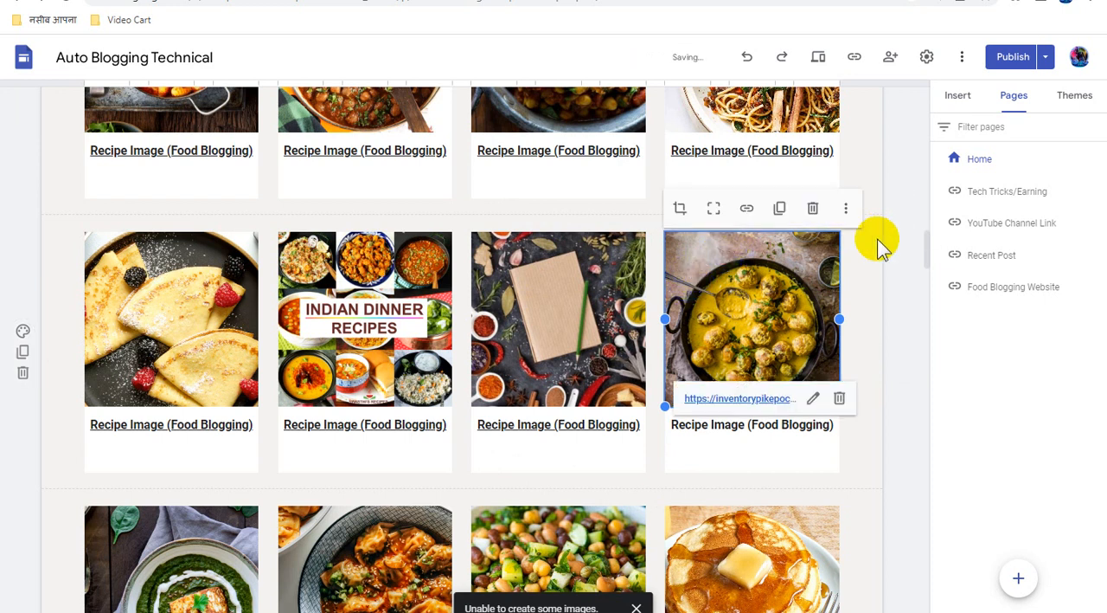
Link the "Recipe Image (Food Blogging)" caption under the yellow curry image to the copied direct link
left_click(755, 426)
triple_click(755, 425)
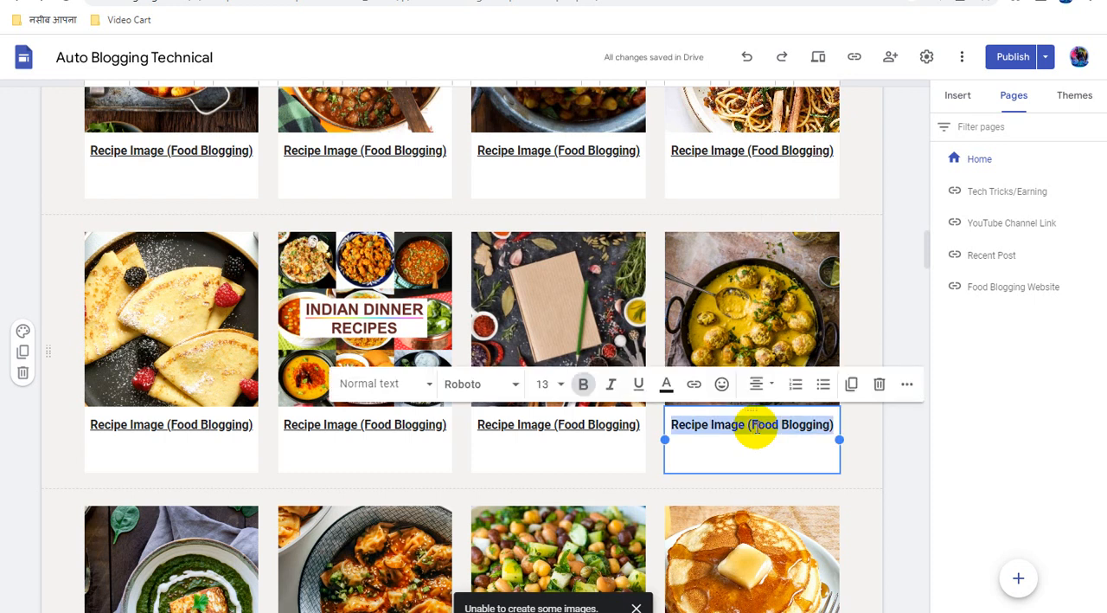
left_click(695, 385)
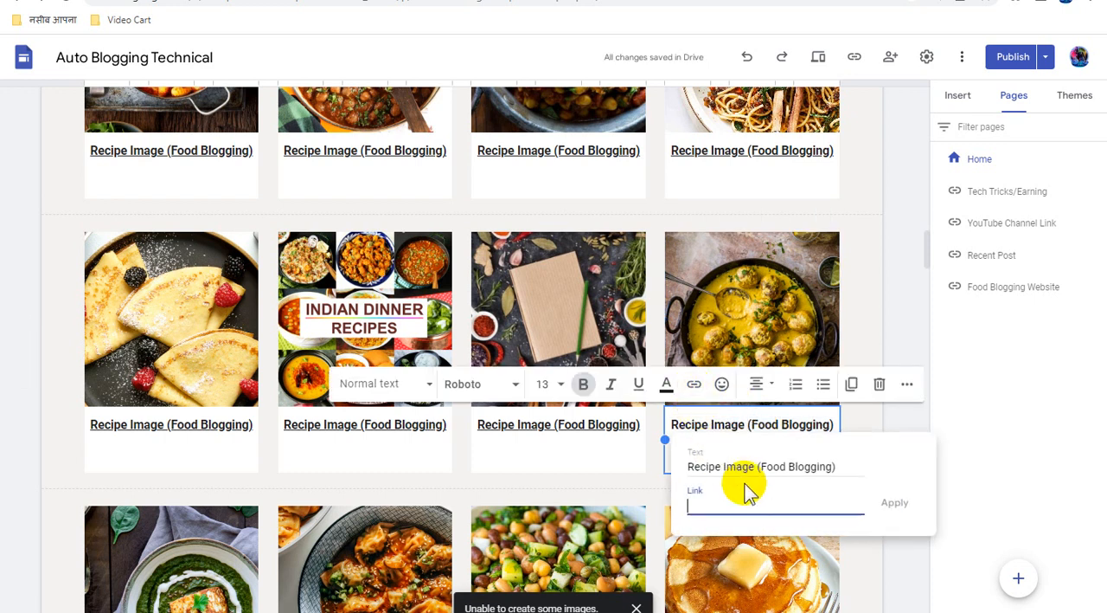
key("ctrl+v")
left_click(897, 505)
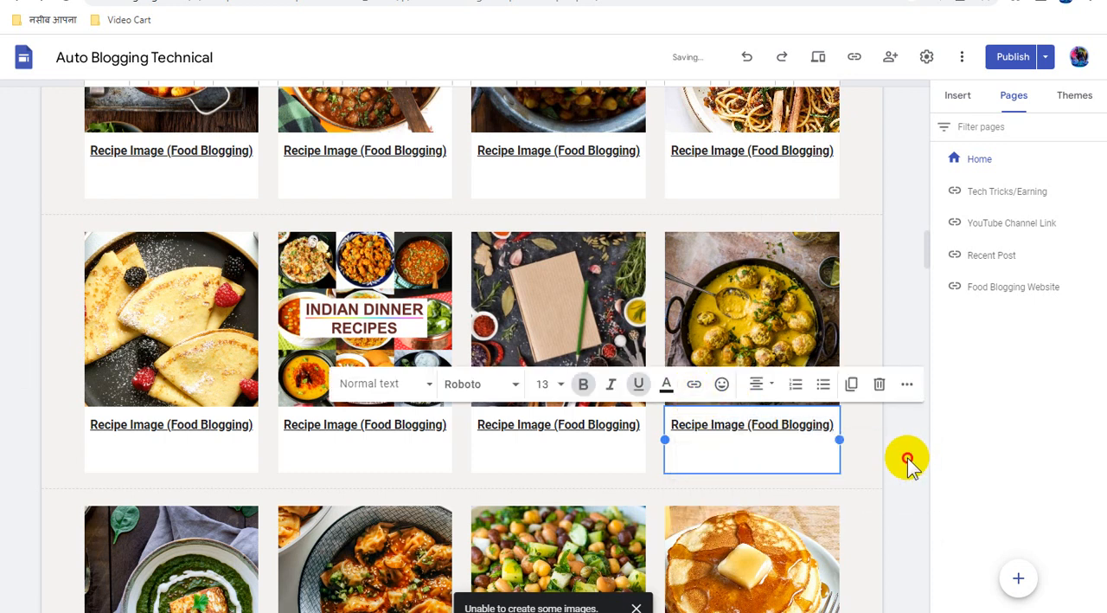
left_click(899, 463)
Attach the copied direct link to the green spinach curry image in the first card of the fourth recipe row
scroll(896, 463, "down", 2)
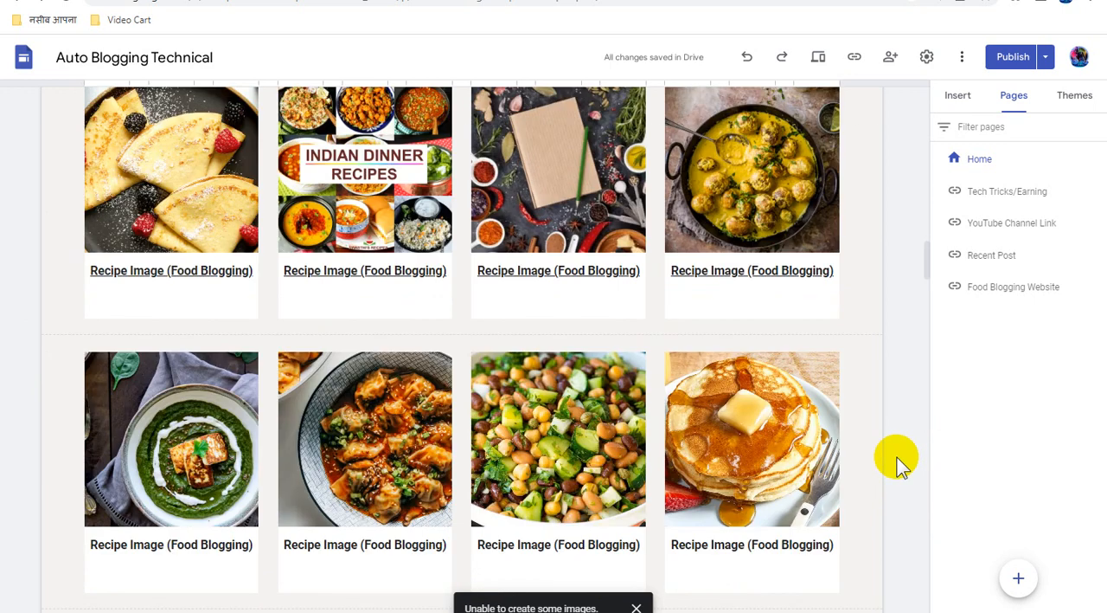
scroll(896, 463, "down", 1)
left_click(164, 368)
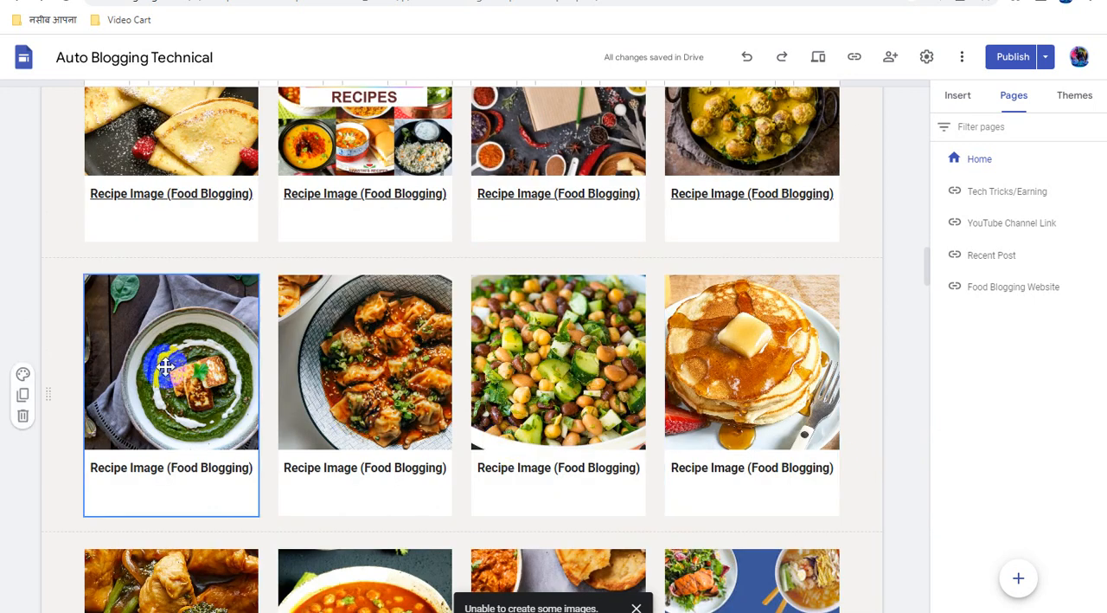
left_click(164, 368)
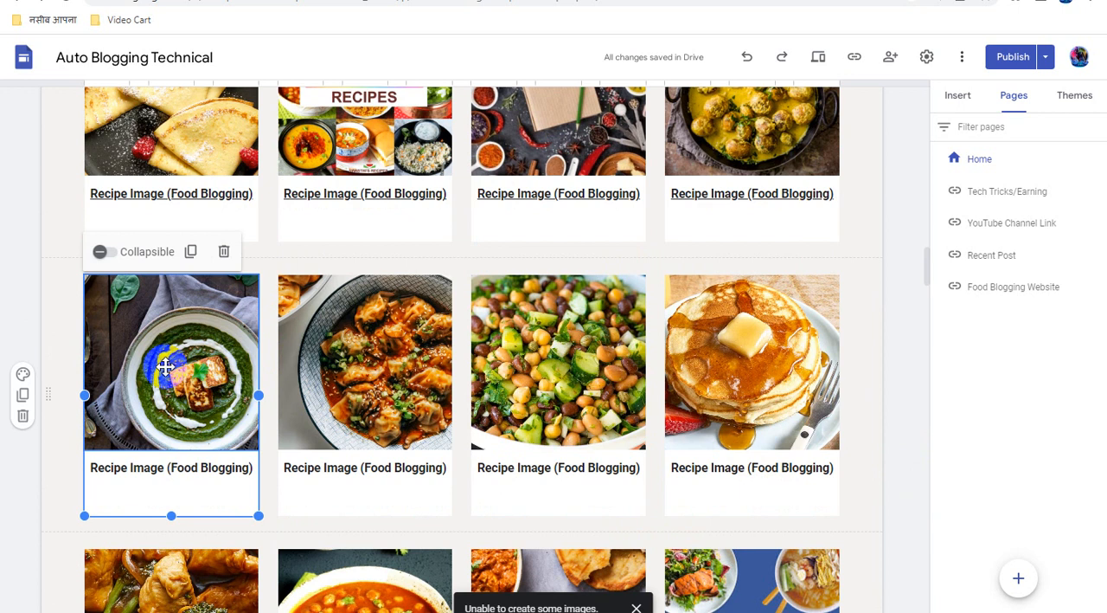
left_click(164, 368)
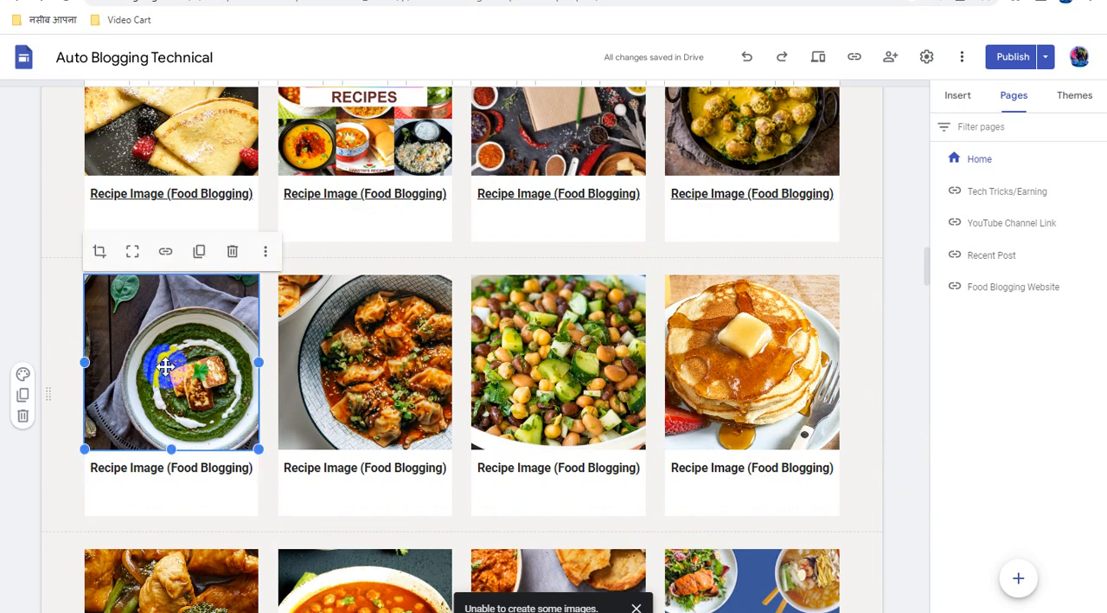
left_click(165, 251)
key("ctrl+v")
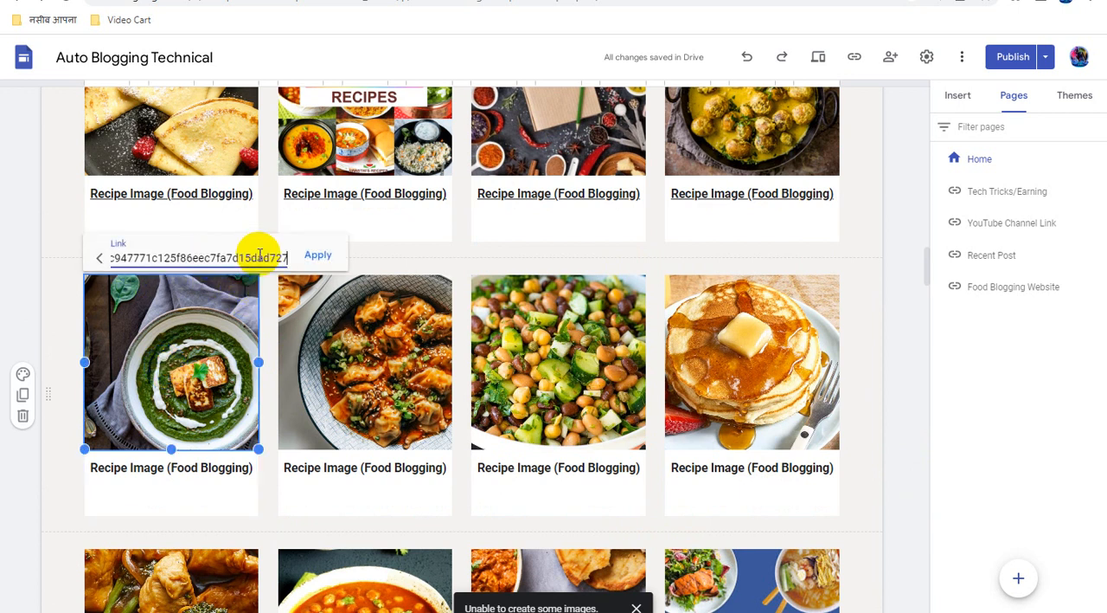
left_click(319, 256)
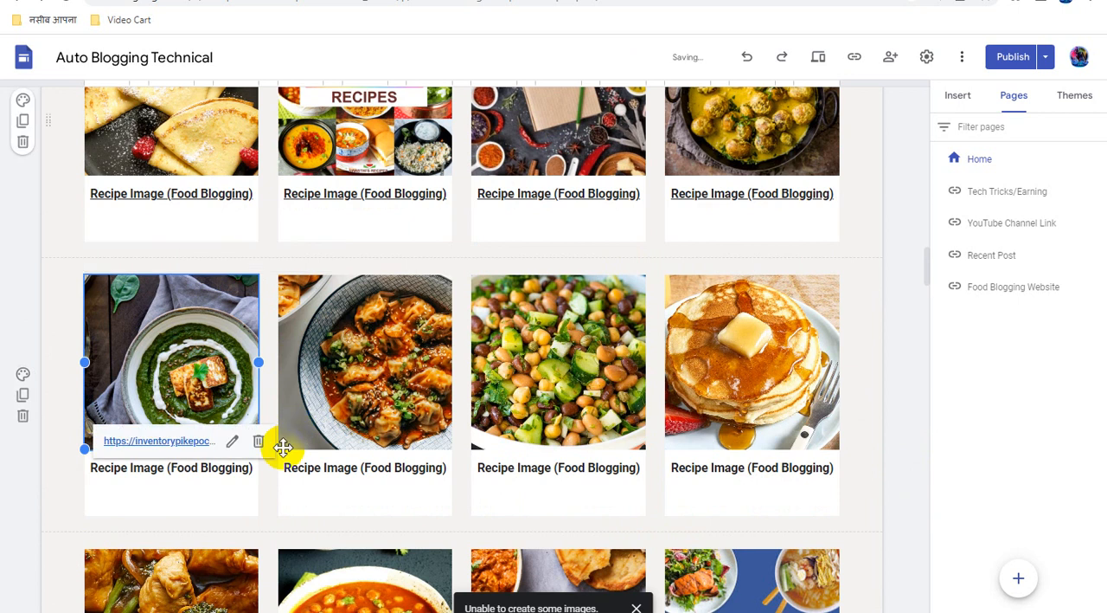
Link the "Recipe Image (Food Blogging)" caption under the green spinach curry image to the copied direct link
left_click(205, 467)
triple_click(205, 467)
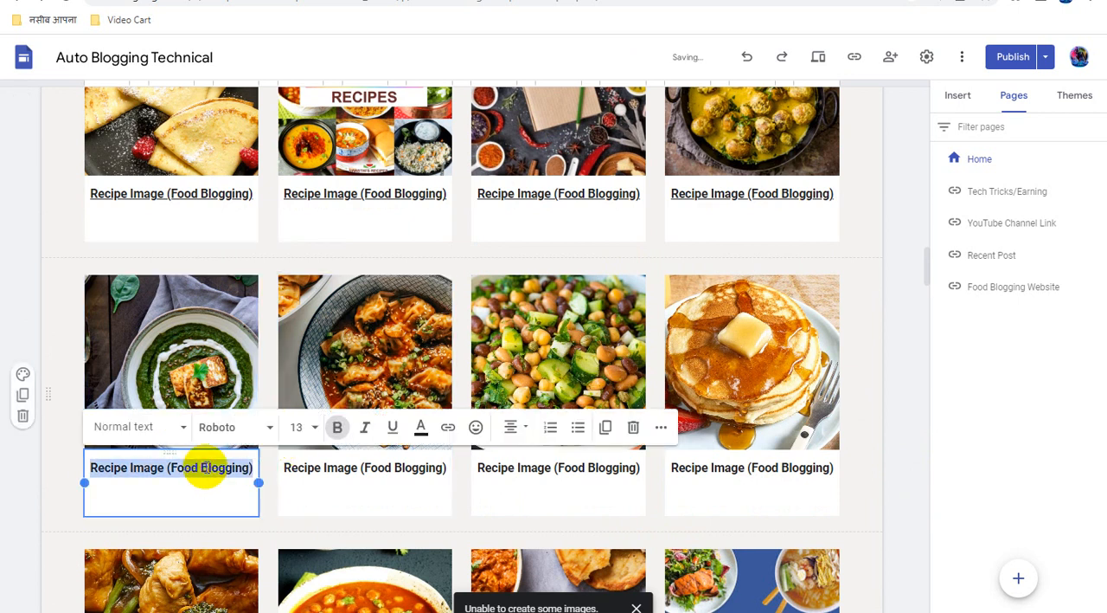
left_click(447, 430)
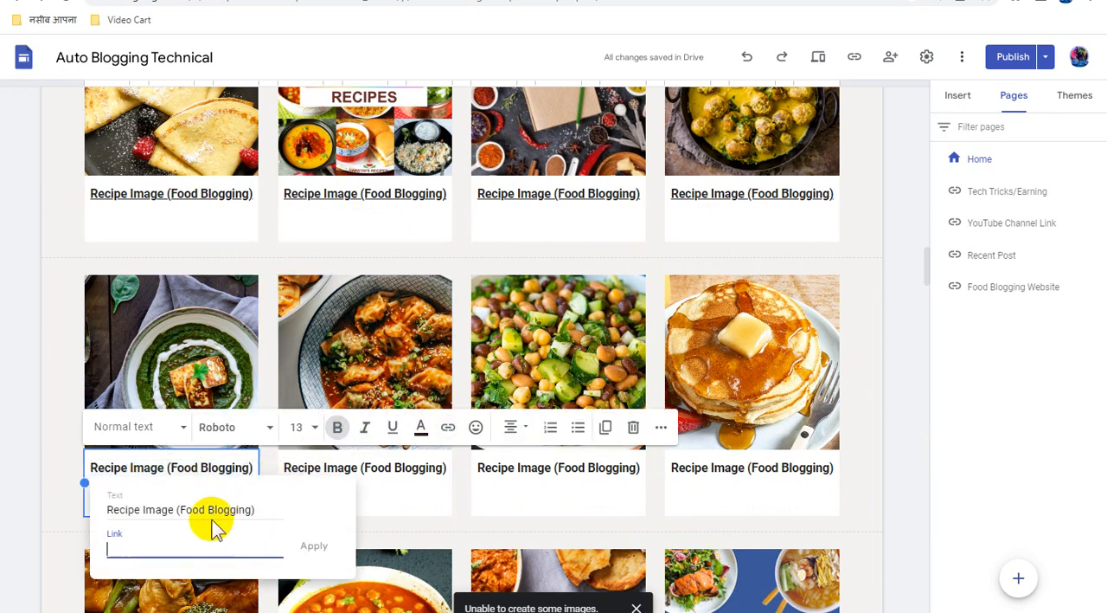
key("ctrl+v")
left_click(316, 546)
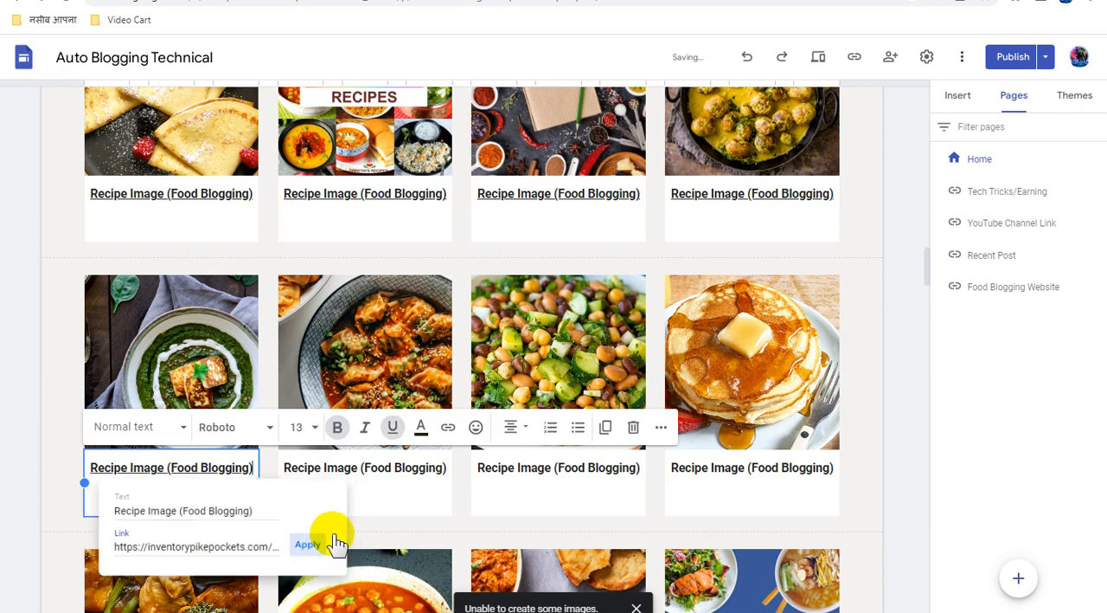
Attach the copied direct link to the dumplings in red sauce image in the second card of the fourth recipe row
left_click(376, 330)
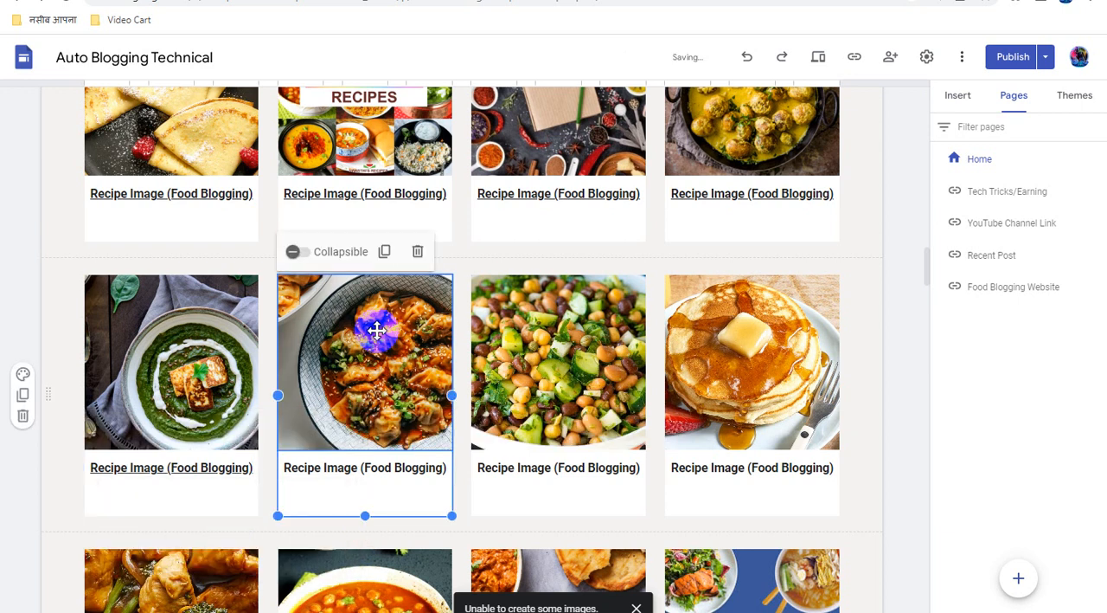
left_click(377, 329)
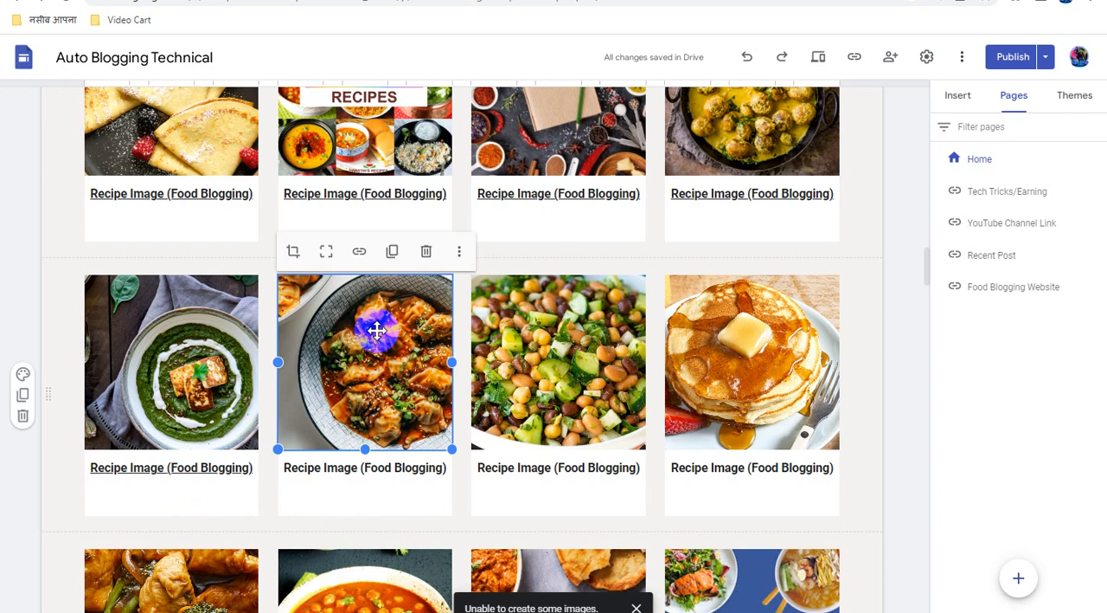
left_click(359, 251)
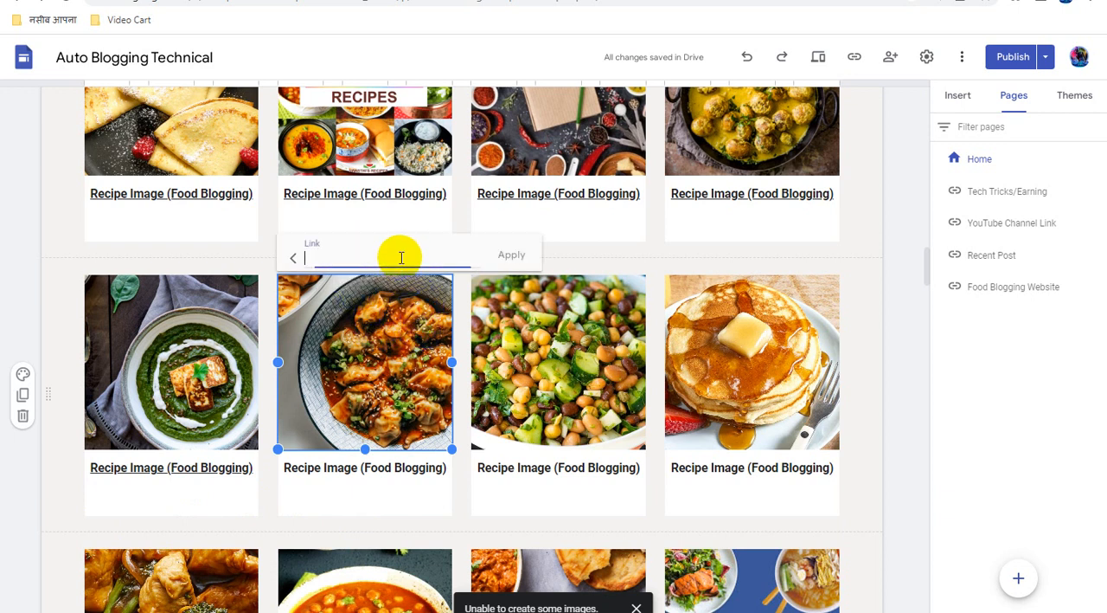
key("ctrl+v")
left_click(517, 257)
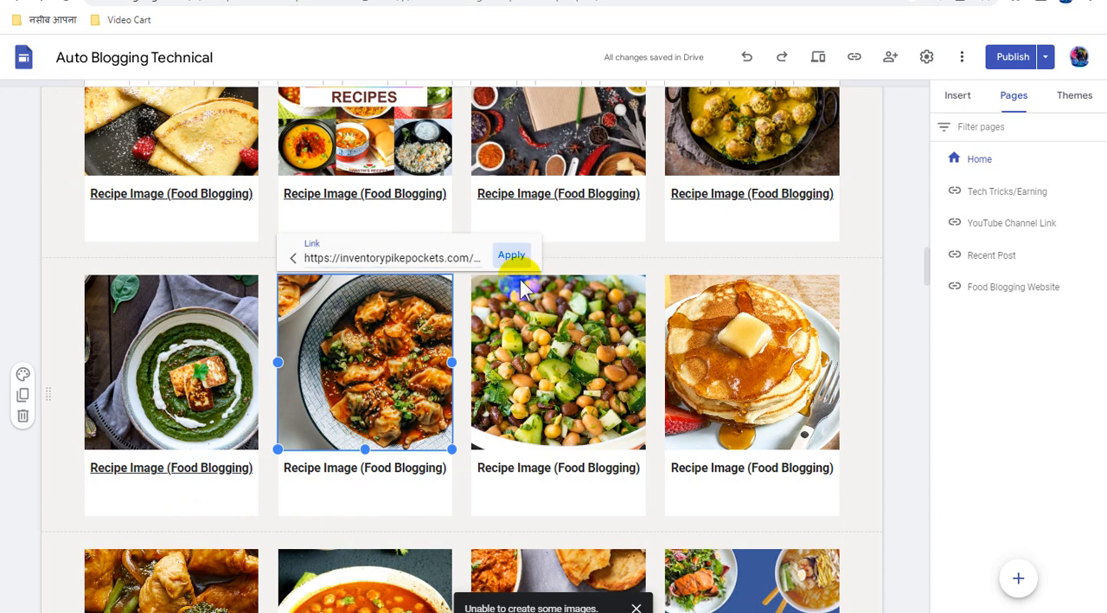
Link the "Recipe Image (Food Blogging)" caption under the dumplings in red sauce image to the copied direct link
left_click(392, 468)
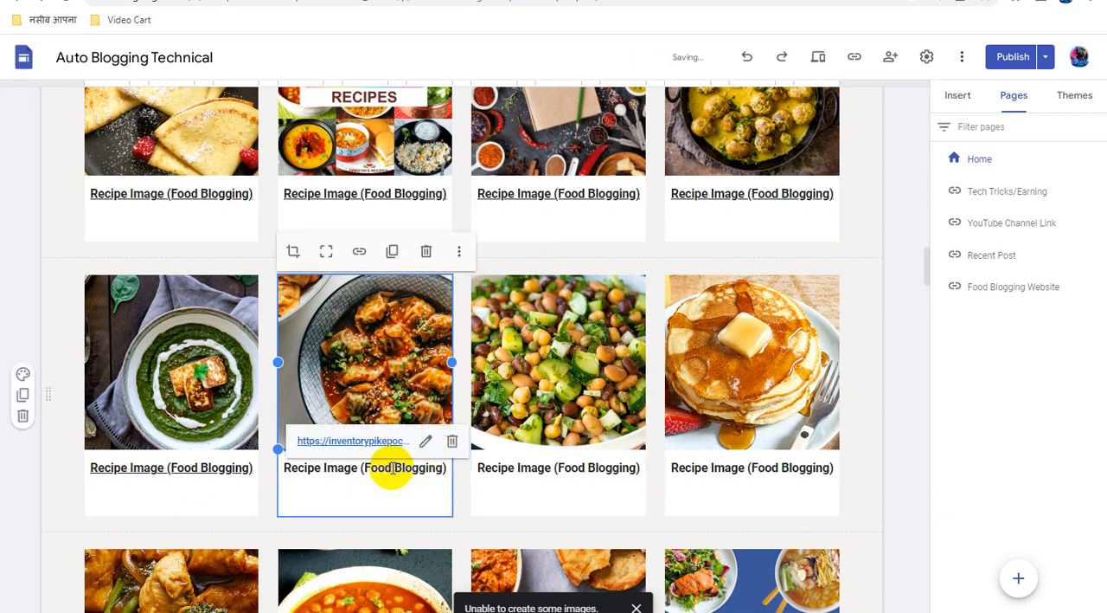
triple_click(392, 468)
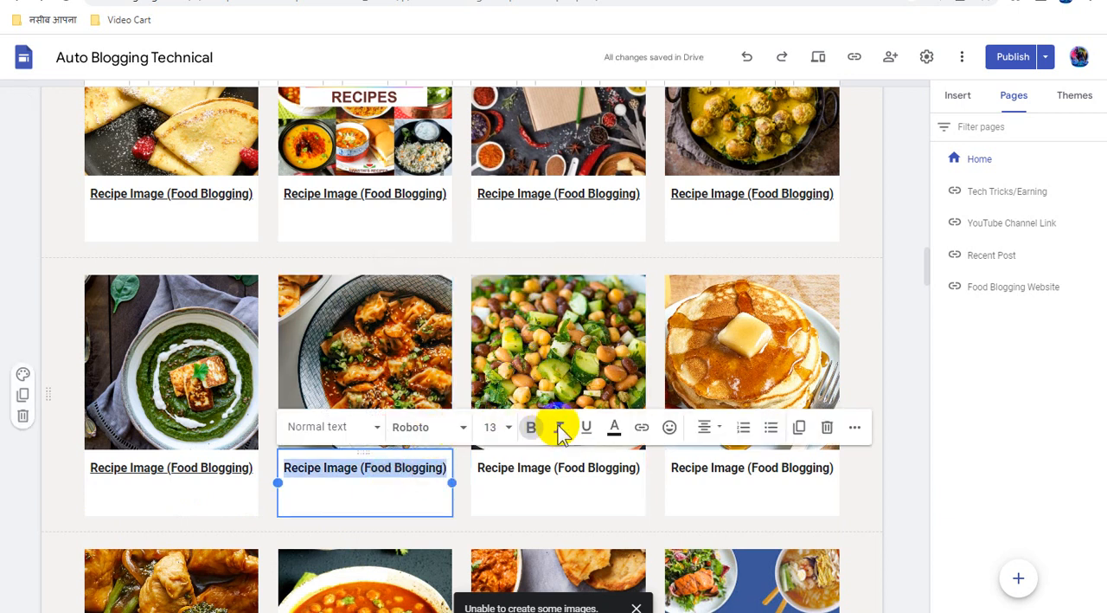
left_click(642, 432)
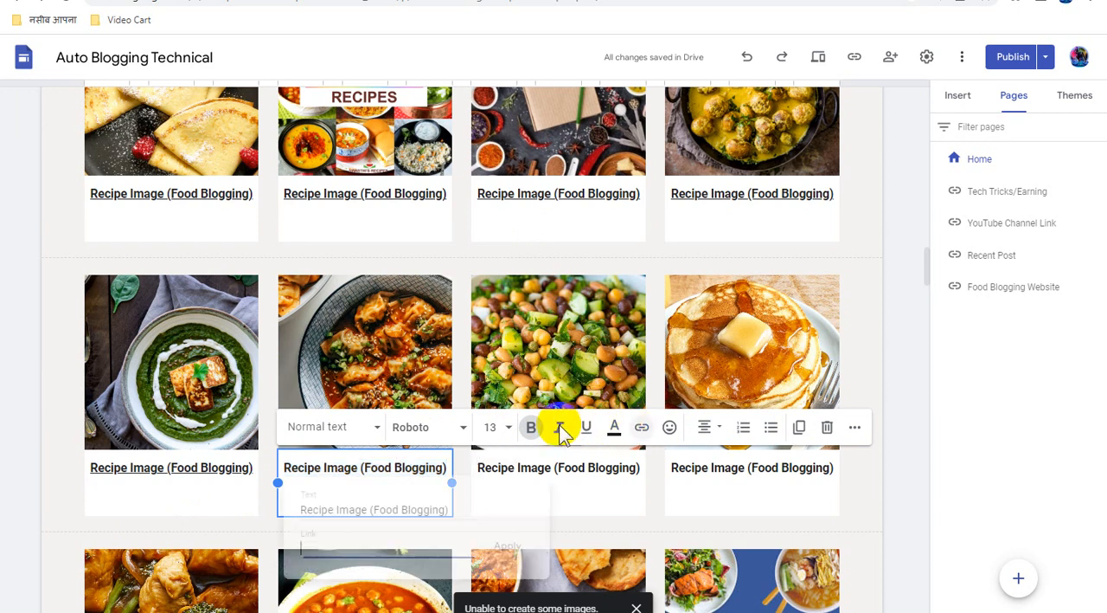
key("ctrl+v")
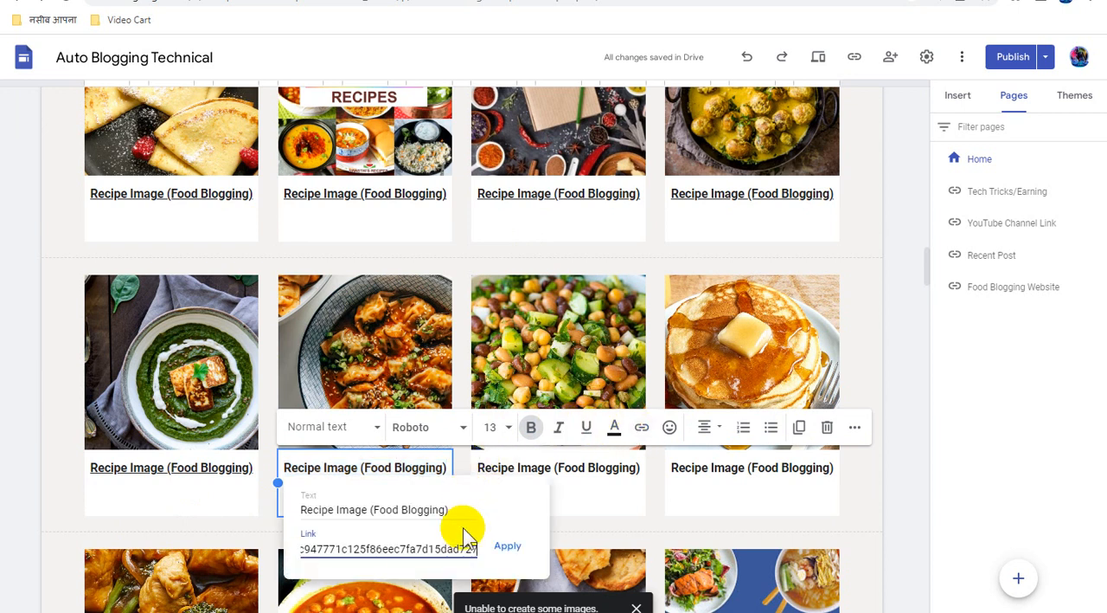
left_click(509, 546)
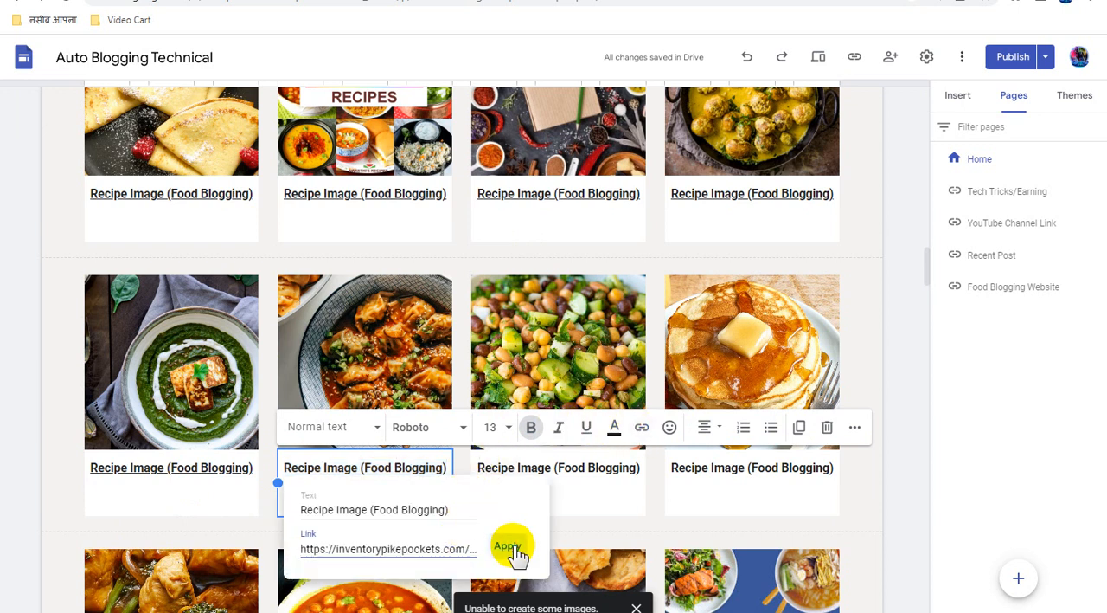
Attach the copied direct link to the bean salad image in the third card of the fourth recipe row
left_click(565, 319)
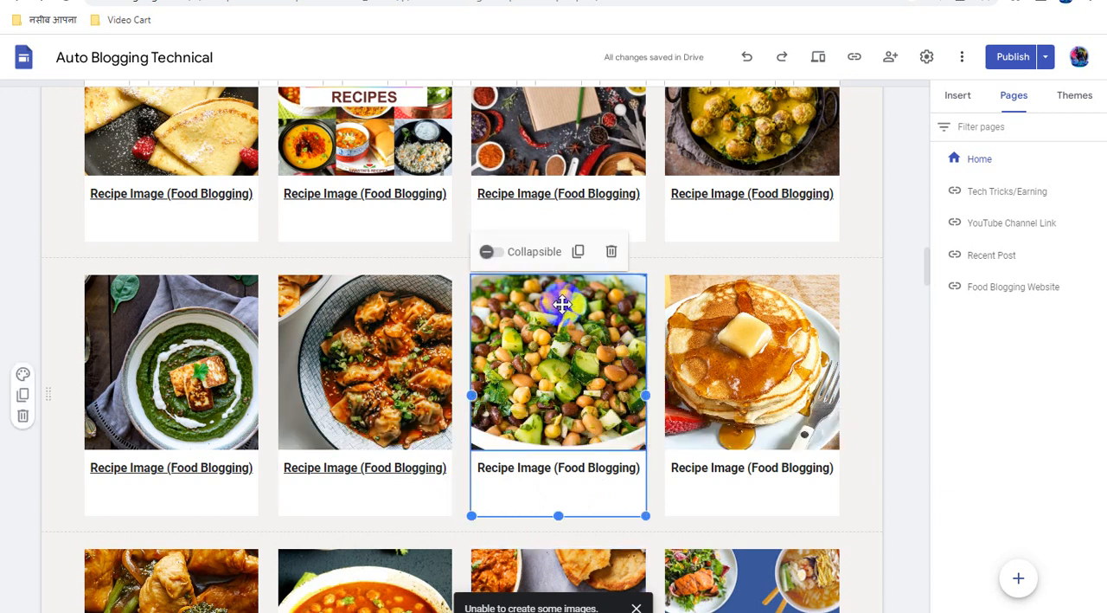
left_click(562, 337)
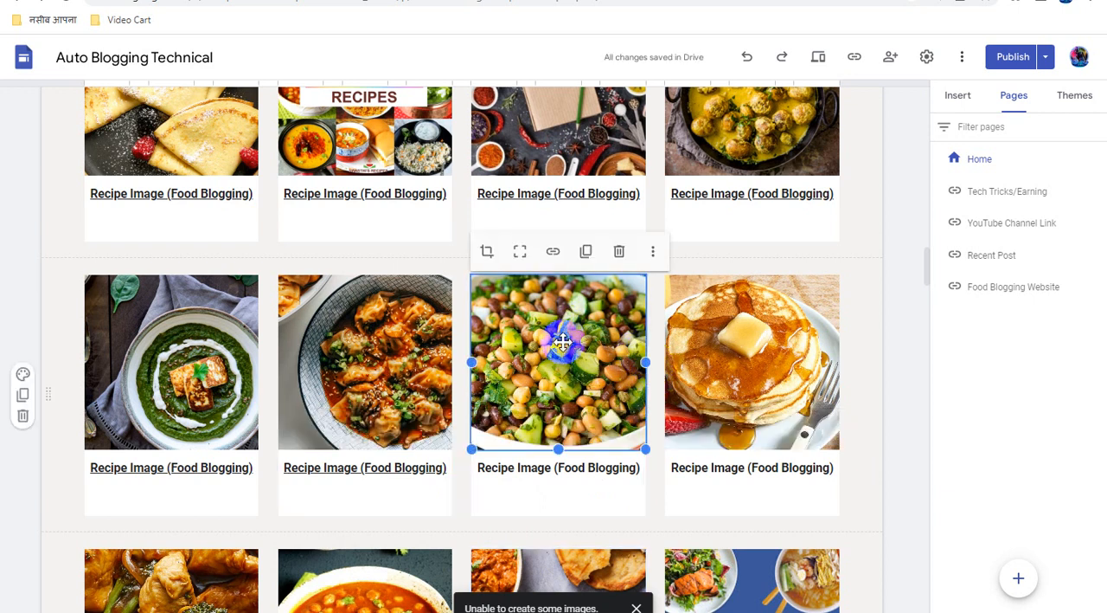
left_click(553, 253)
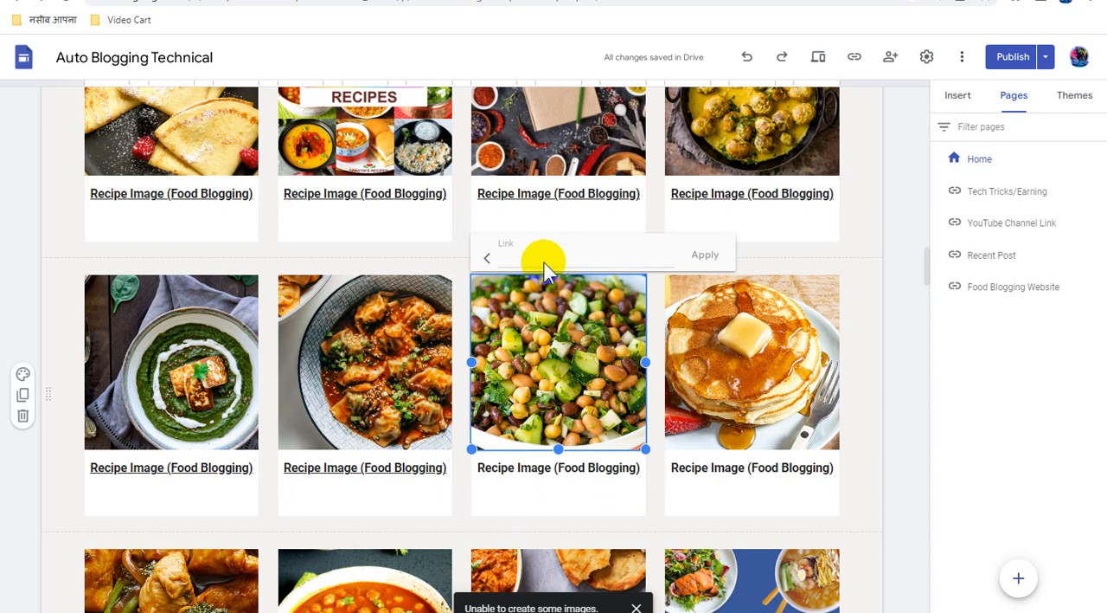
key("ctrl+v")
left_click(705, 257)
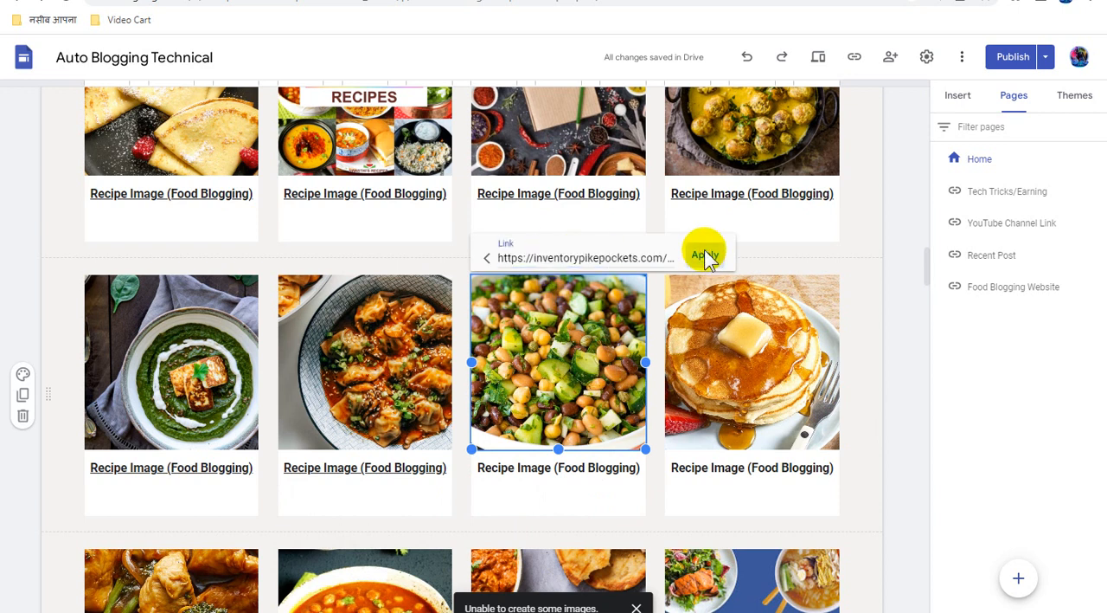
Link the "Recipe Image (Food Blogging)" caption under the bean salad image to the copied direct link
left_click(553, 470)
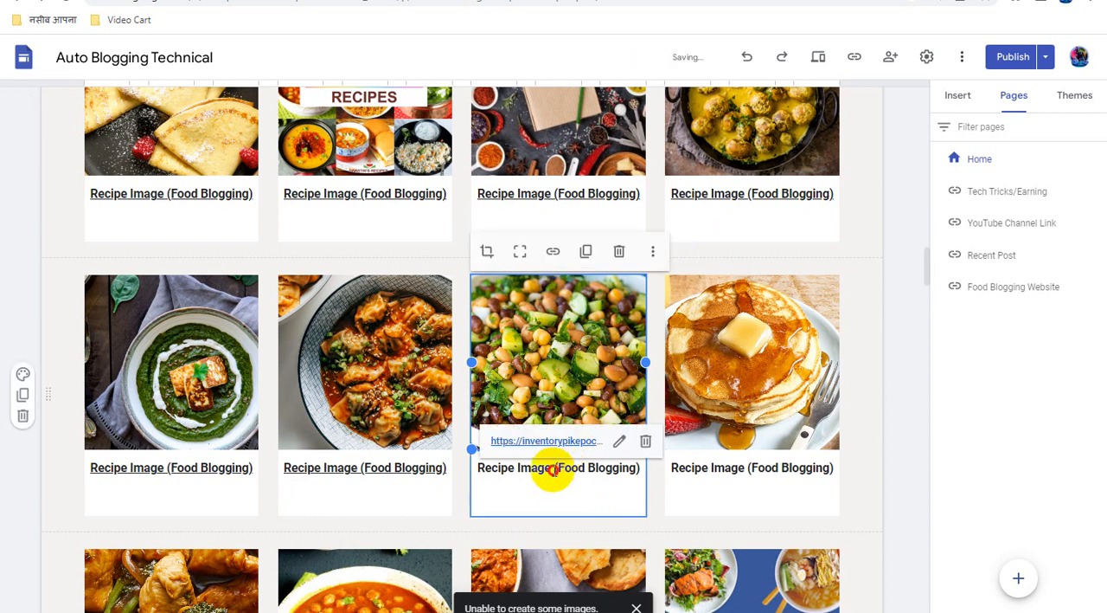
triple_click(554, 470)
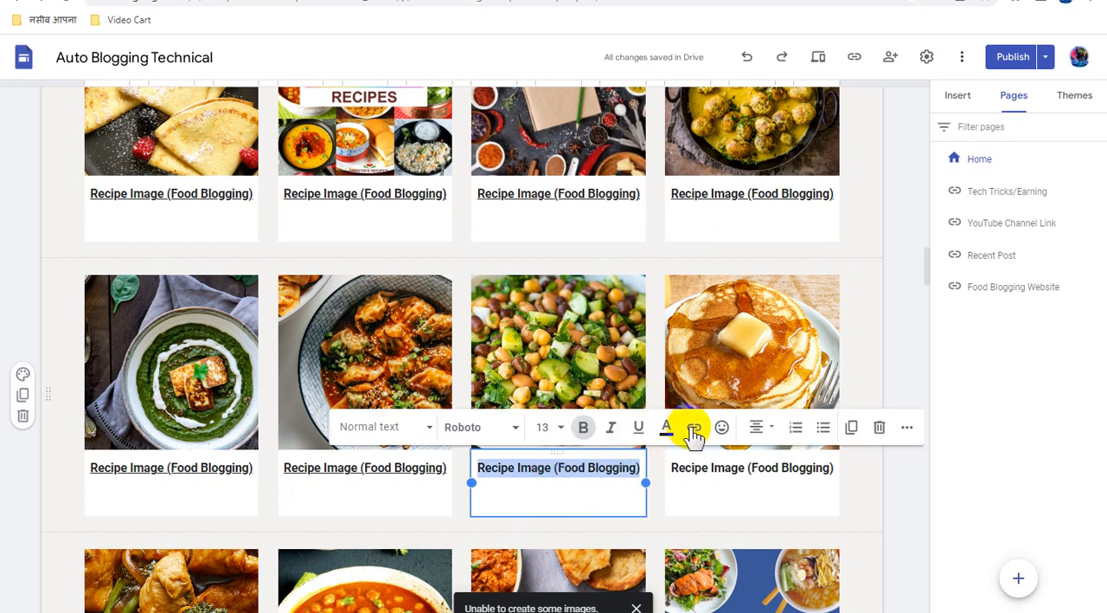
left_click(695, 427)
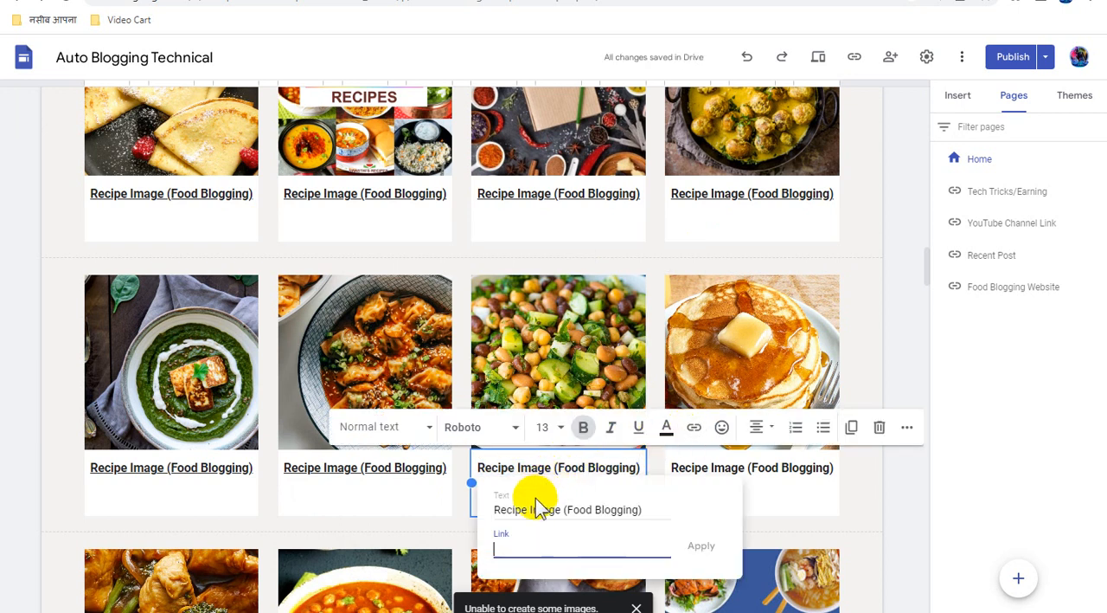
key("ctrl+v")
left_click(700, 545)
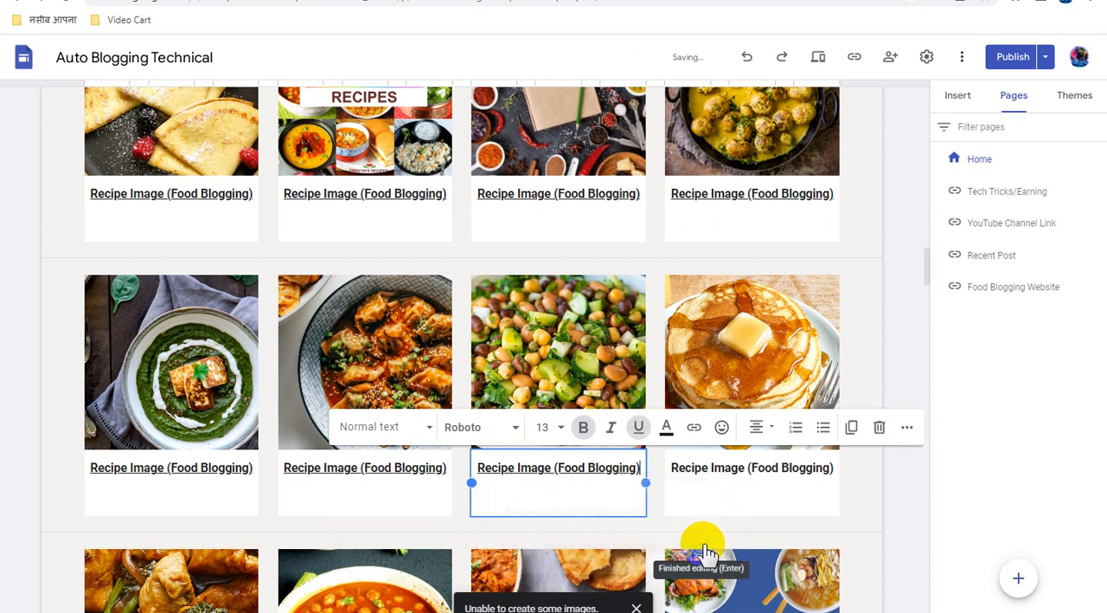
Attach the copied direct link to the pancake image in the last card of the fourth recipe row
scroll(805, 415, "down", 2)
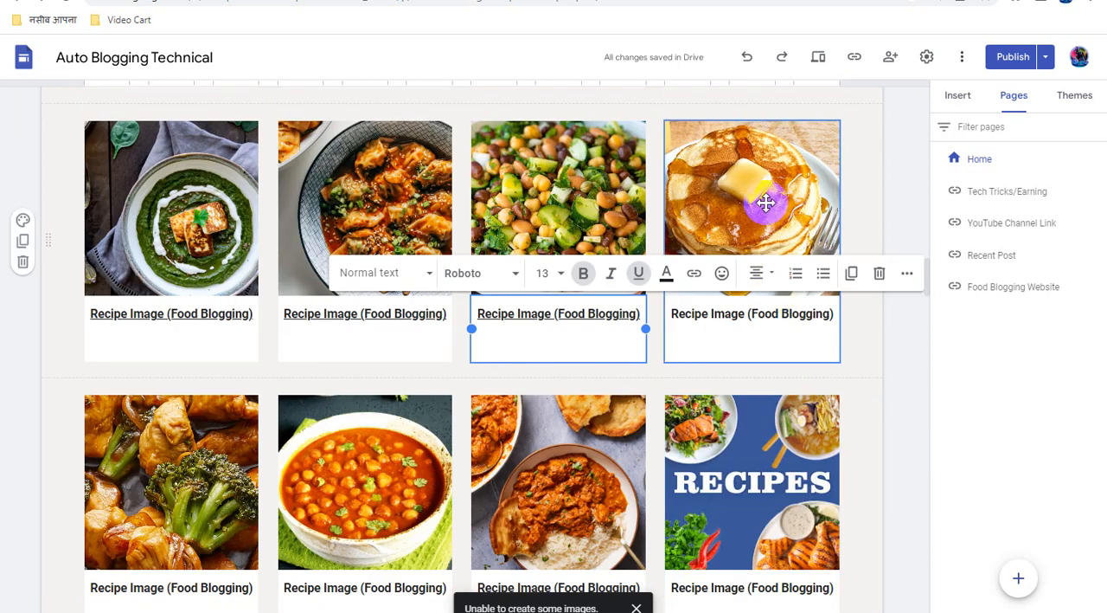
left_click(758, 177)
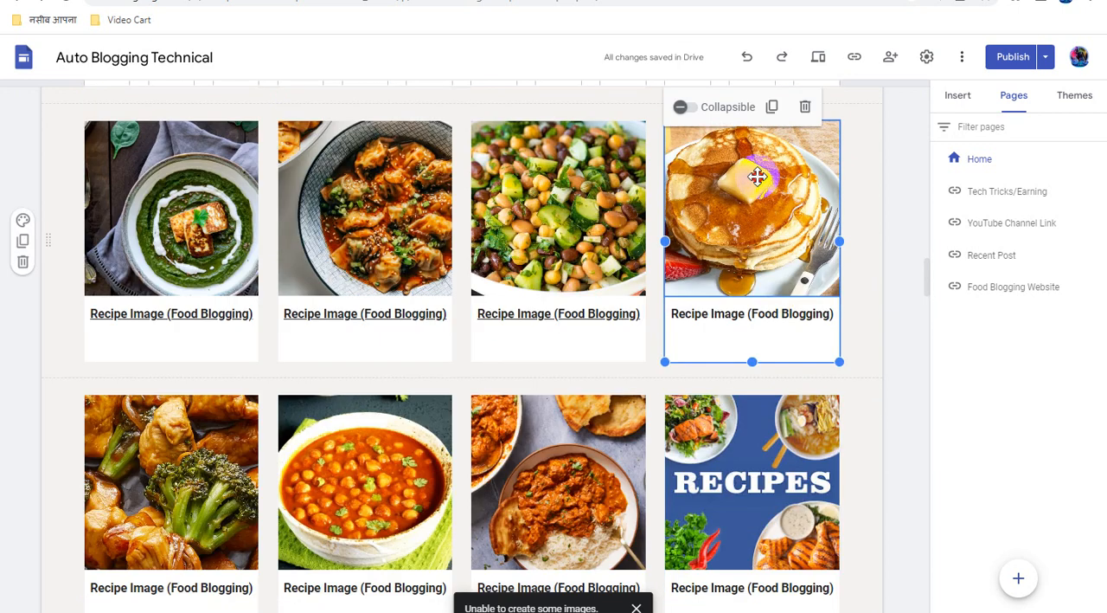
left_click(758, 176)
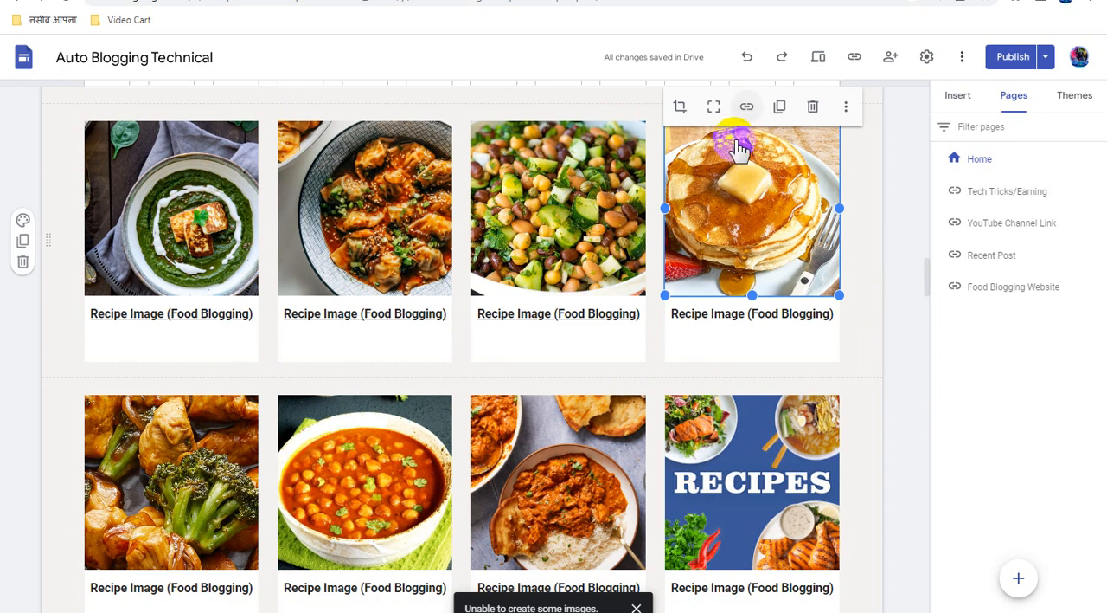
left_click(678, 248)
key("ctrl+k")
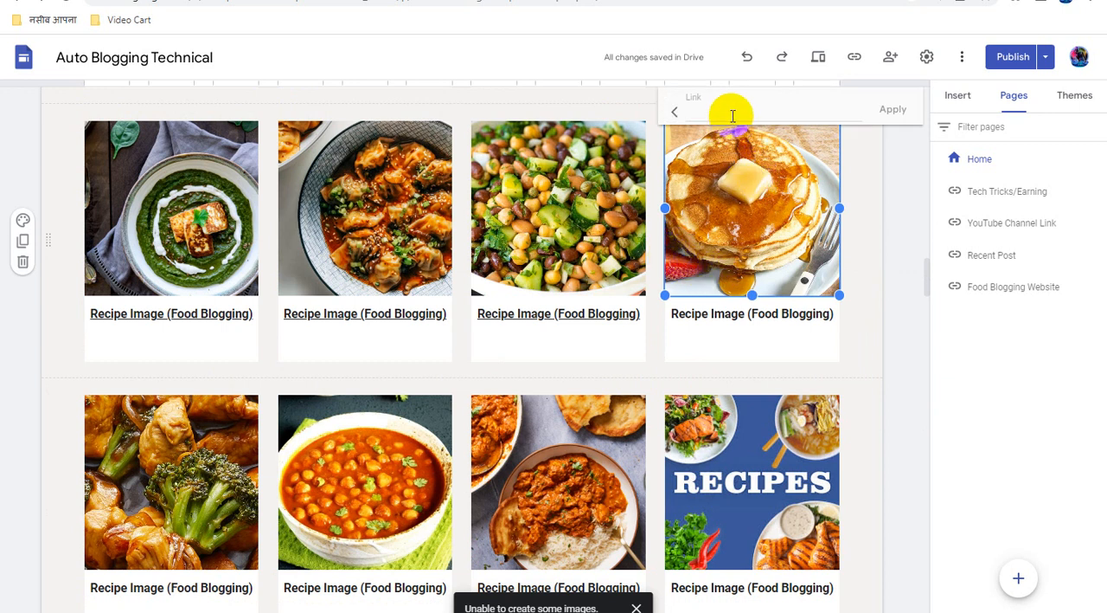
key("ctrl+v")
left_click(887, 111)
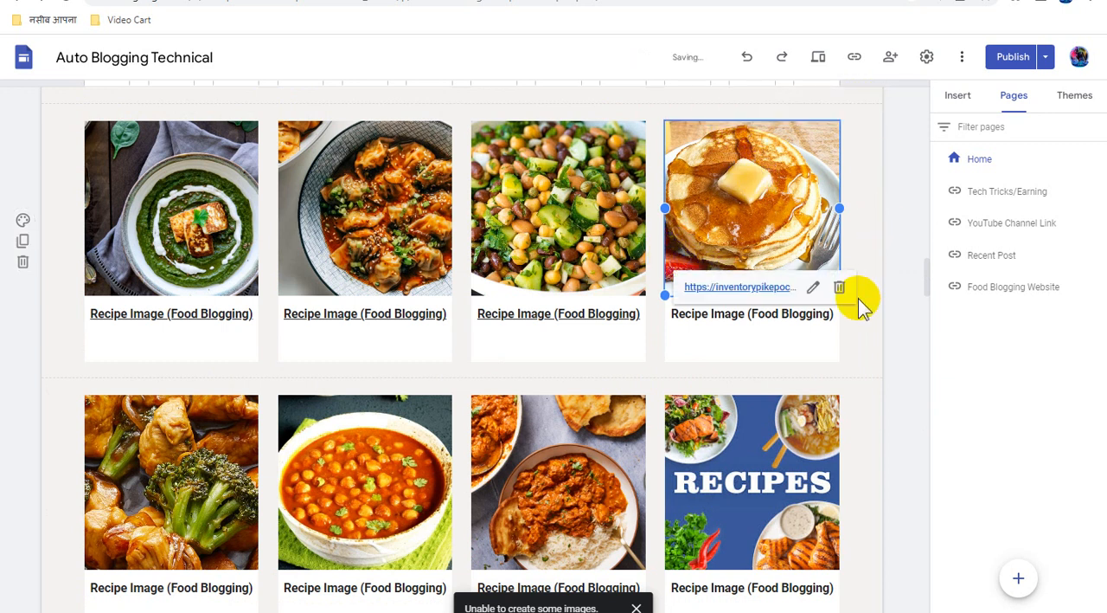
Link the "Recipe Image (Food Blogging)" caption under the pancake image to the copied direct link
left_click(783, 317)
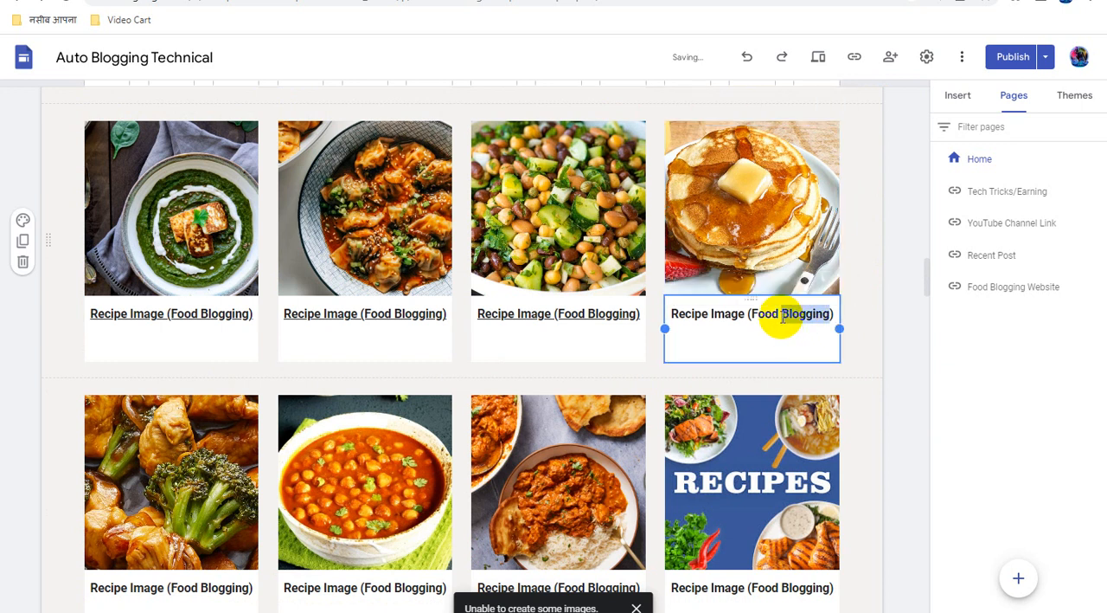
triple_click(783, 317)
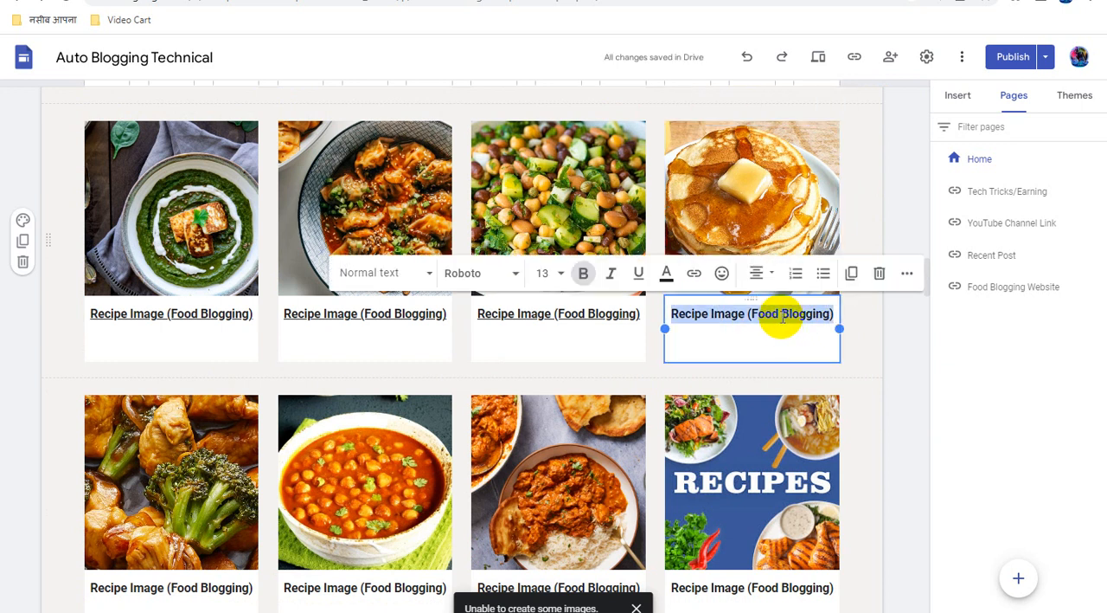
left_click(694, 273)
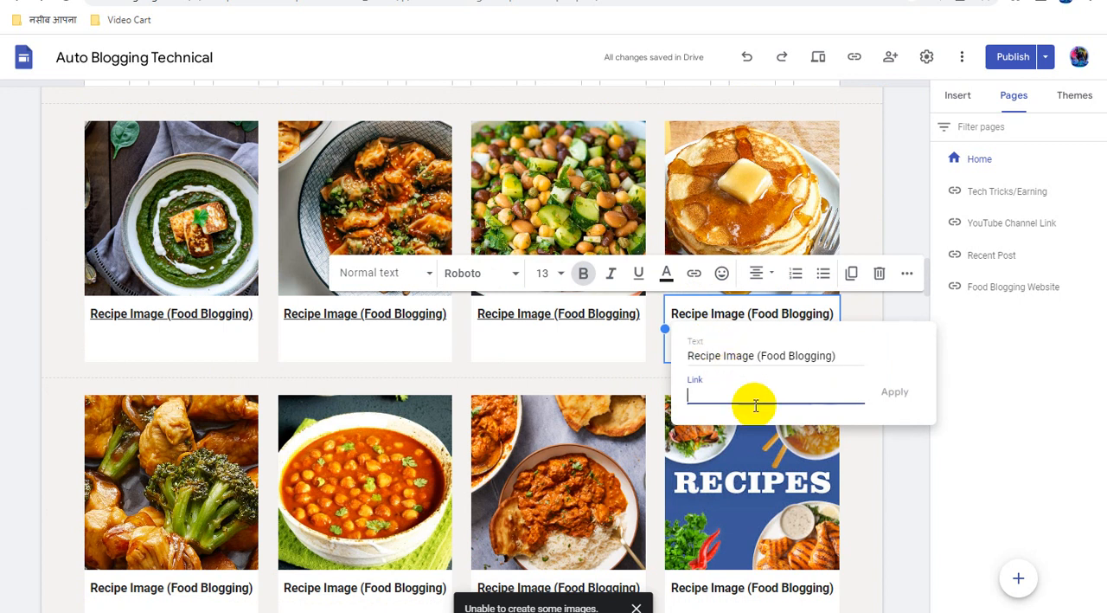
key("ctrl+v")
left_click(900, 400)
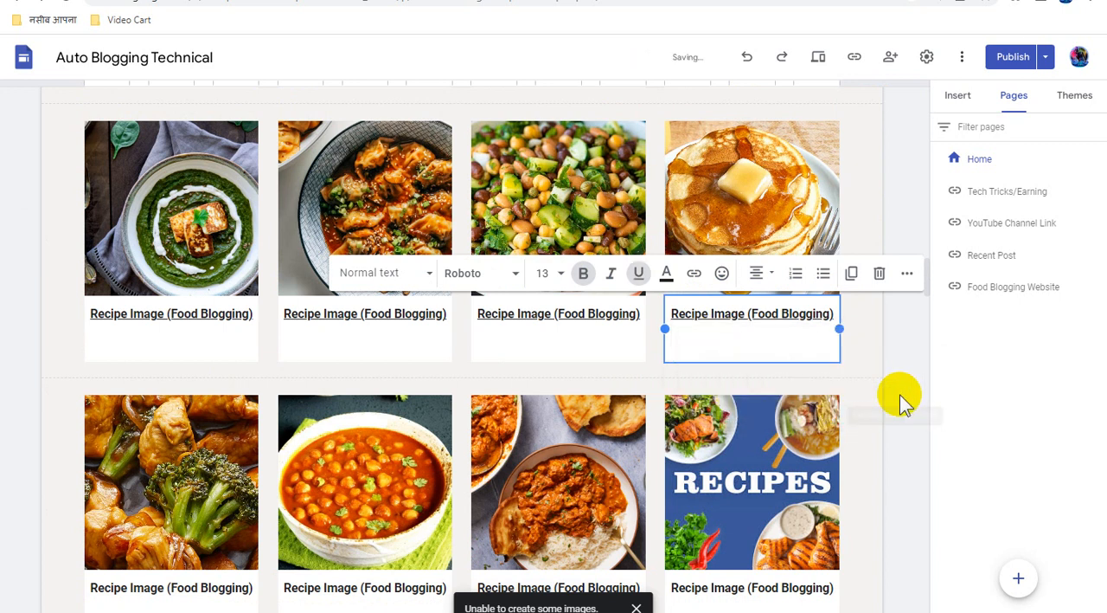
Attach the copied direct link to the chicken and broccoli image in the first card of the fifth recipe row
left_click(699, 406)
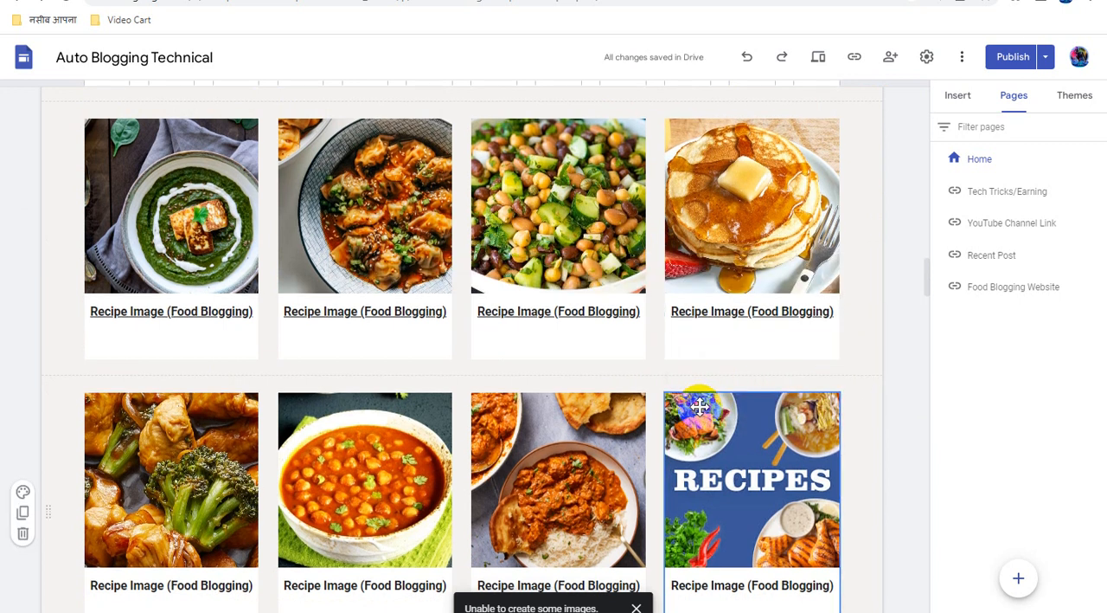
scroll(699, 406, "down", 2)
left_click(285, 381)
left_click(207, 327)
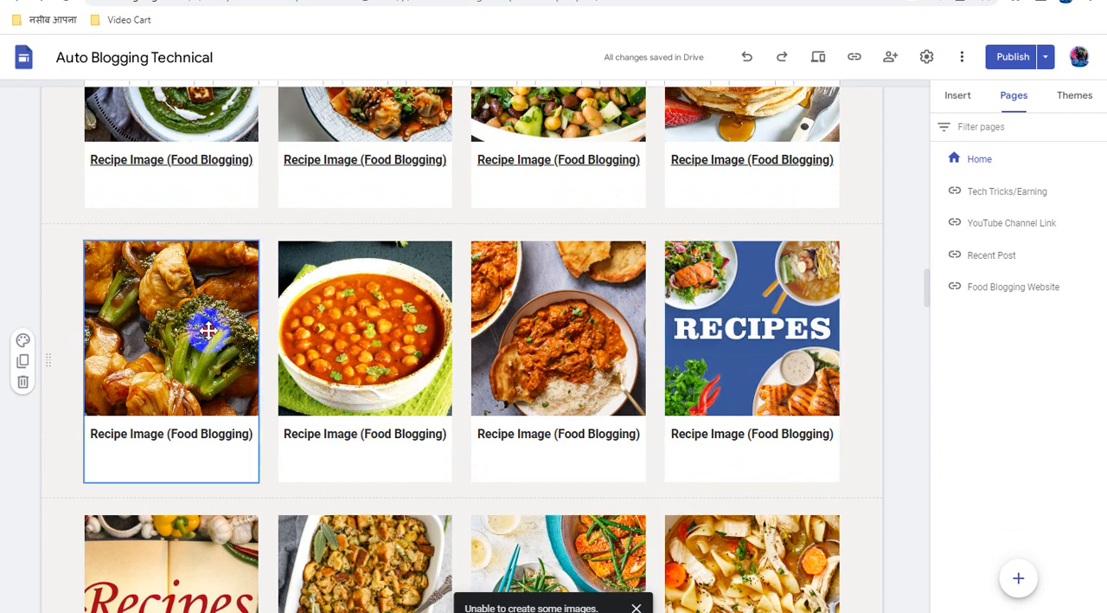
left_click(208, 327)
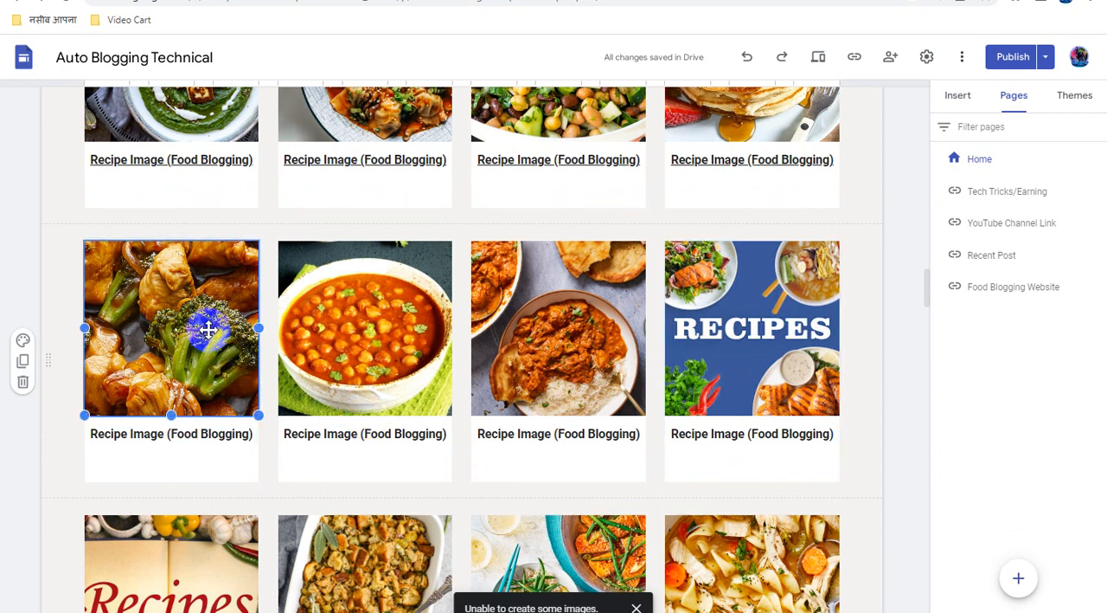
left_click(166, 219)
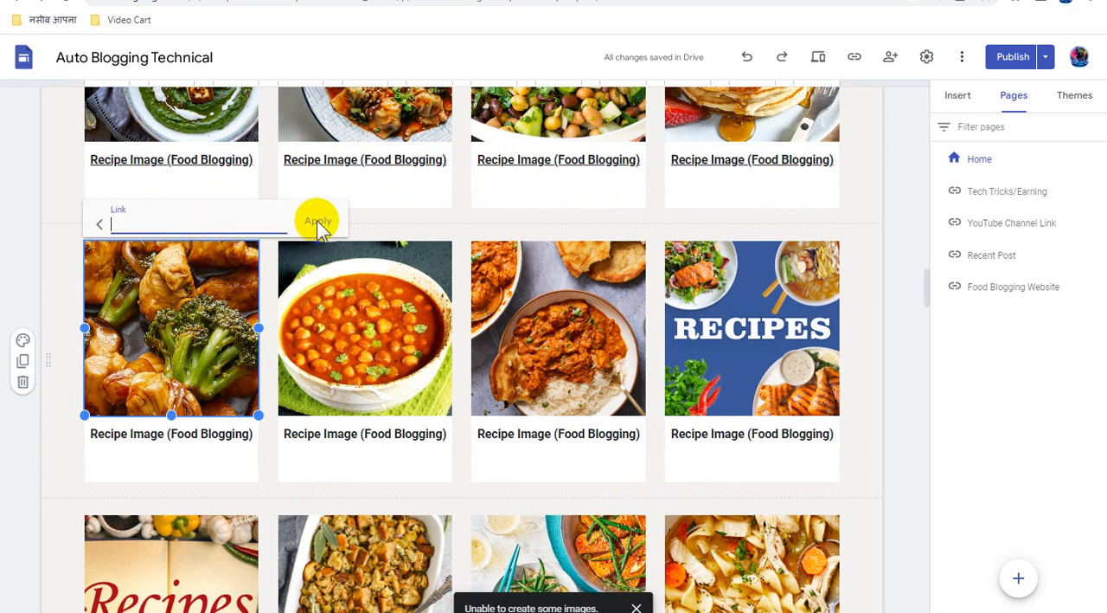
key("ctrl+v")
left_click(316, 224)
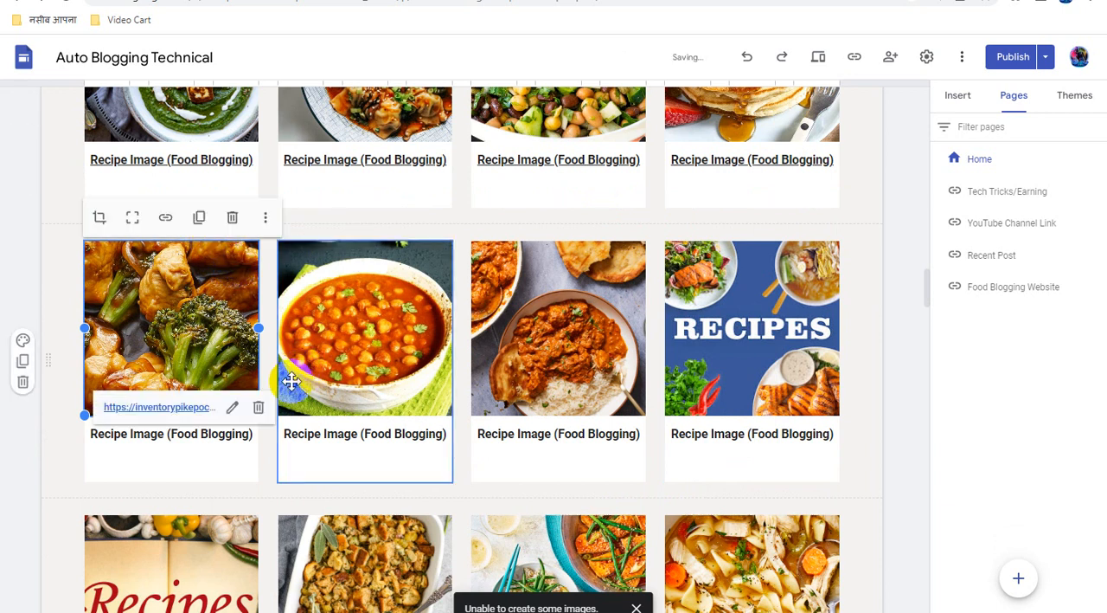
Link the "Recipe Image (Food Blogging)" caption under the chicken and broccoli image to the copied direct link
triple_click(198, 442)
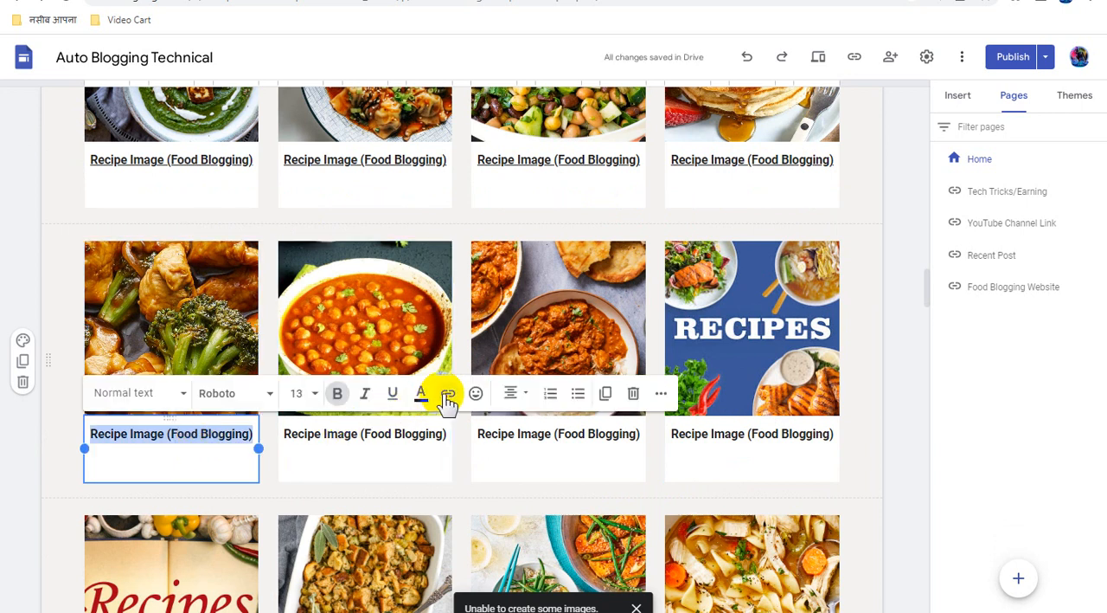
left_click(447, 394)
left_click(314, 513)
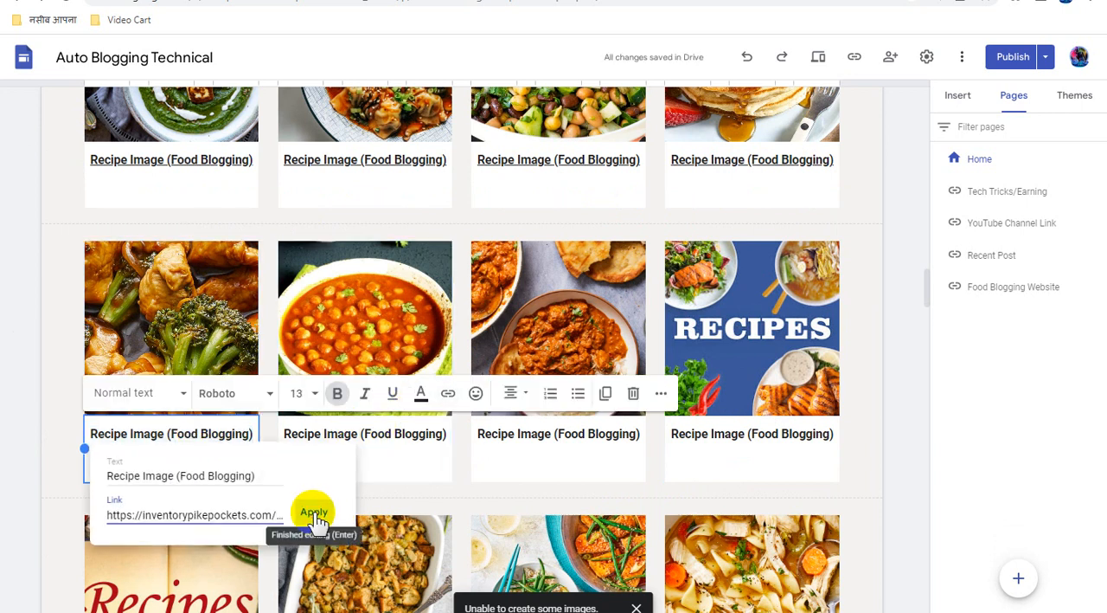
Attach the copied direct link to the chickpea curry image in the second card of the fifth recipe row
left_click(336, 325)
left_click(347, 319)
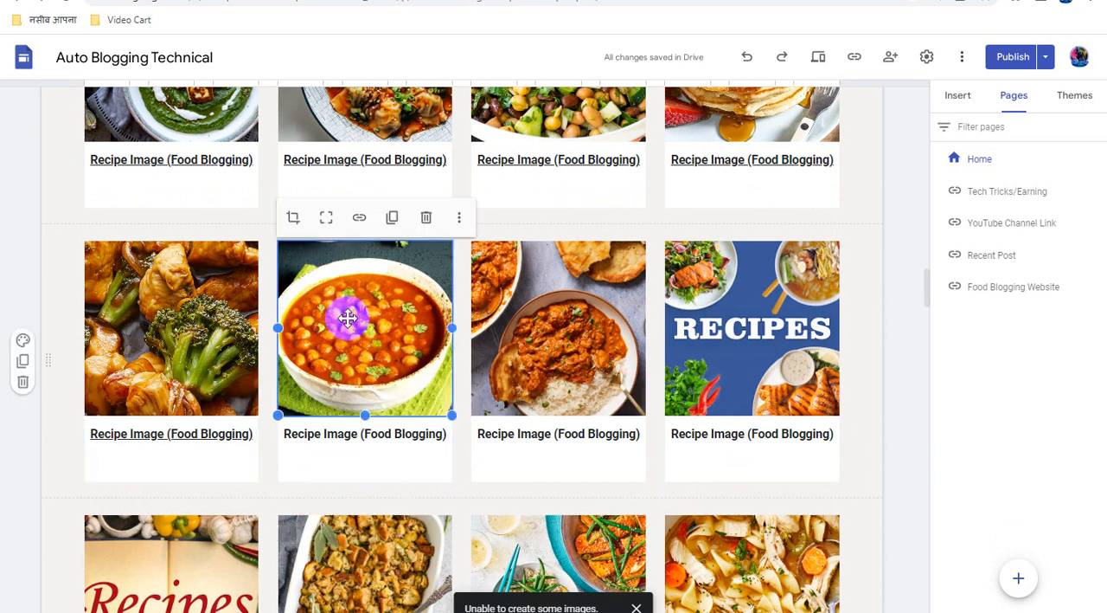
left_click(358, 218)
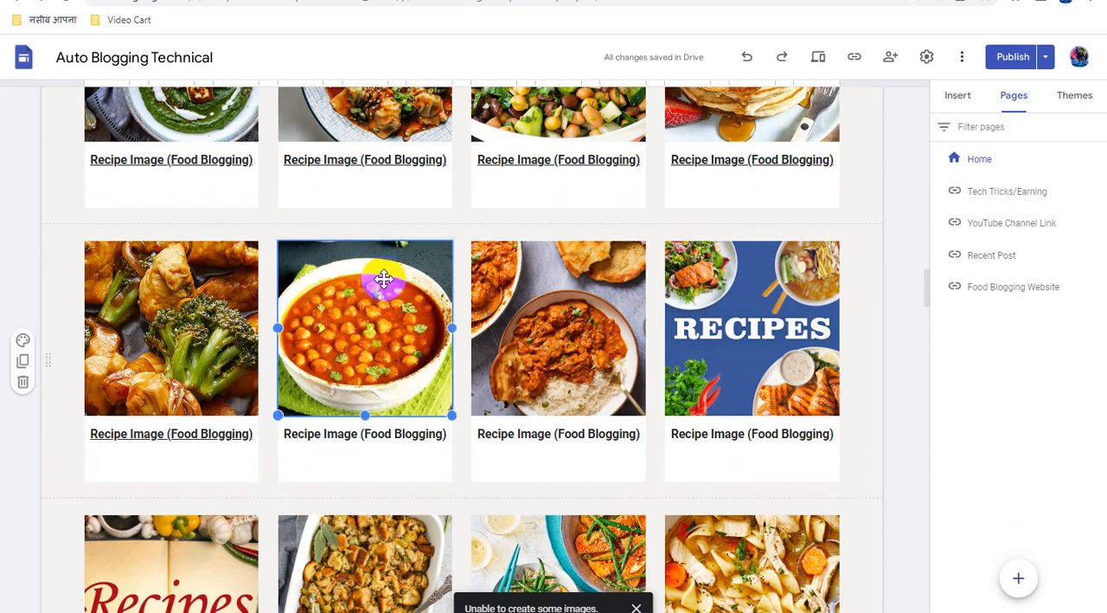
key("ctrl+v")
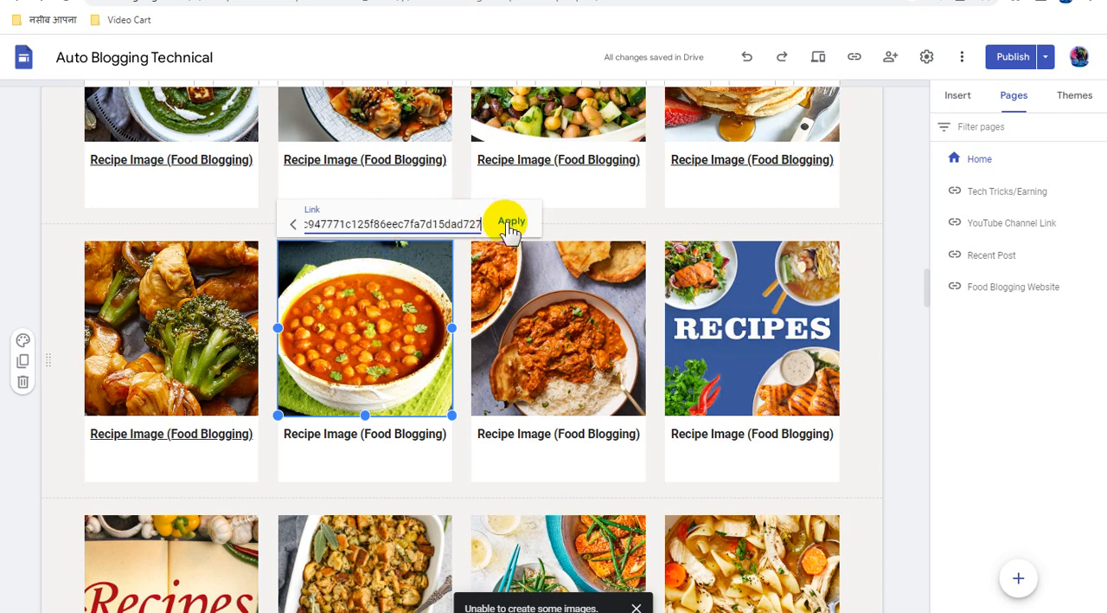
left_click(508, 223)
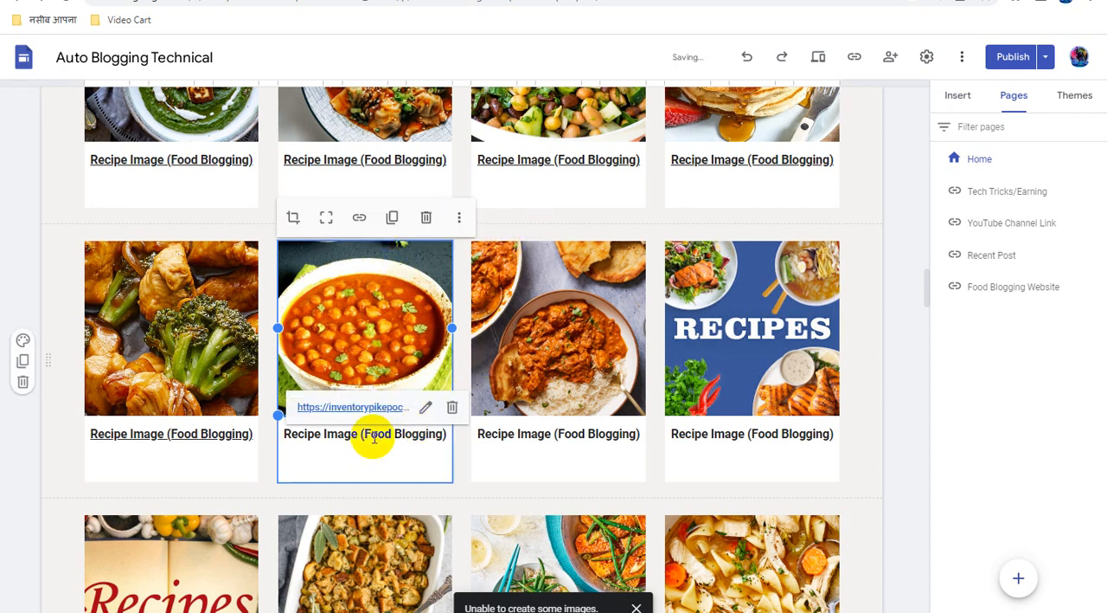
Link the "Recipe Image (Food Blogging)" caption under the chickpea curry image to the copied direct link
triple_click(373, 438)
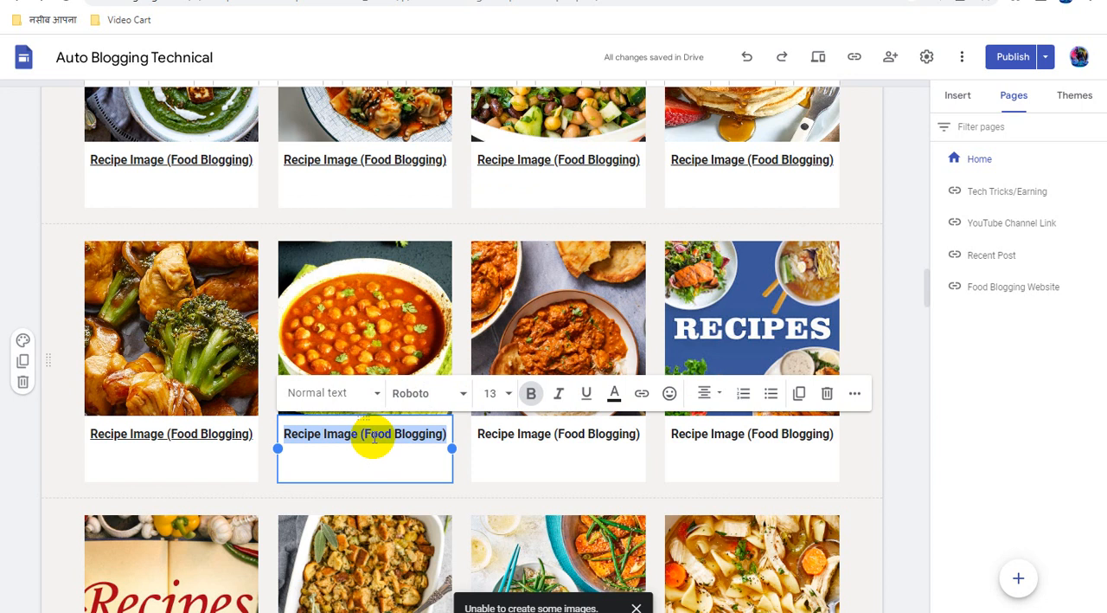
left_click(642, 394)
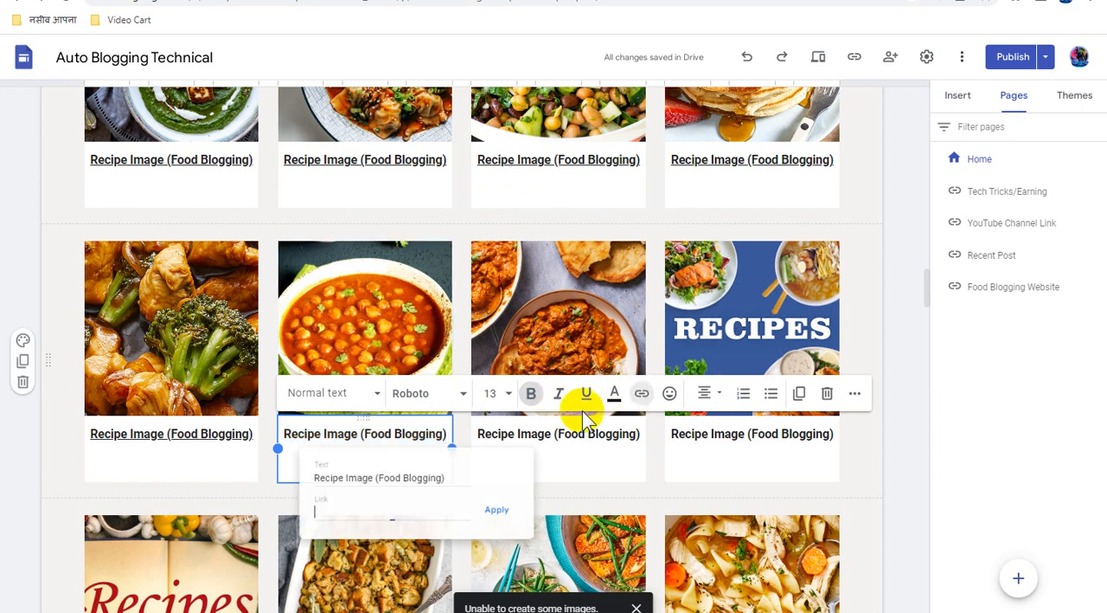
key("ctrl+v")
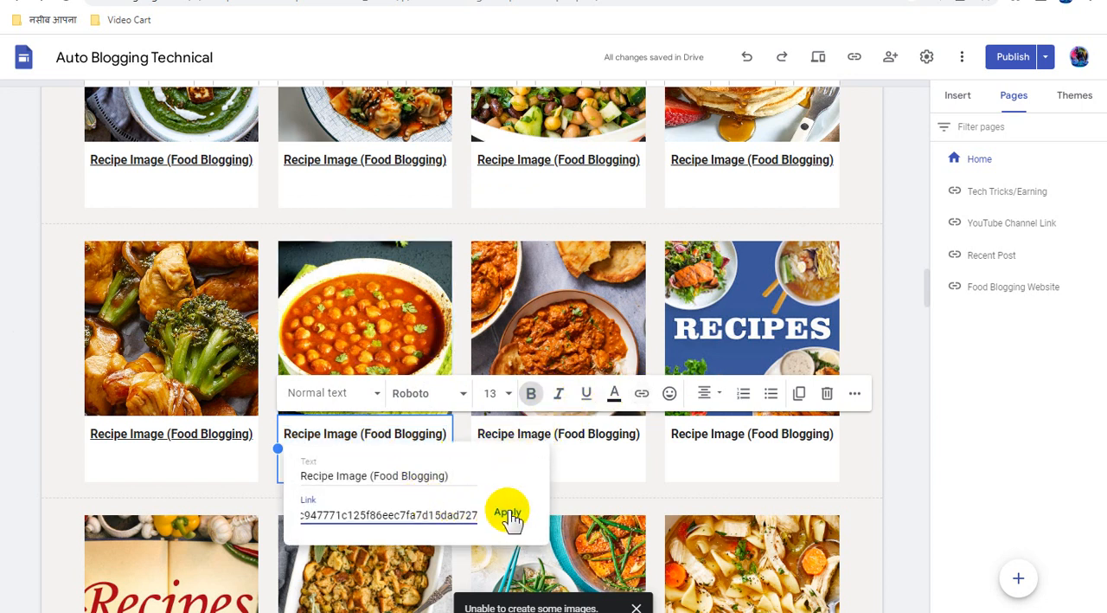
left_click(510, 514)
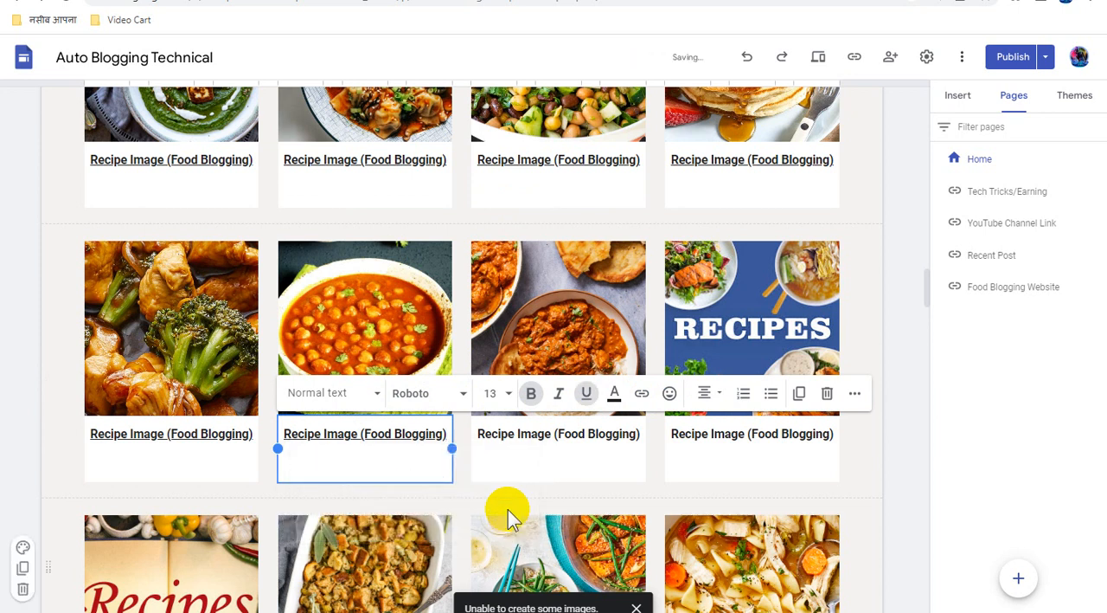
Attach the copied direct link to the curry with rice image in the third card of the fifth recipe row
left_click(538, 313)
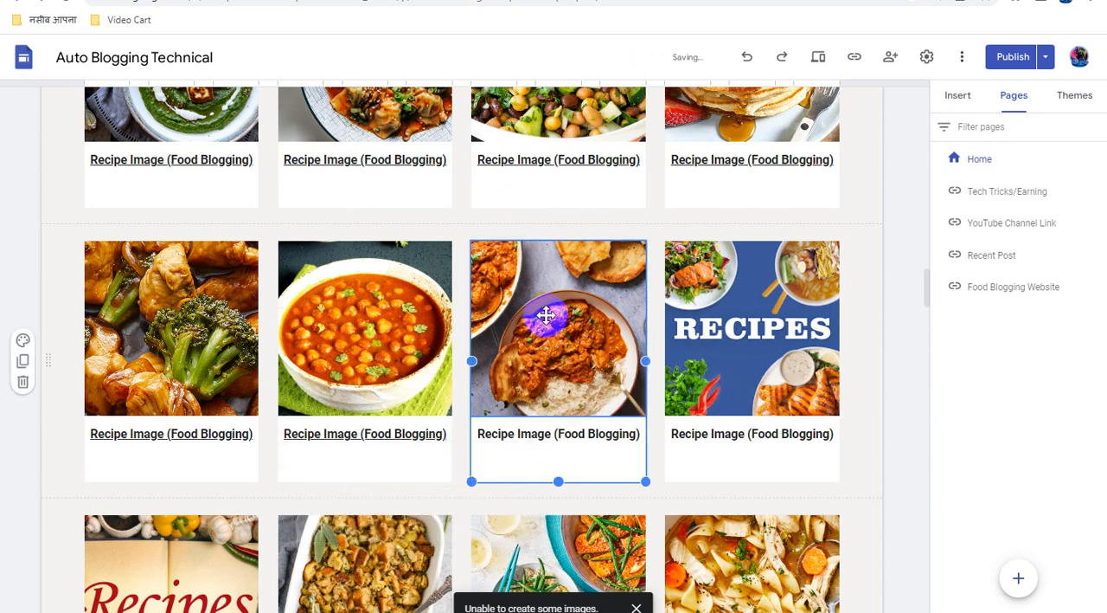
left_click(547, 315)
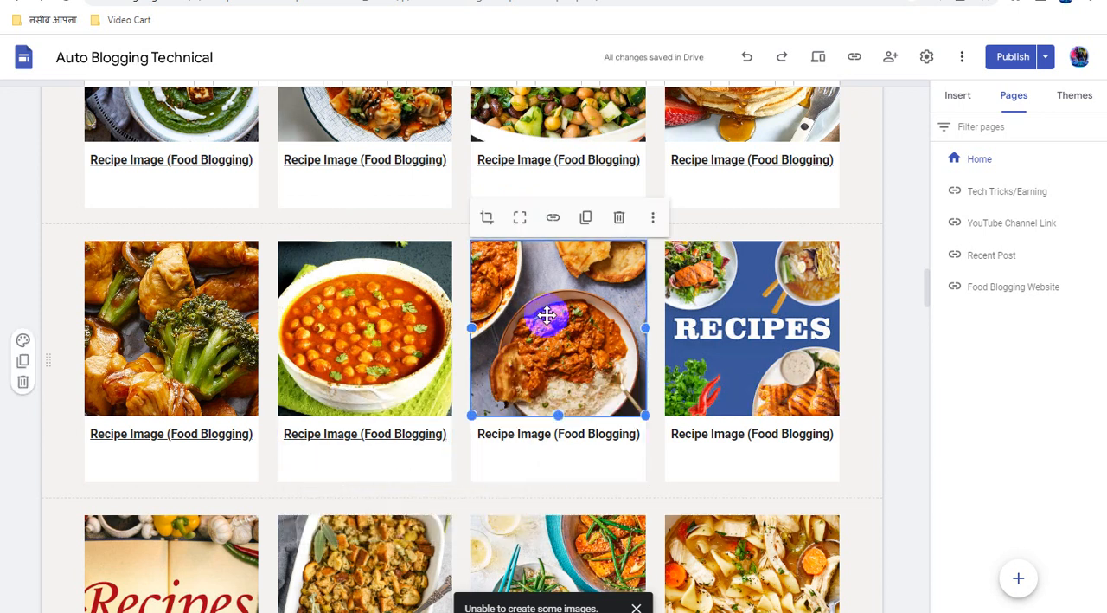
left_click(553, 223)
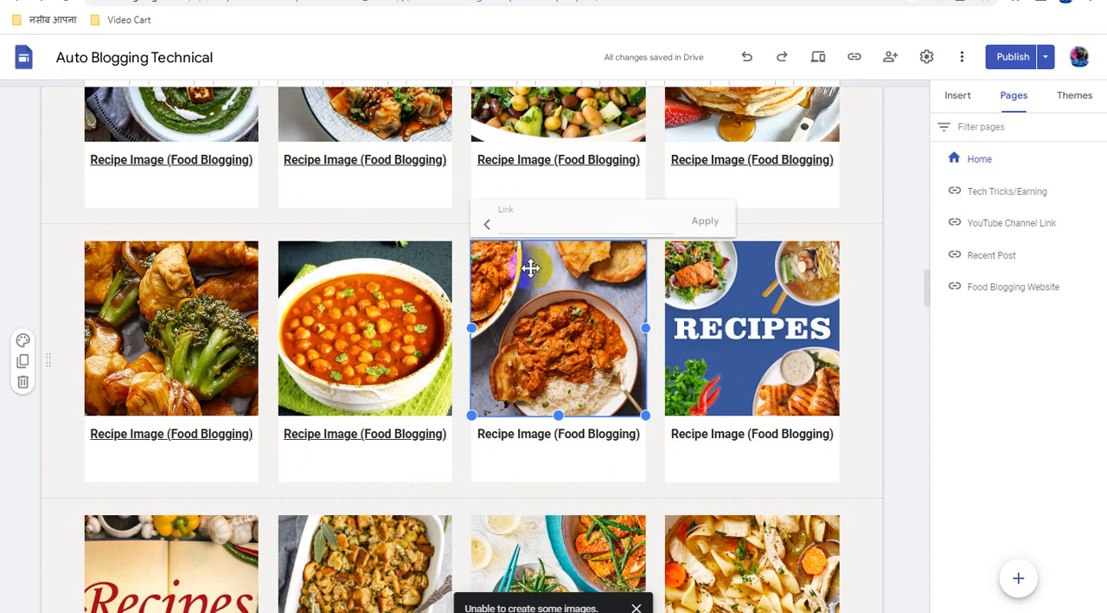
key("ctrl+v")
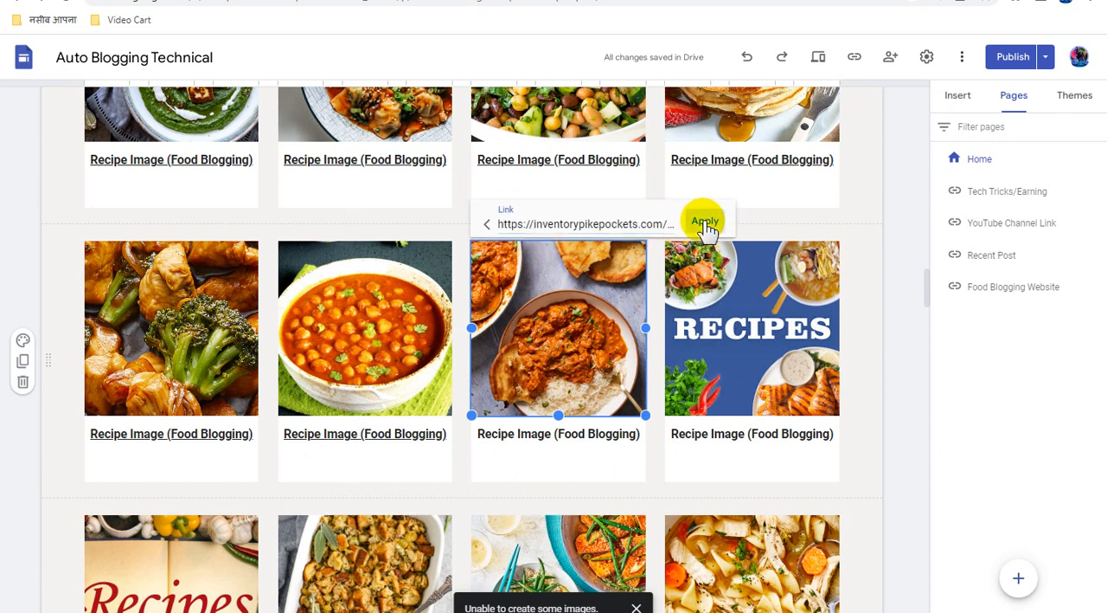
left_click(705, 223)
Link the "Recipe Image (Food Blogging)" caption under the curry with rice image to the copied direct link
triple_click(573, 433)
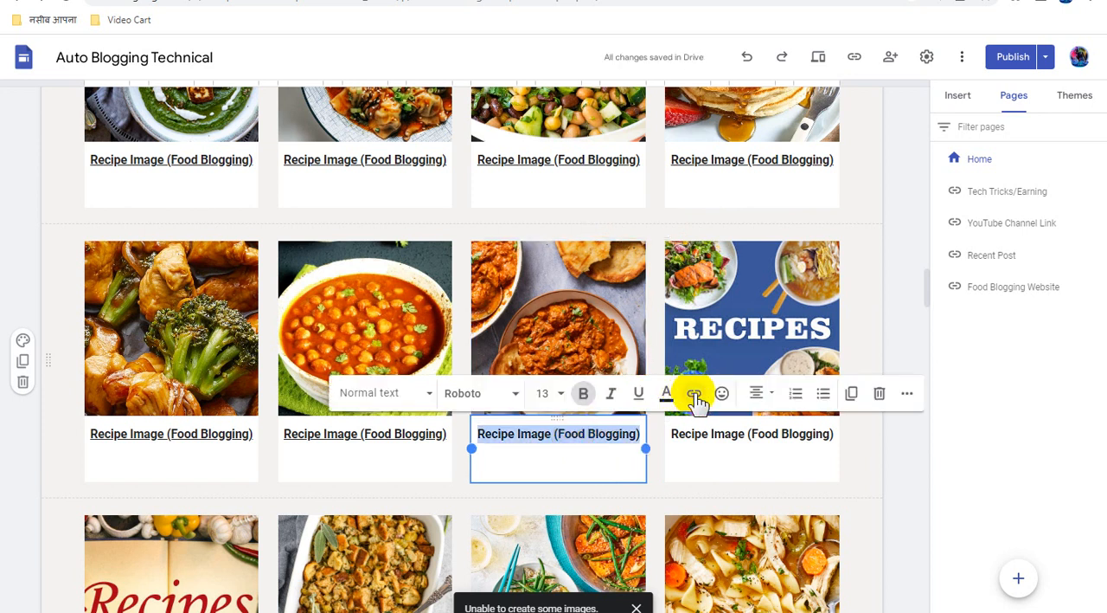
left_click(695, 395)
key("ctrl+v")
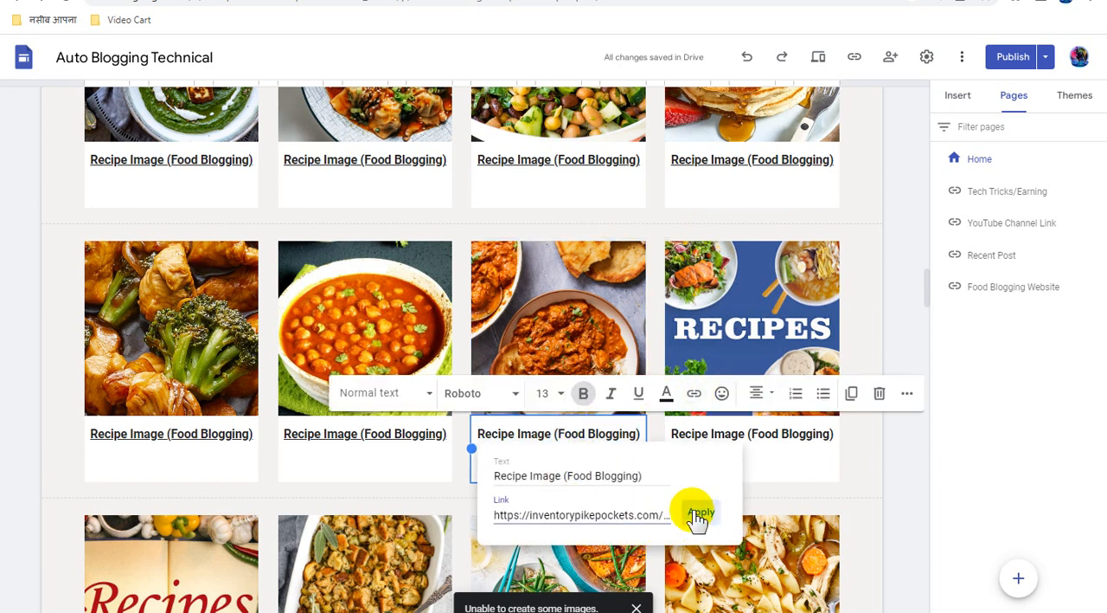
left_click(700, 513)
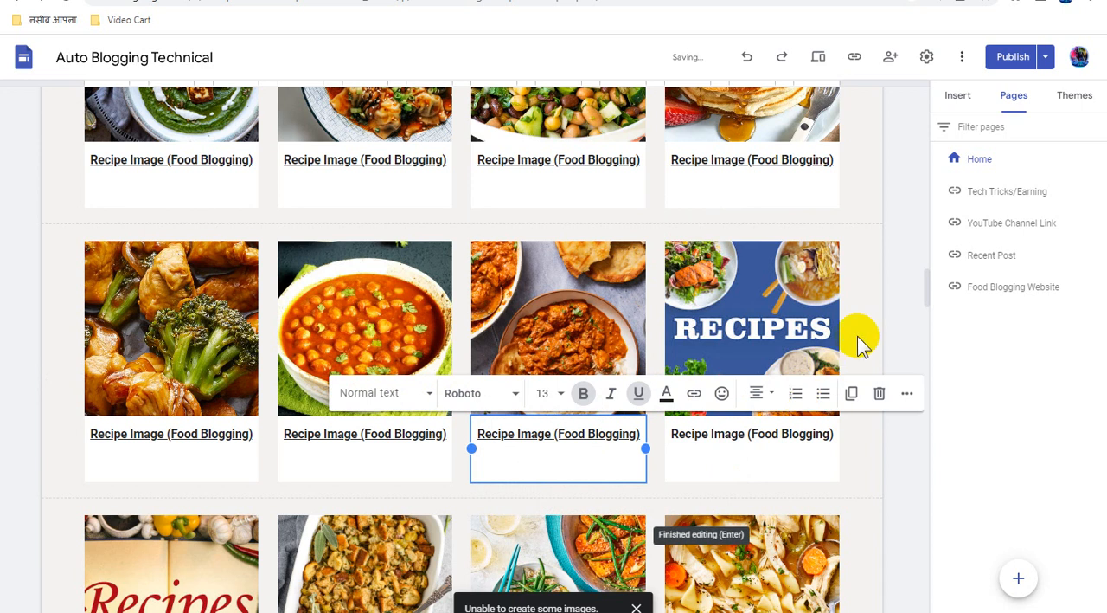
Attach the copied direct link to the blue "RECIPES" image in the fourth card of the fifth recipe row
left_click(707, 314)
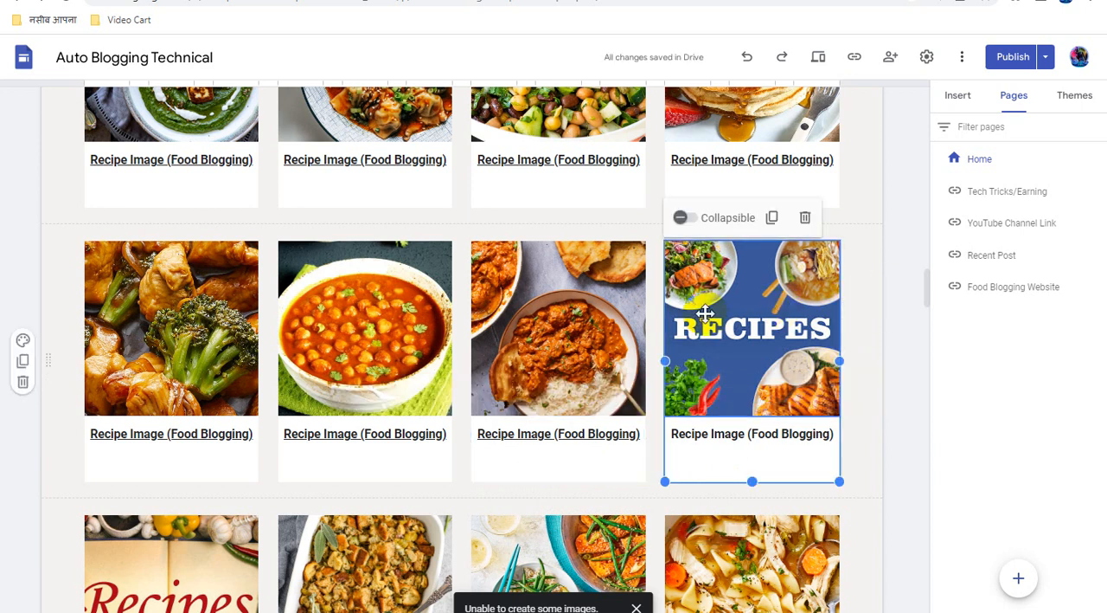
left_click(706, 314)
left_click(748, 216)
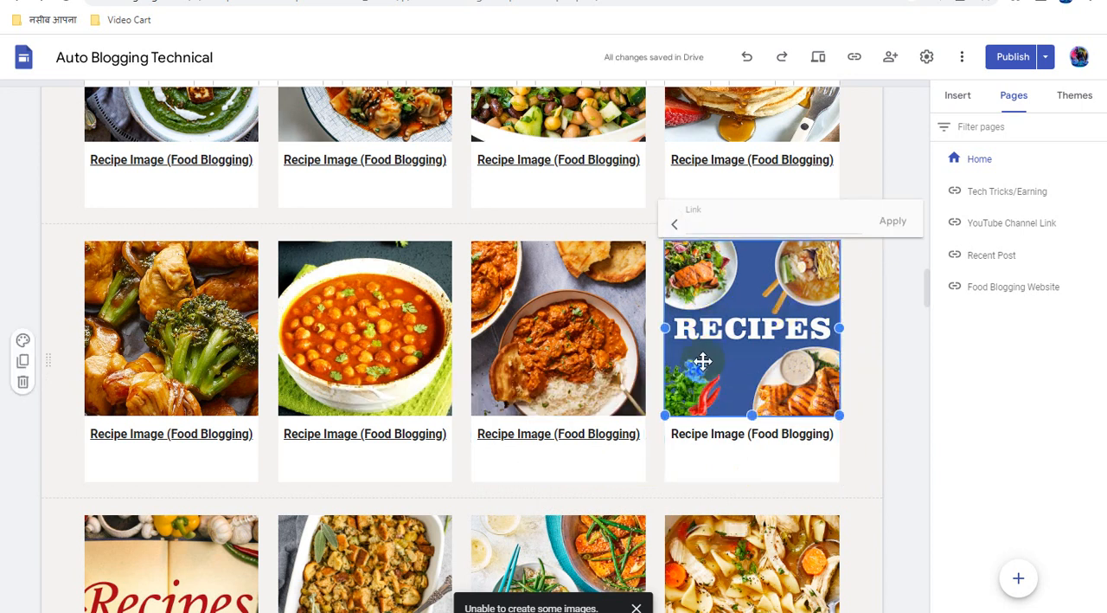
key("ctrl+v")
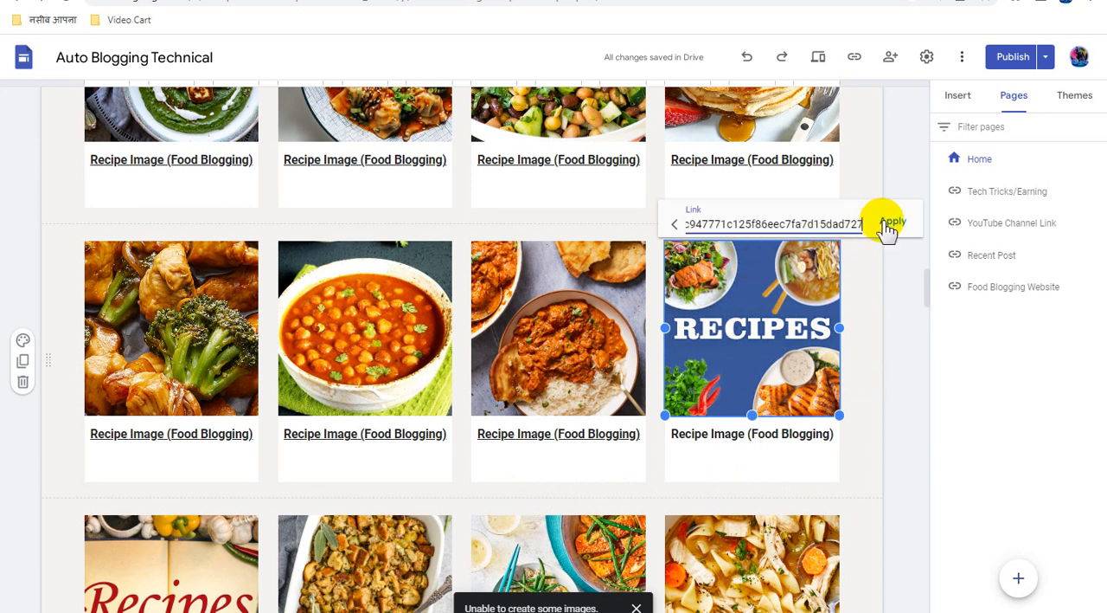
left_click(893, 223)
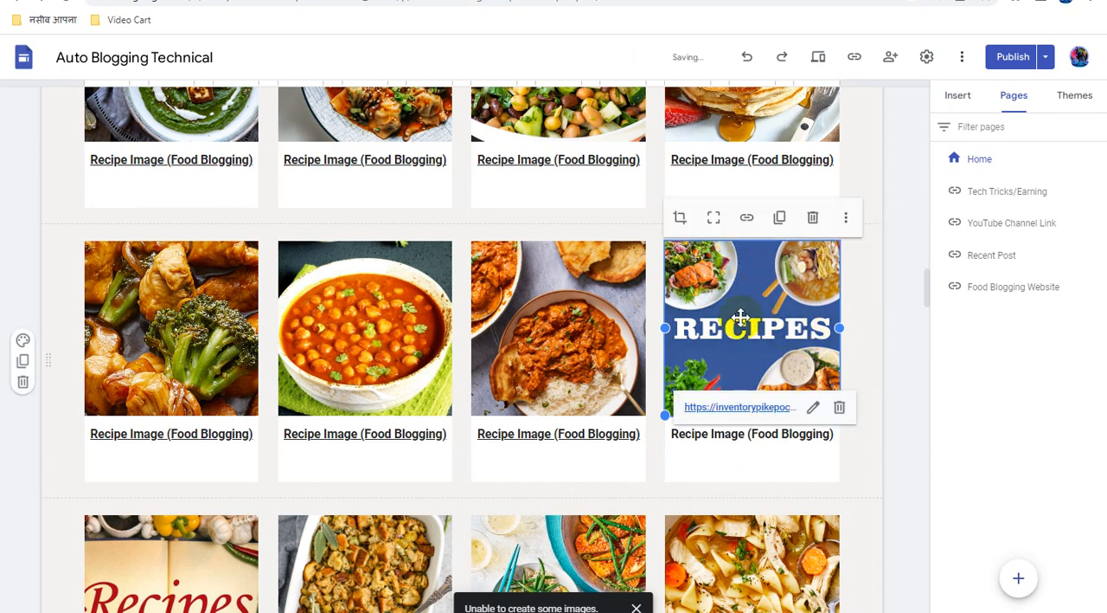
Link the "Recipe Image (Food Blogging)" caption under the blue "RECIPES" image to the copied direct link
left_click(743, 435)
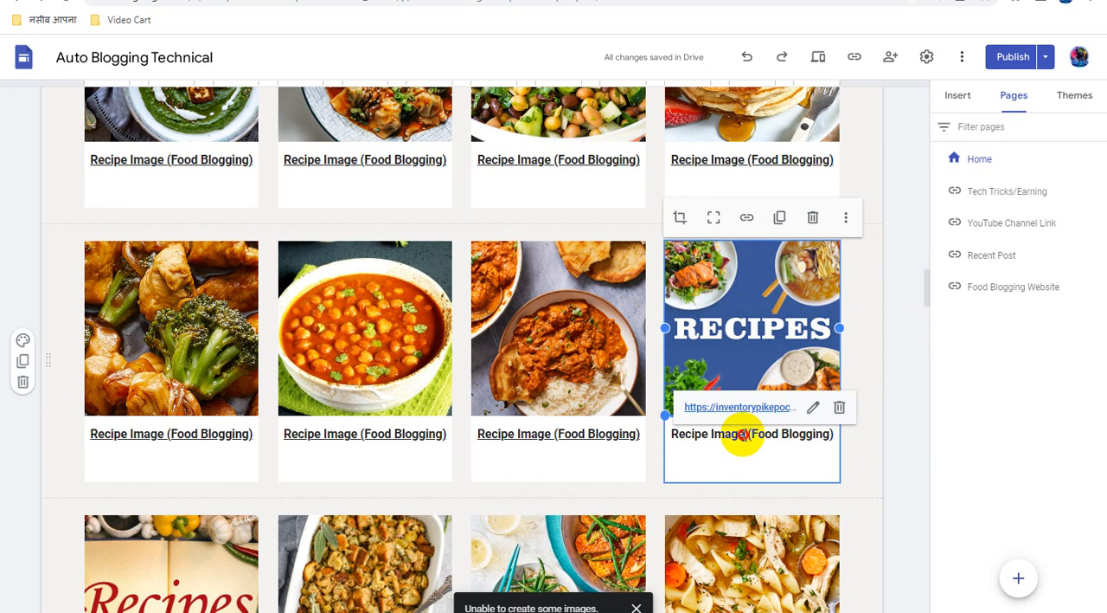
triple_click(742, 435)
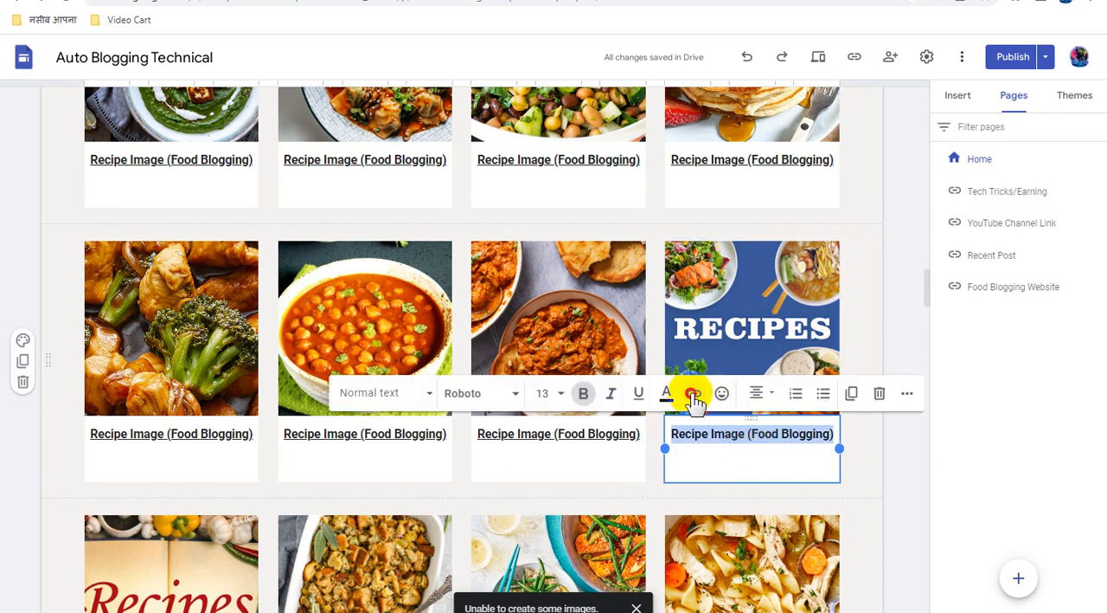
left_click(694, 393)
key("ctrl+v")
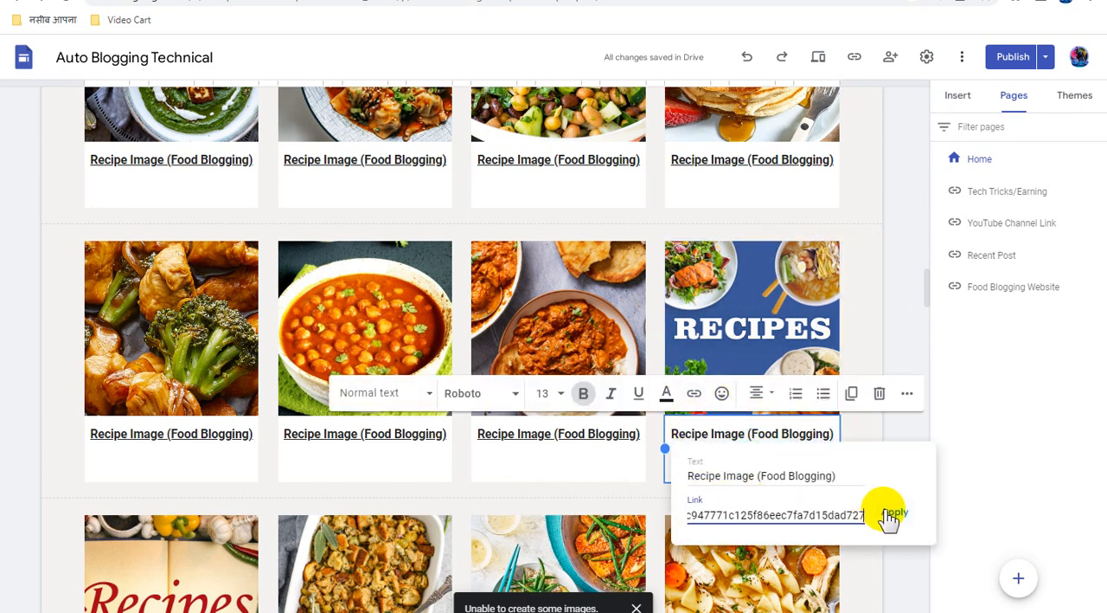
left_click(891, 514)
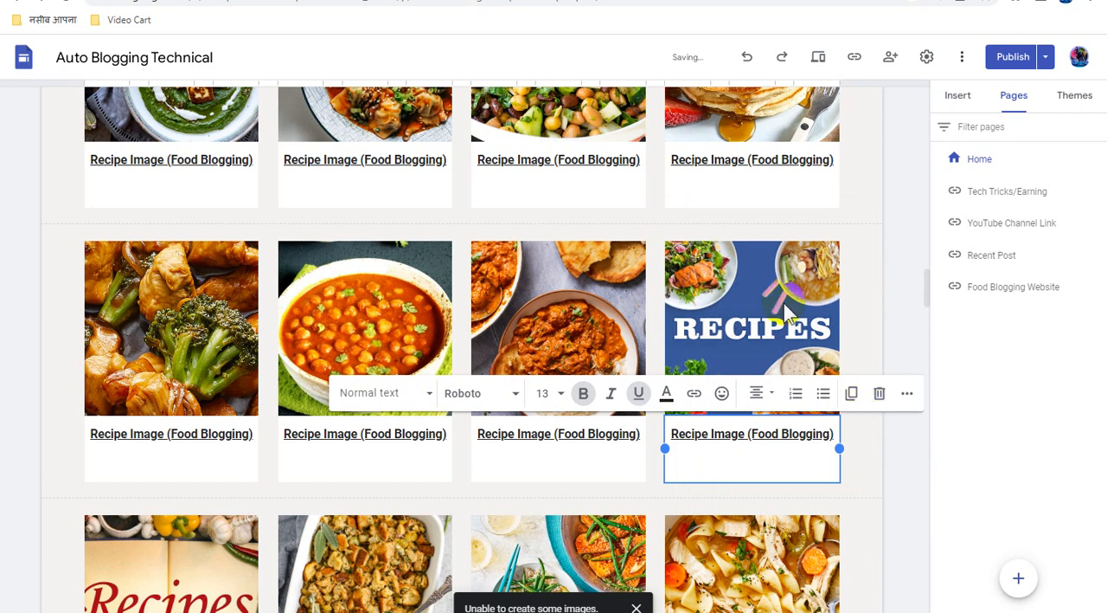
left_click(448, 441)
Attach the copied direct link to the "Recipes" open-book image in the first card of the sixth recipe row
scroll(450, 443, "down", 3)
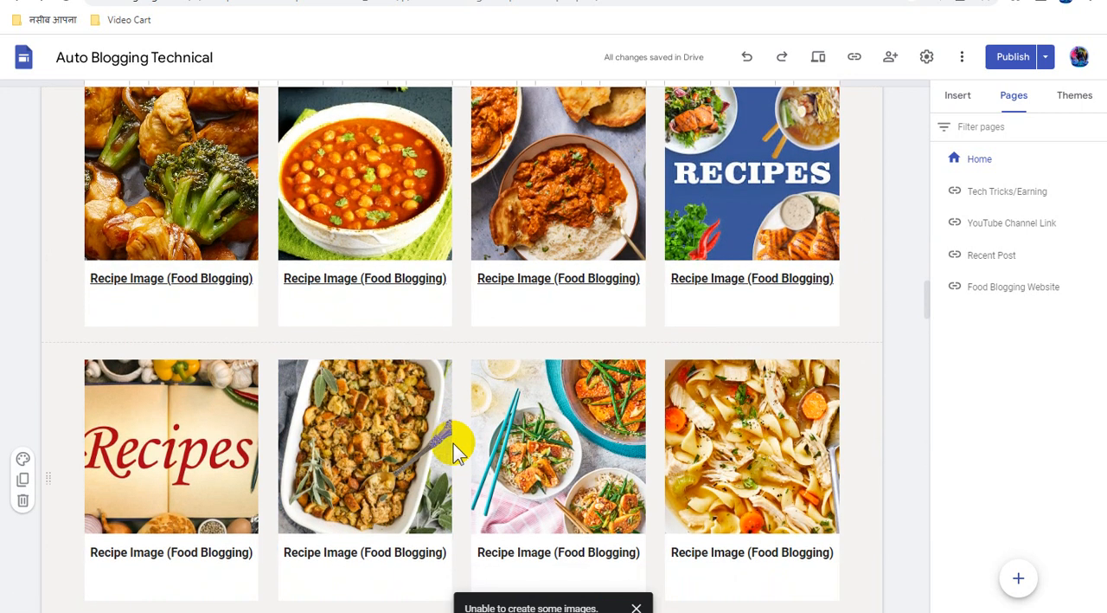
scroll(456, 445, "down", 3)
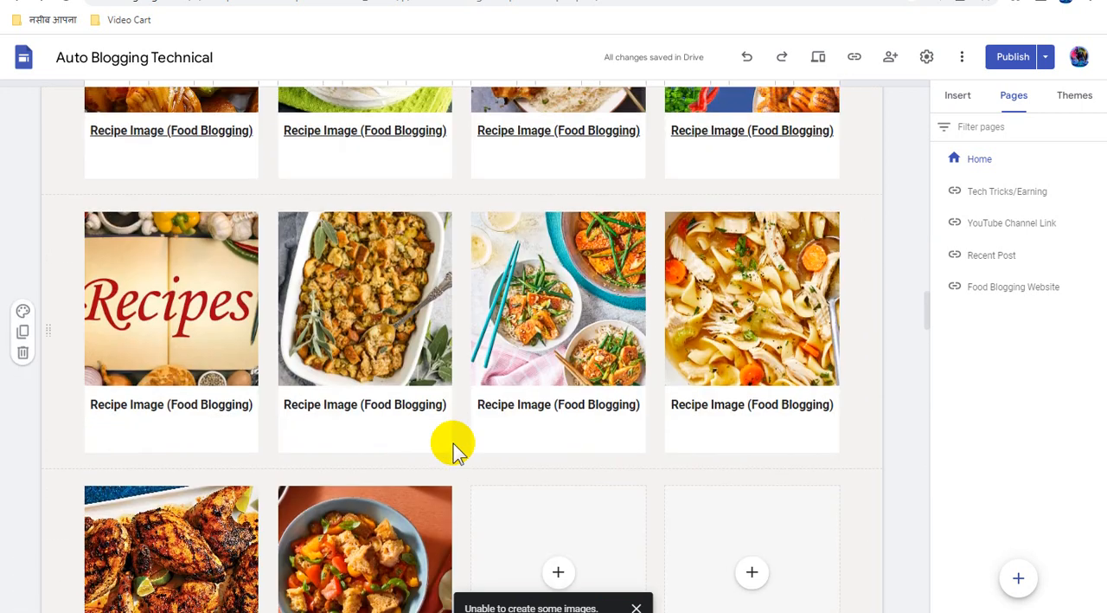
scroll(454, 443, "up", 1)
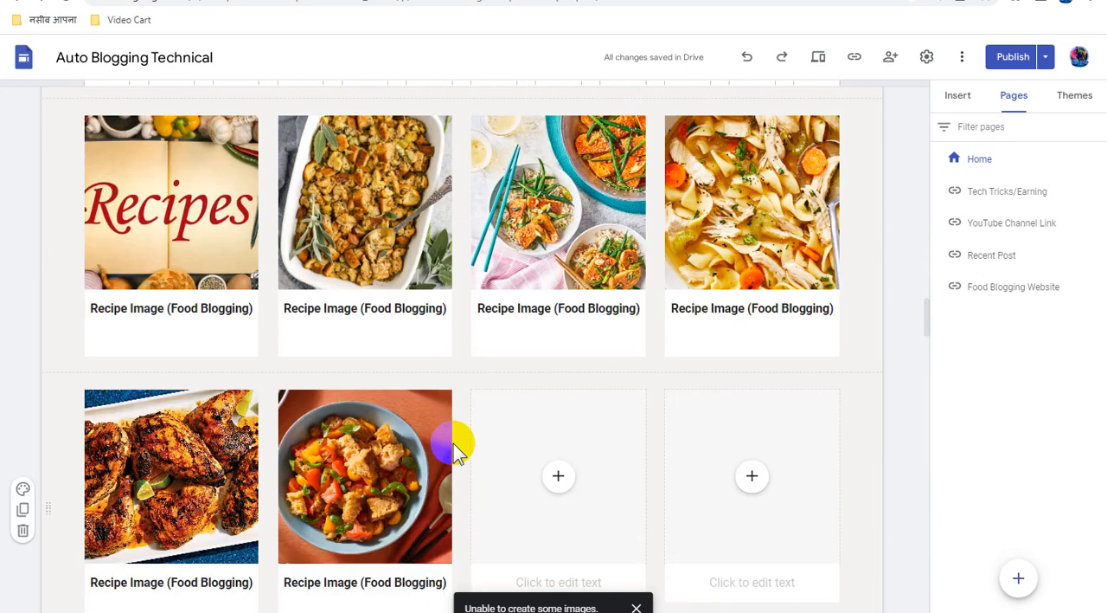
scroll(285, 397, "up", 1)
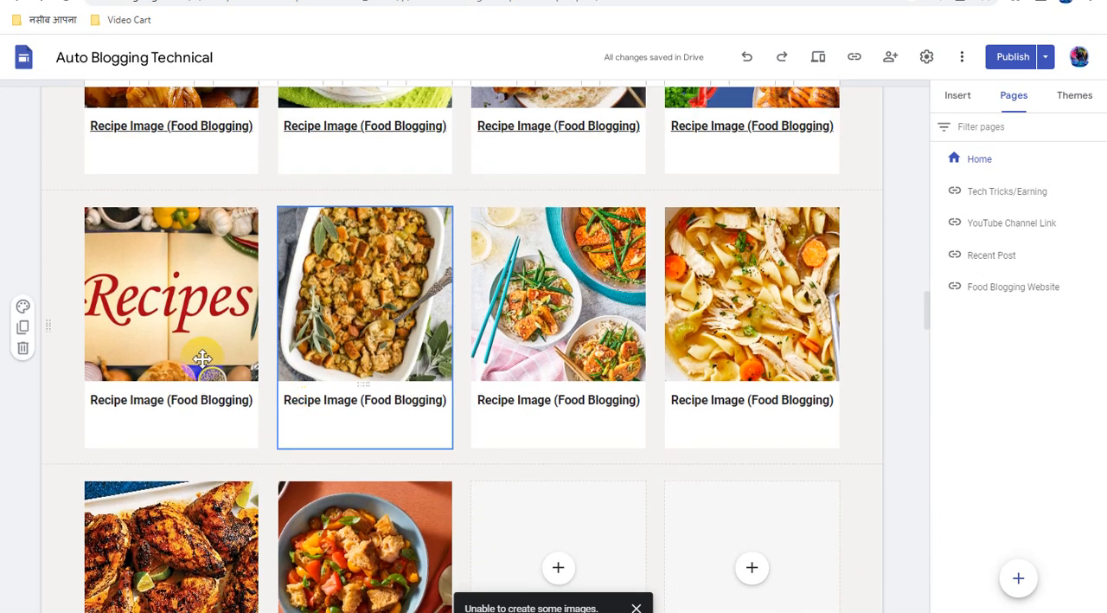
left_click(182, 316)
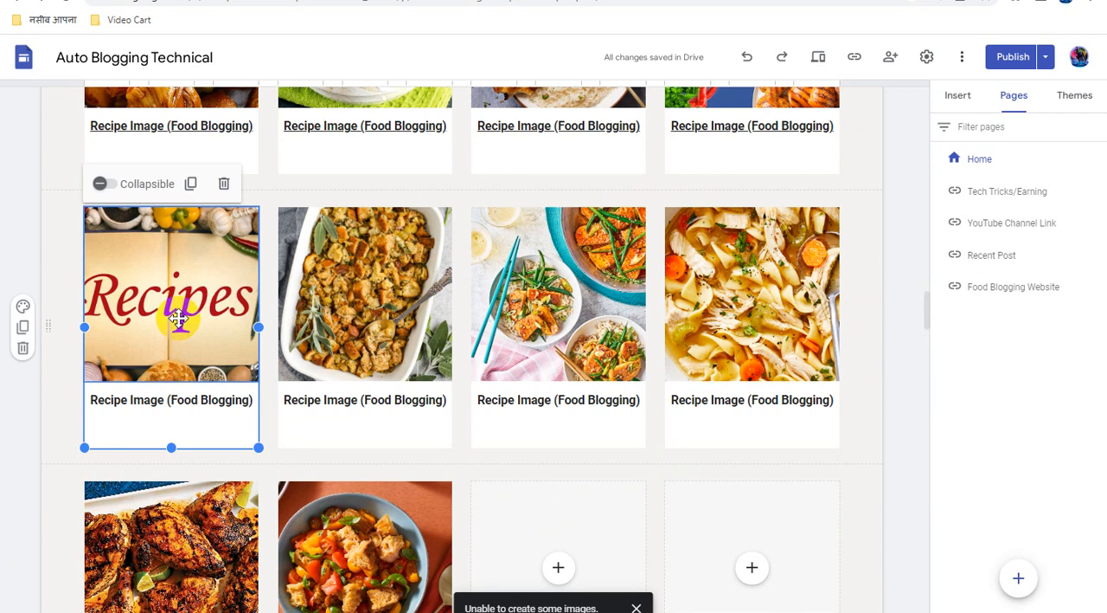
left_click(178, 318)
left_click(163, 183)
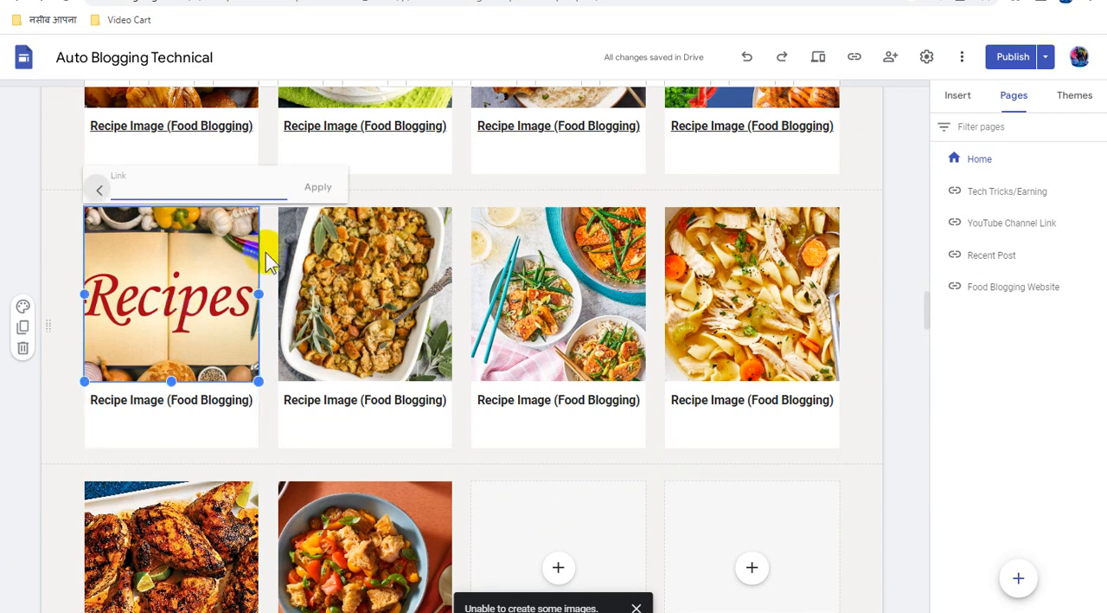
left_click(250, 182)
key("ctrl+v")
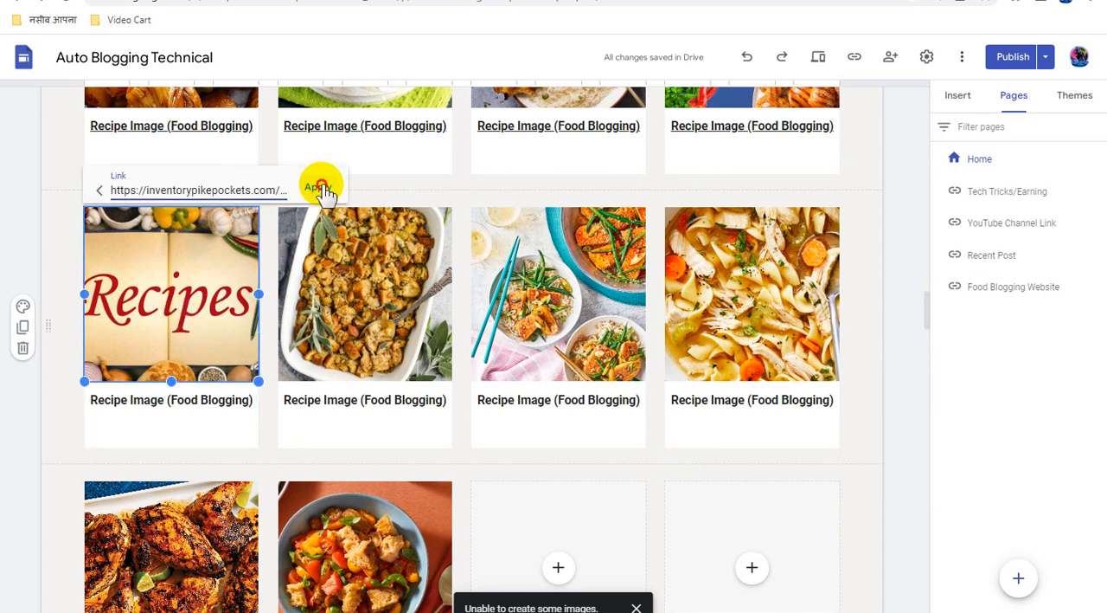
left_click(317, 187)
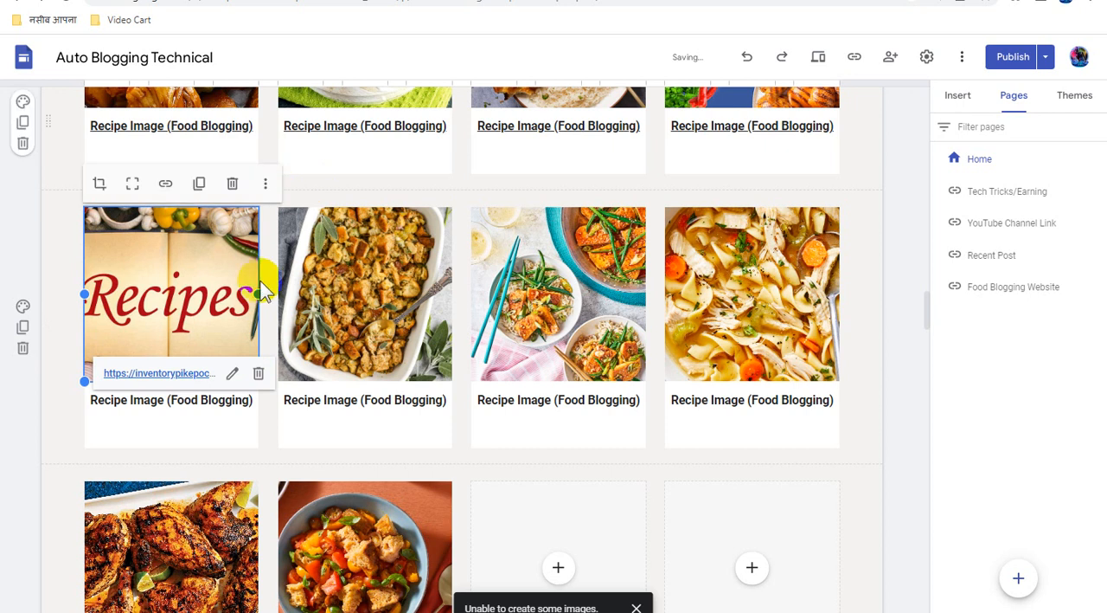
Link the "Recipe Image (Food Blogging)" caption under the "Recipes" open-book image to the copied direct link
triple_click(194, 400)
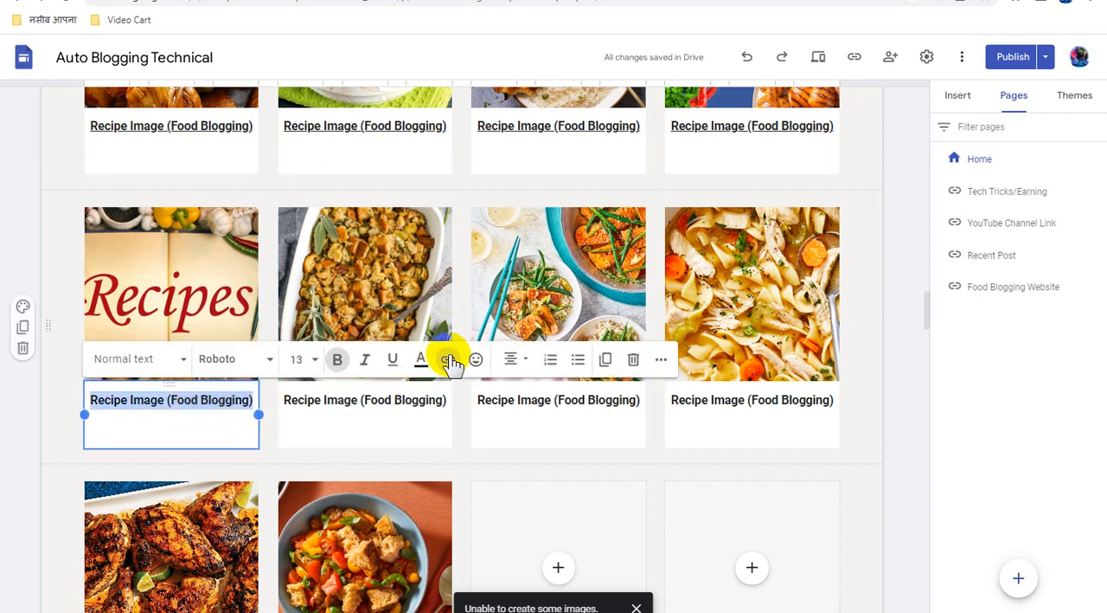
left_click(448, 359)
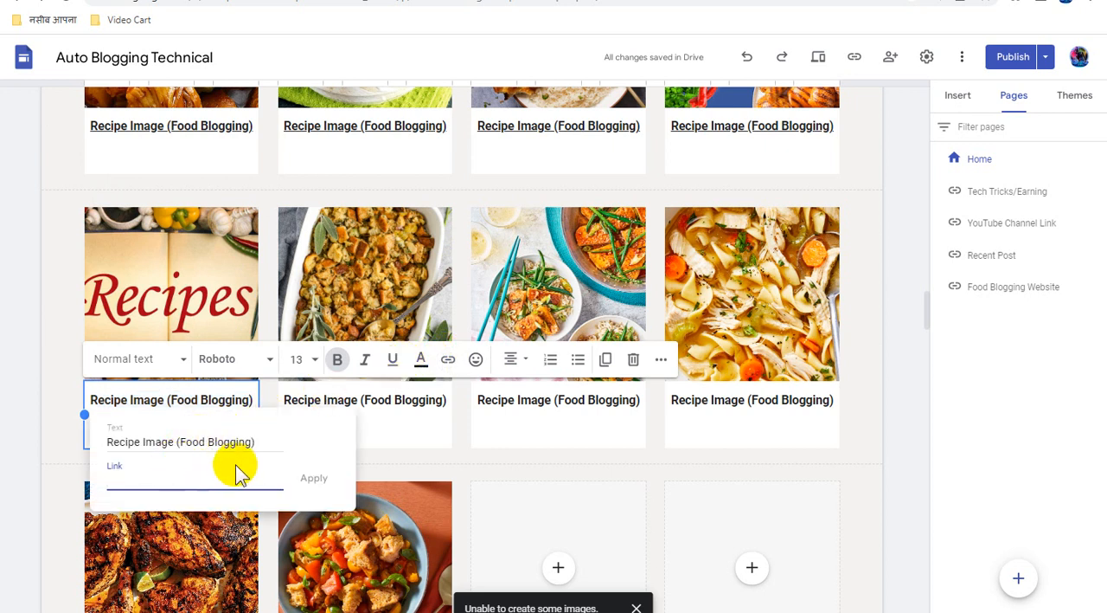
left_click(316, 482)
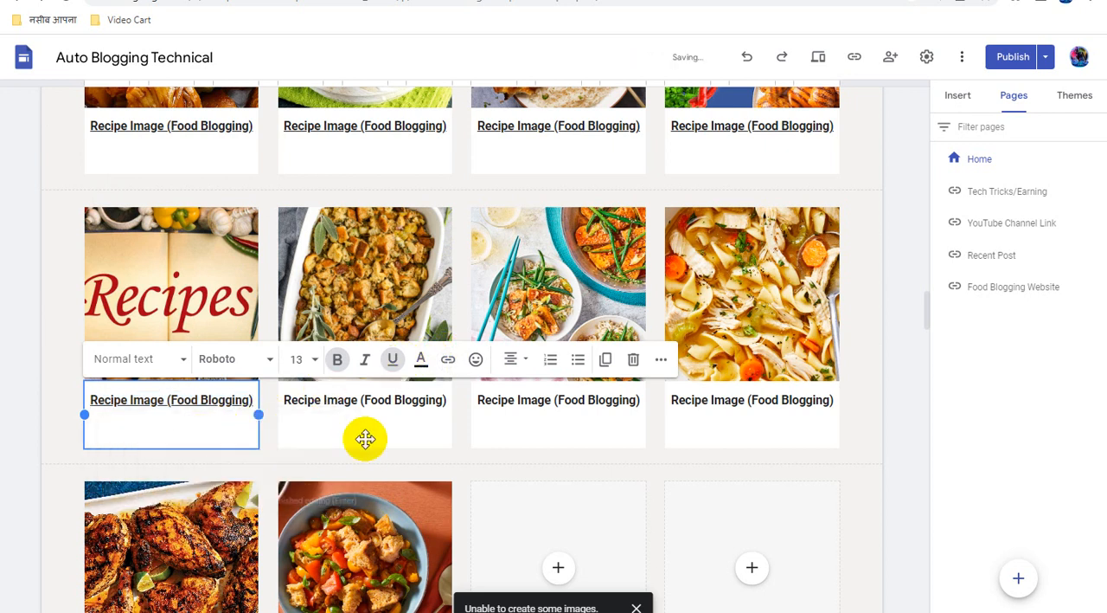
Attach the copied direct link to the baked stuffing dish image in the second card of the sixth recipe row
left_click(362, 276)
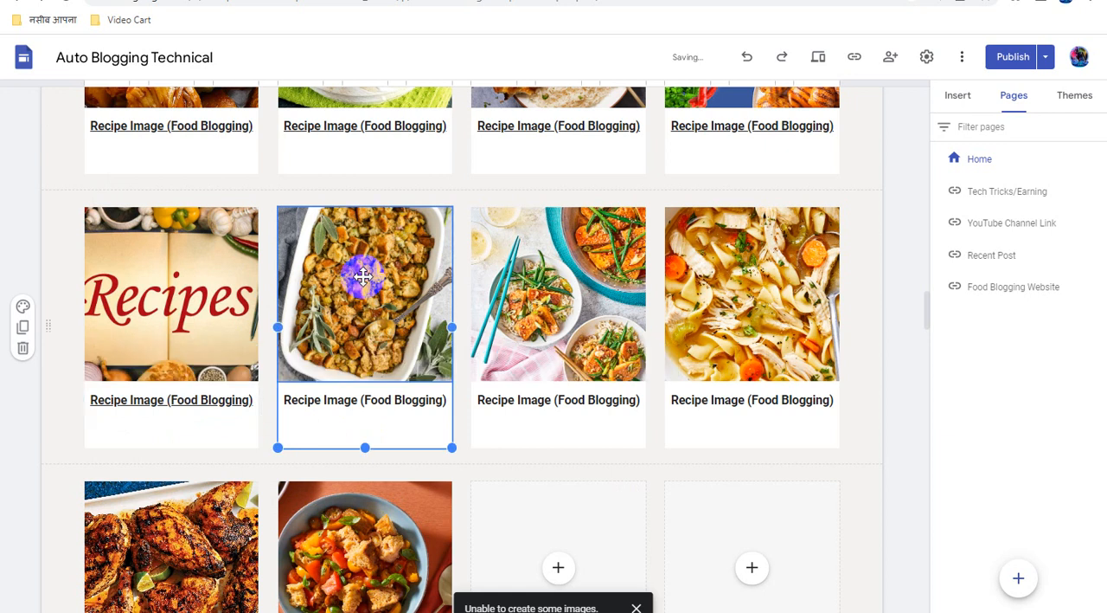
left_click(362, 275)
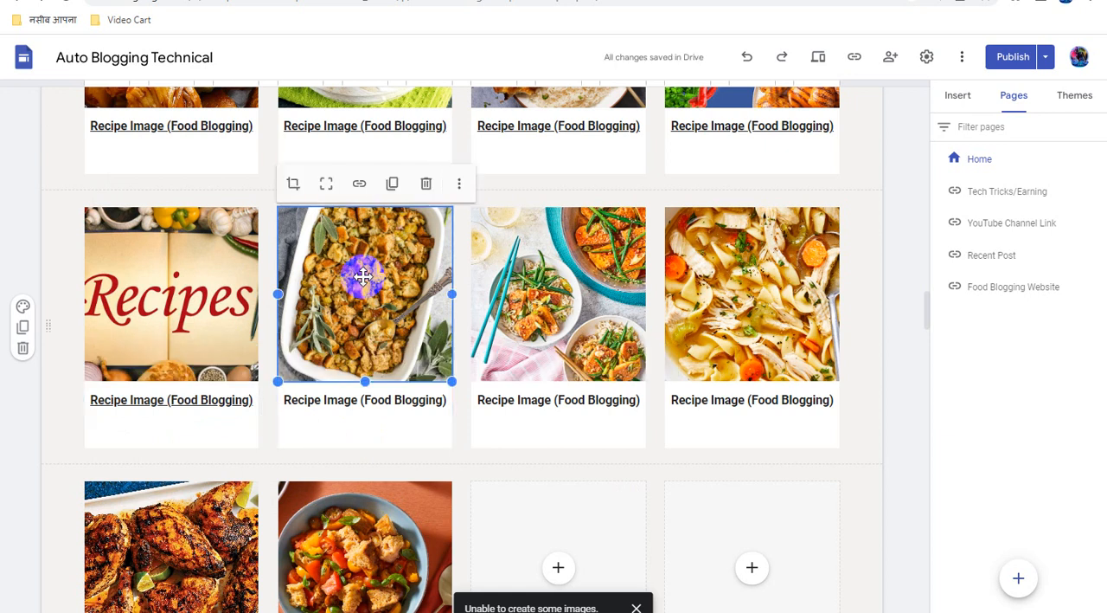
left_click(360, 185)
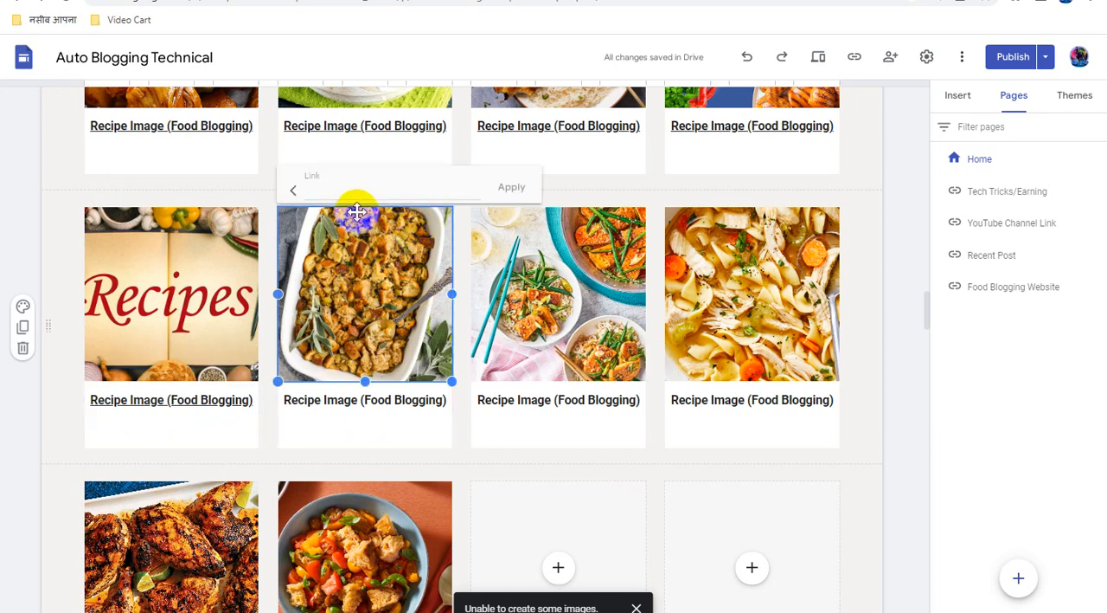
key("ctrl+v")
left_click(511, 187)
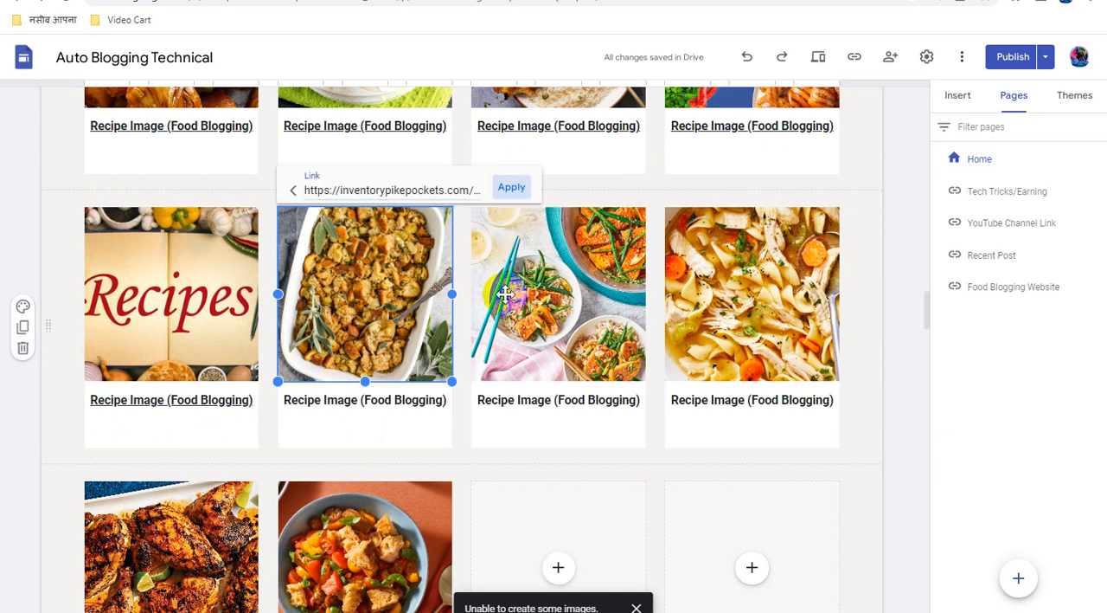
Link the "Recipe Image (Food Blogging)" caption under the baked stuffing dish image to the copied direct link
triple_click(406, 403)
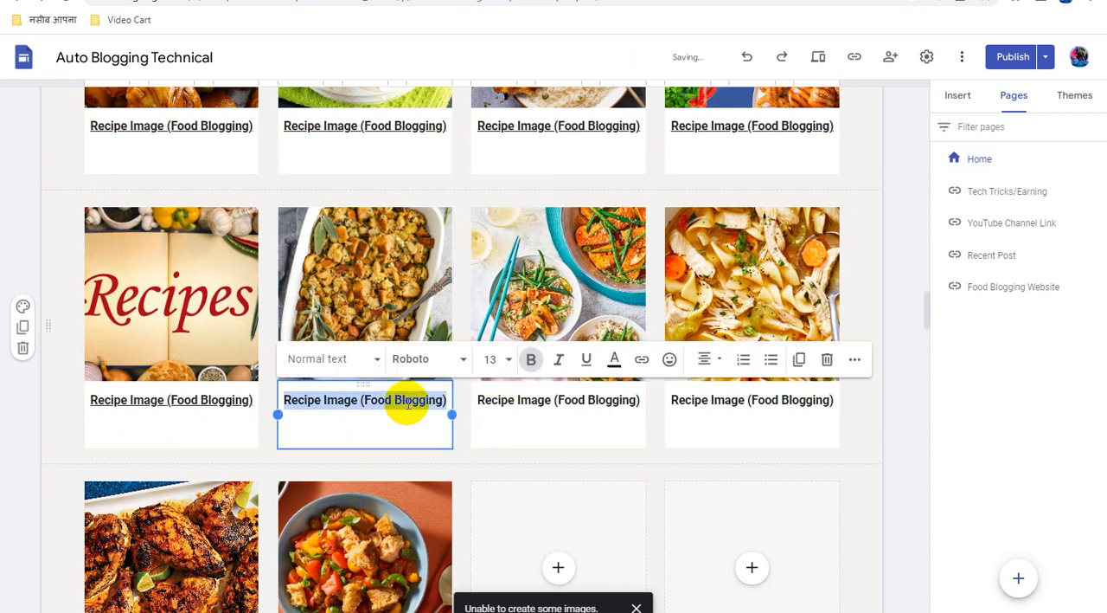
left_click(641, 361)
key("ctrl+v")
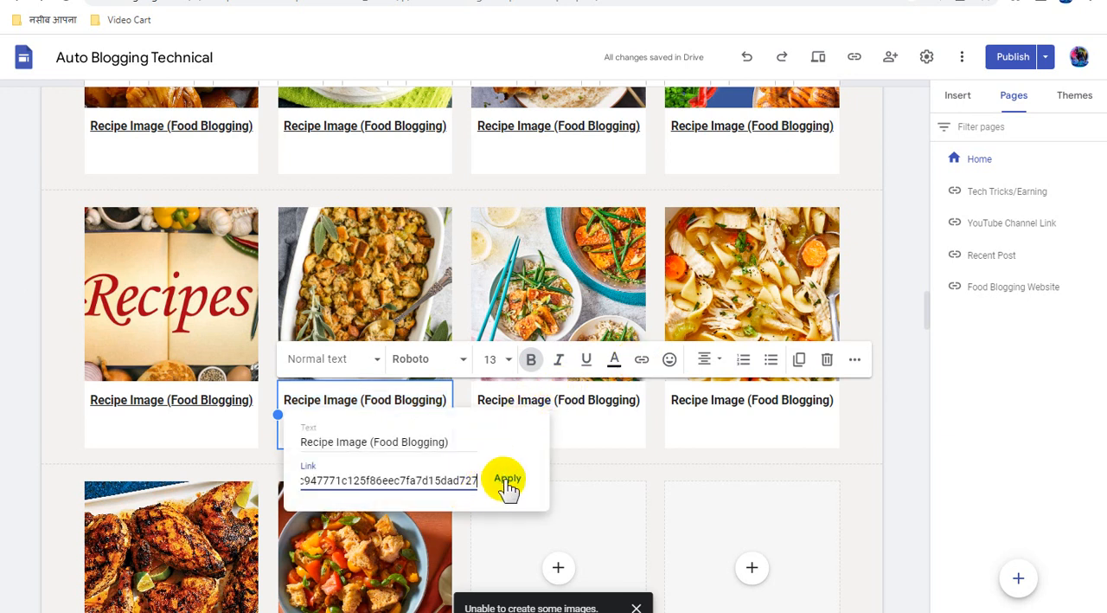
left_click(510, 478)
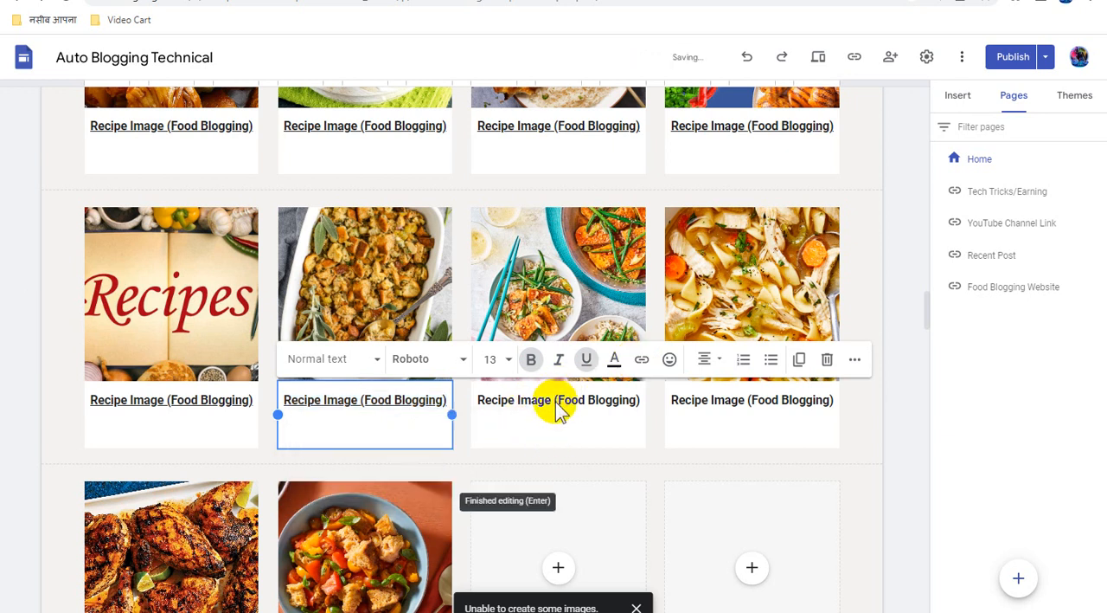
Attach the copied direct link to the rice bowls with chopsticks image in the third card of the sixth recipe row
left_click(543, 260)
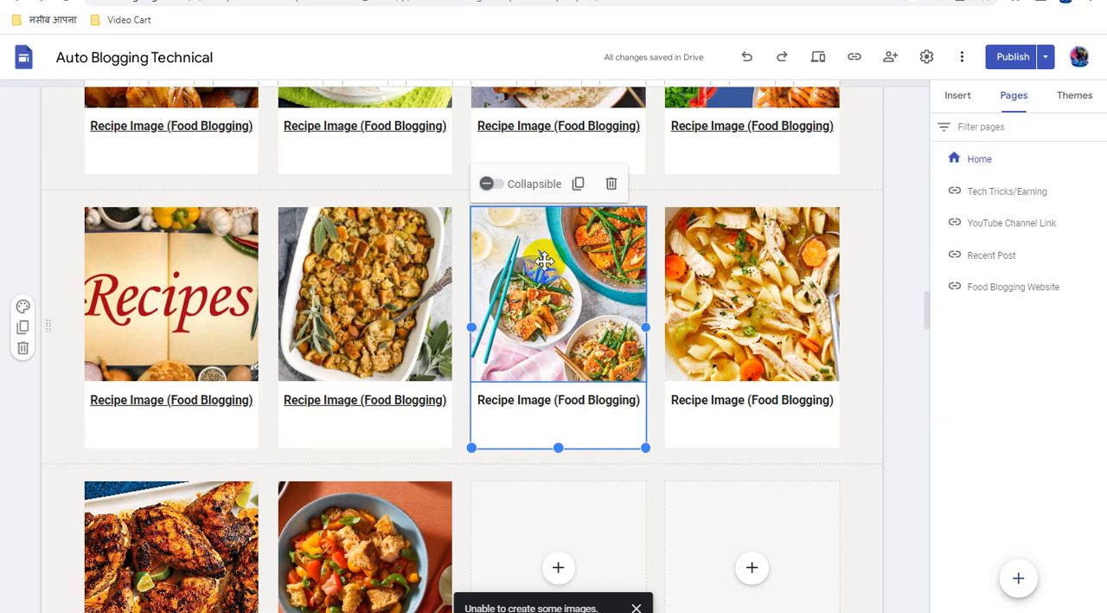
left_click(544, 259)
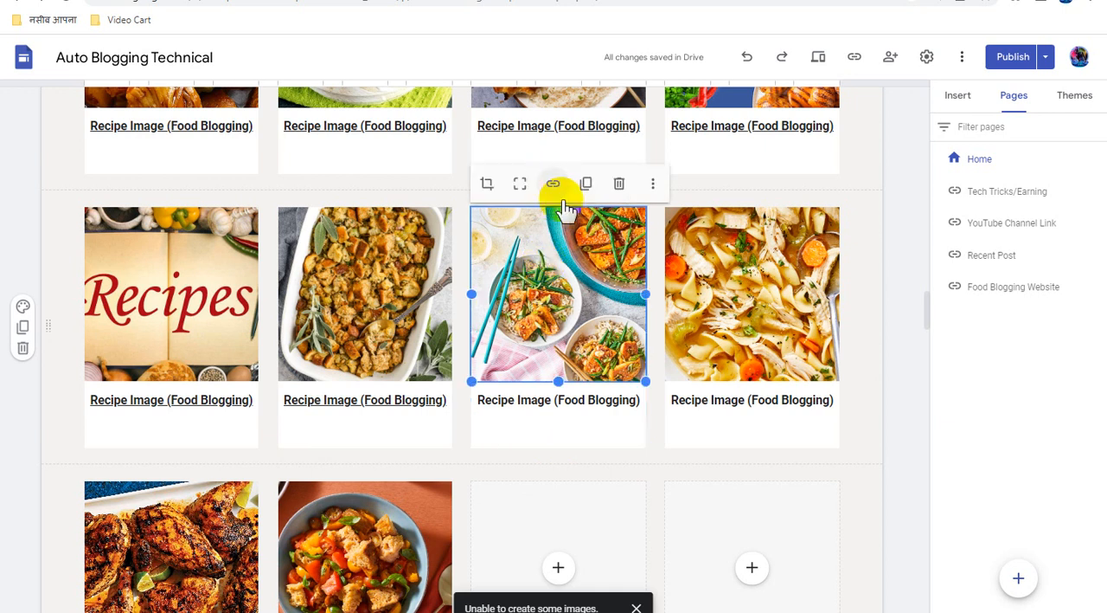
left_click(556, 188)
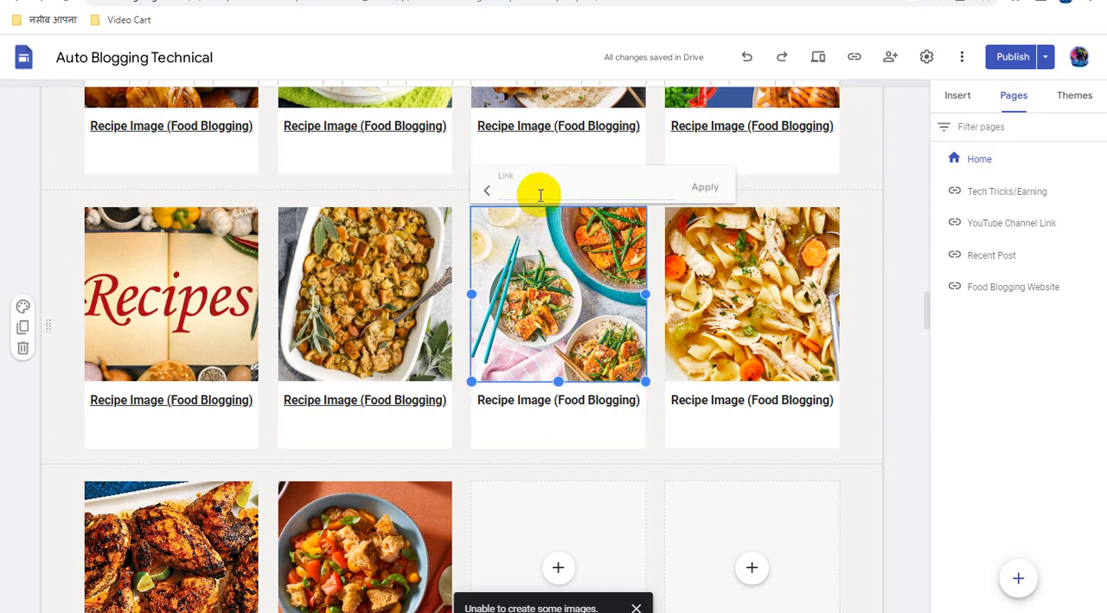
type("https://inventorypikepockets.com/")
left_click(705, 187)
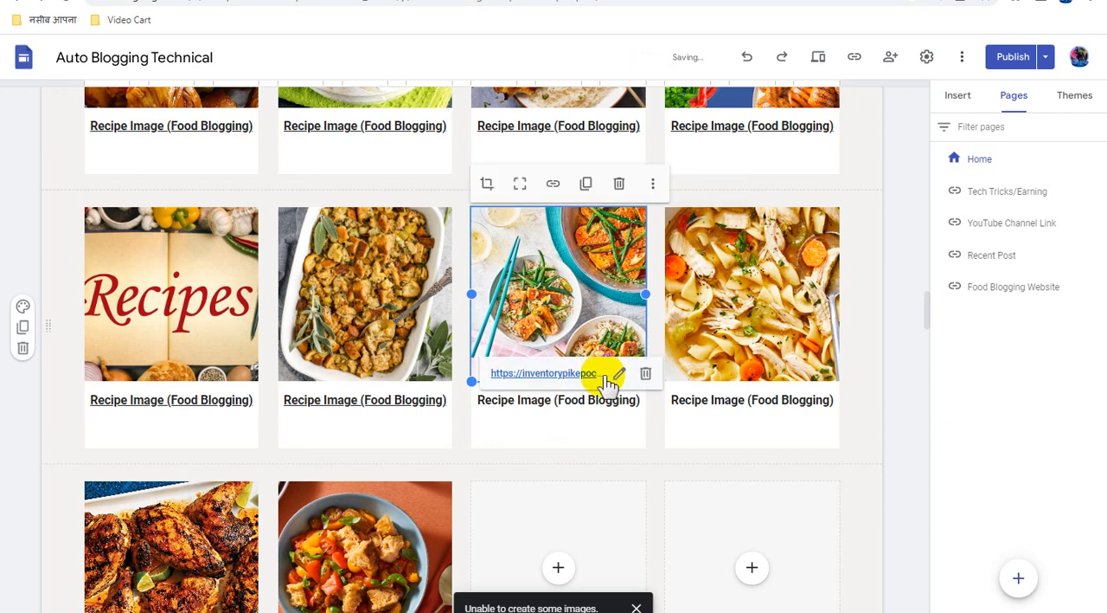
Link the "Recipe Image (Food Blogging)" caption under the rice bowls with chopsticks image to the copied direct link
triple_click(571, 399)
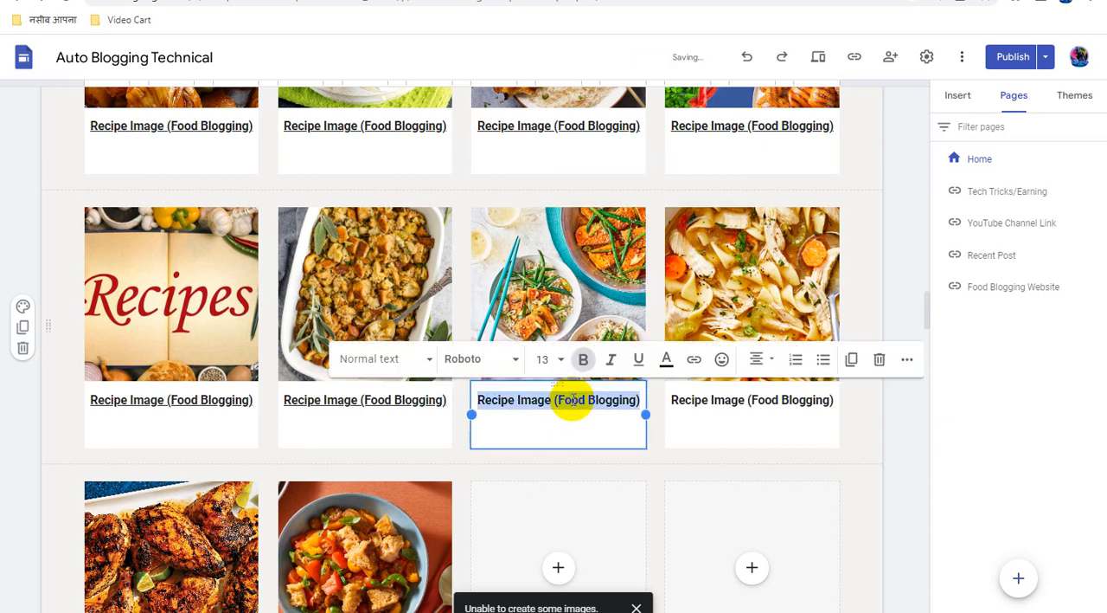
left_click(694, 359)
key("ctrl+v")
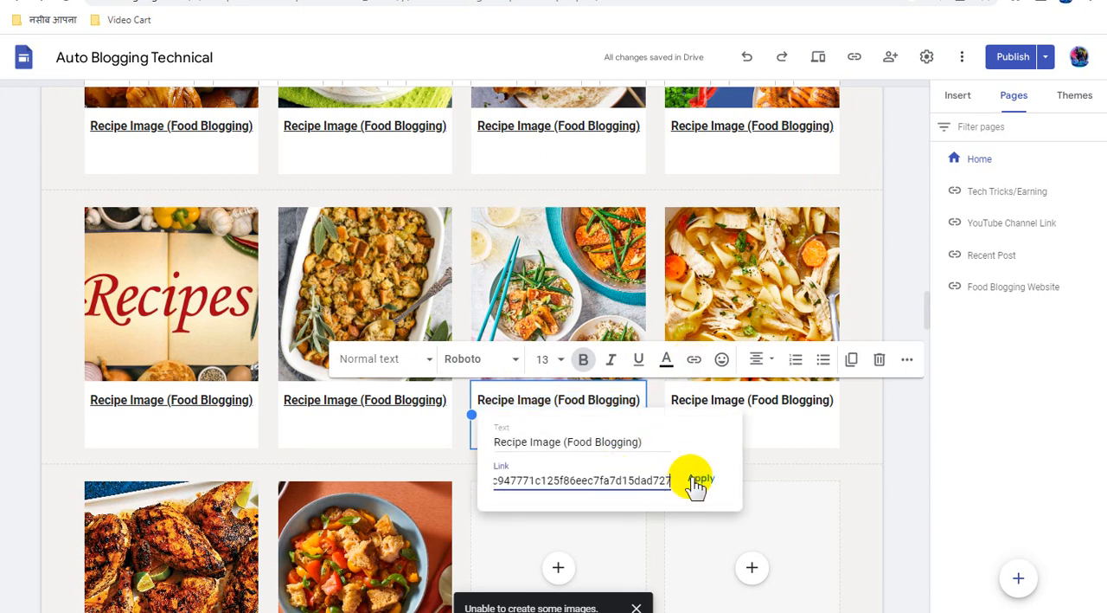
left_click(697, 482)
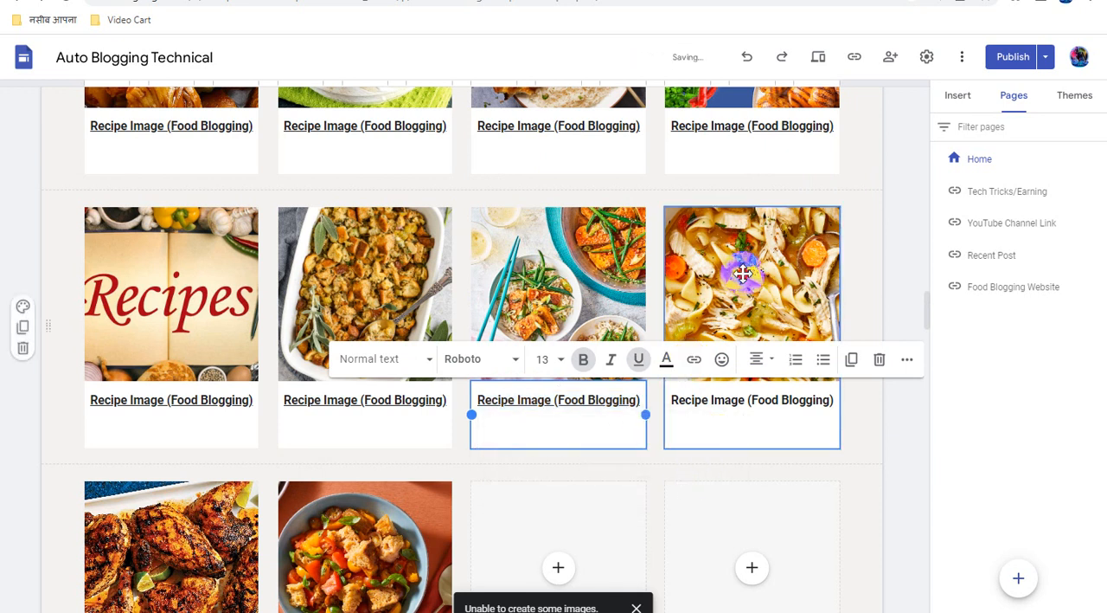
Attach the copied direct link to the noodle soup image in the fourth card of the sixth recipe row
mouse_move(743, 273)
left_mouse_down()
mouse_move(749, 281)
mouse_move(742, 270)
left_mouse_up()
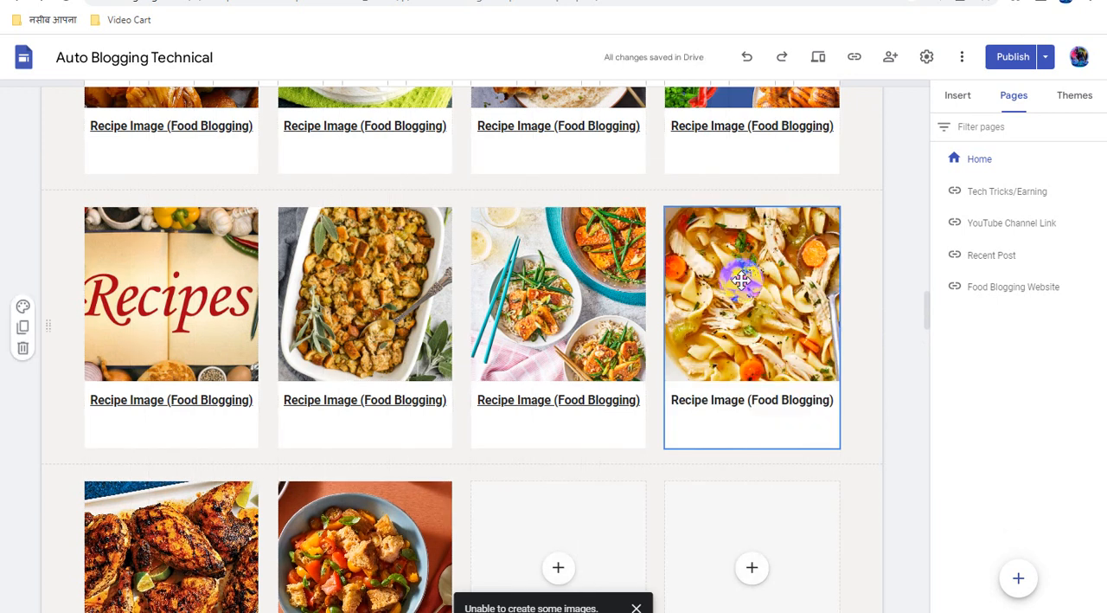
left_click(742, 278)
left_click(741, 279)
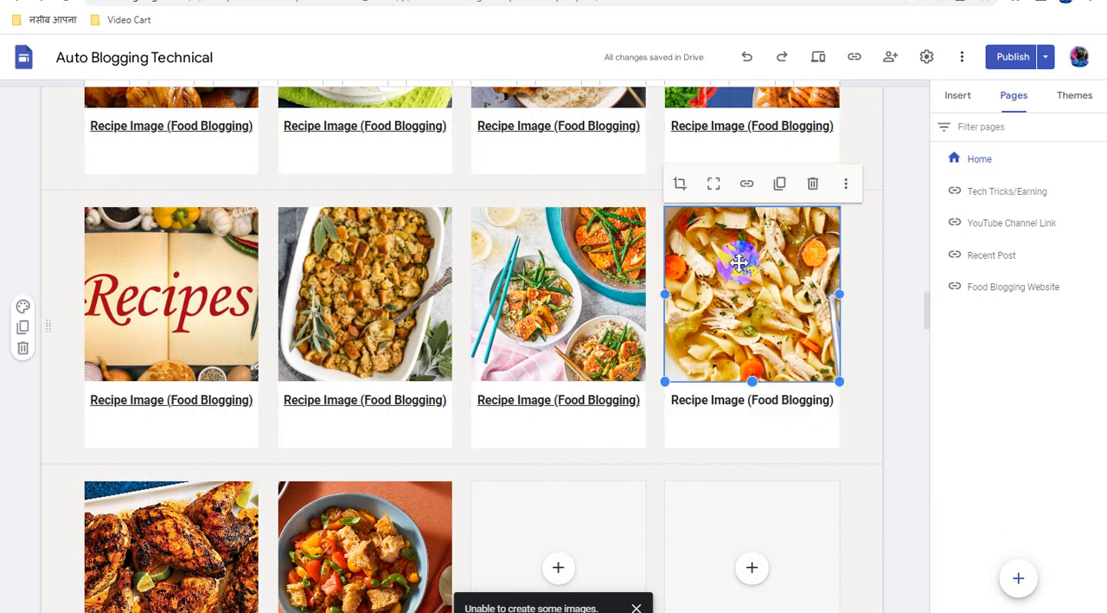
left_click(747, 186)
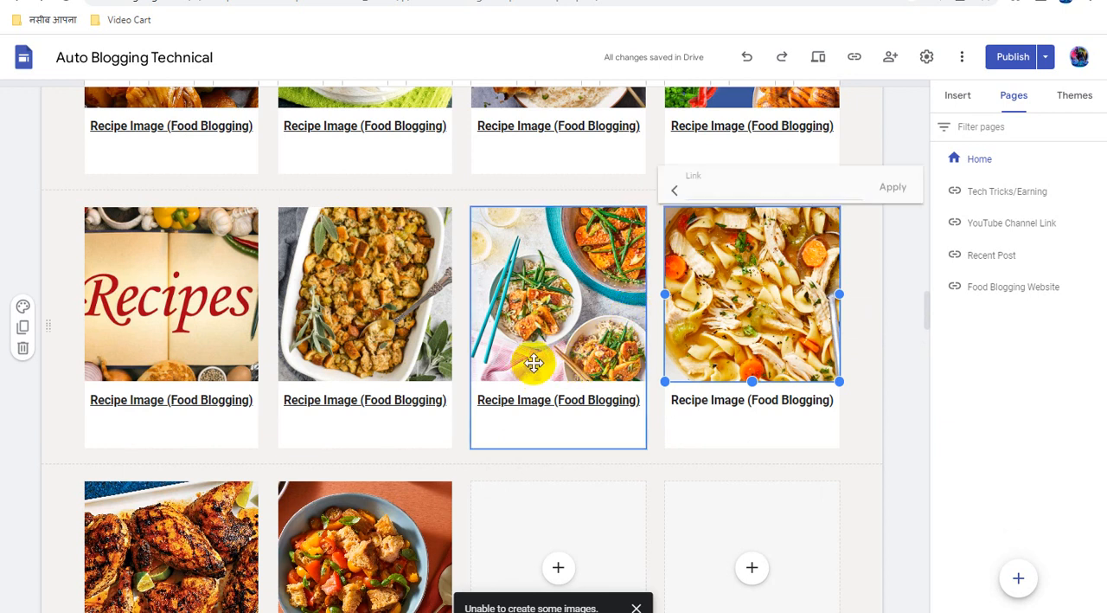
left_click(718, 192)
key("ctrl+v")
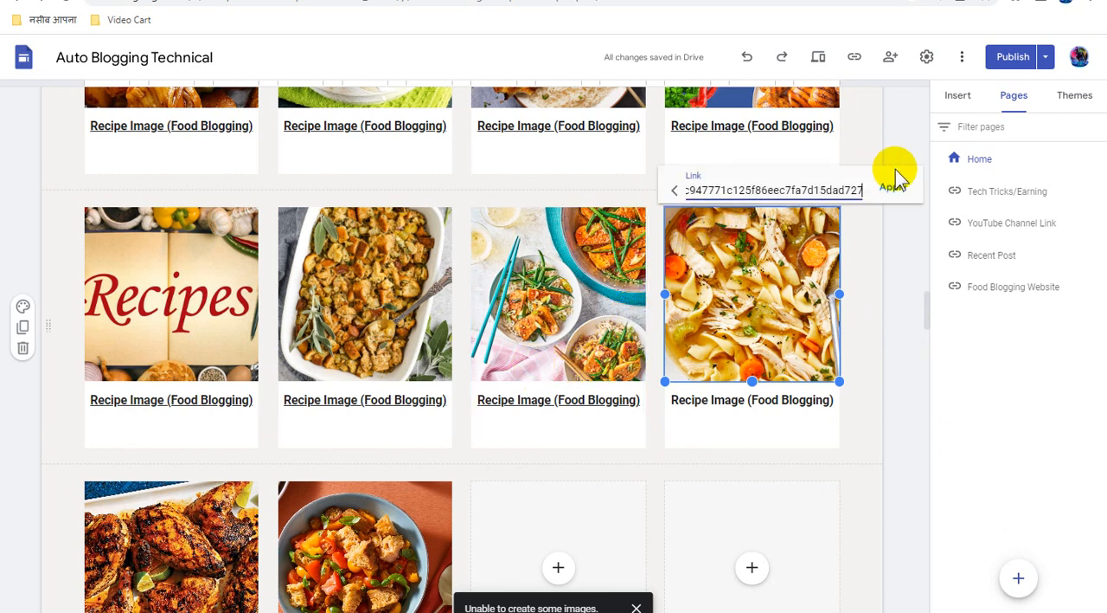
left_click(900, 189)
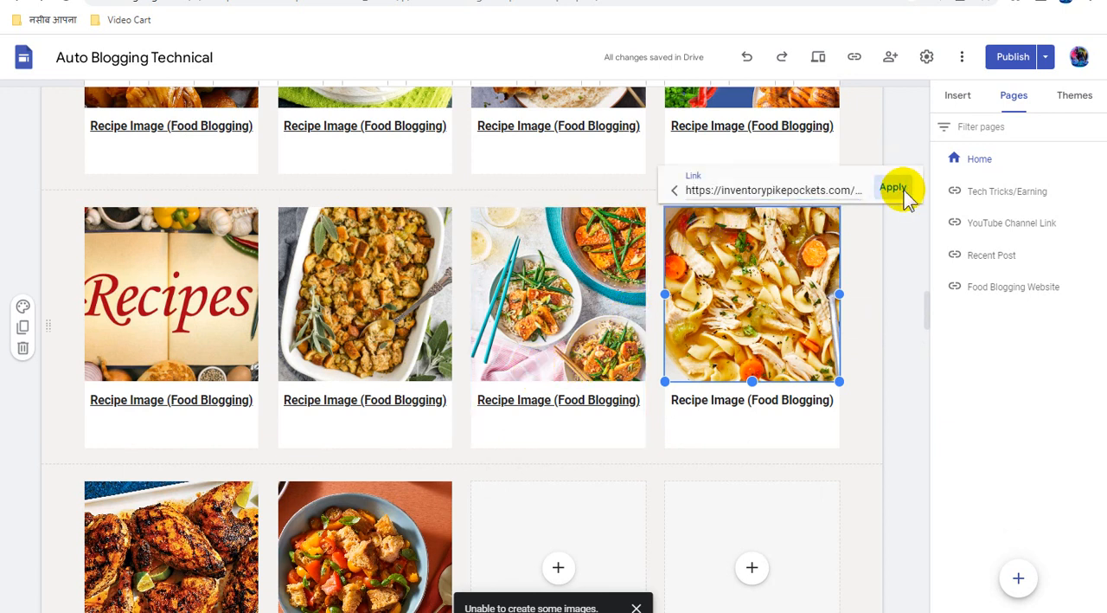
Link the "Recipe Image (Food Blogging)" caption under the noodle soup image to the copied direct link
triple_click(770, 399)
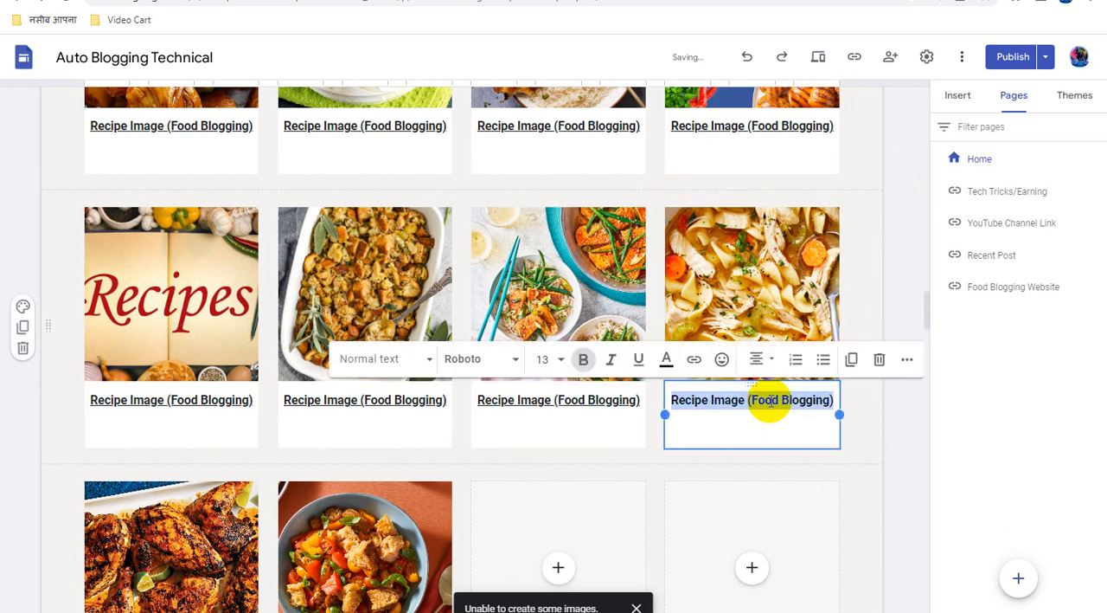
left_click(695, 360)
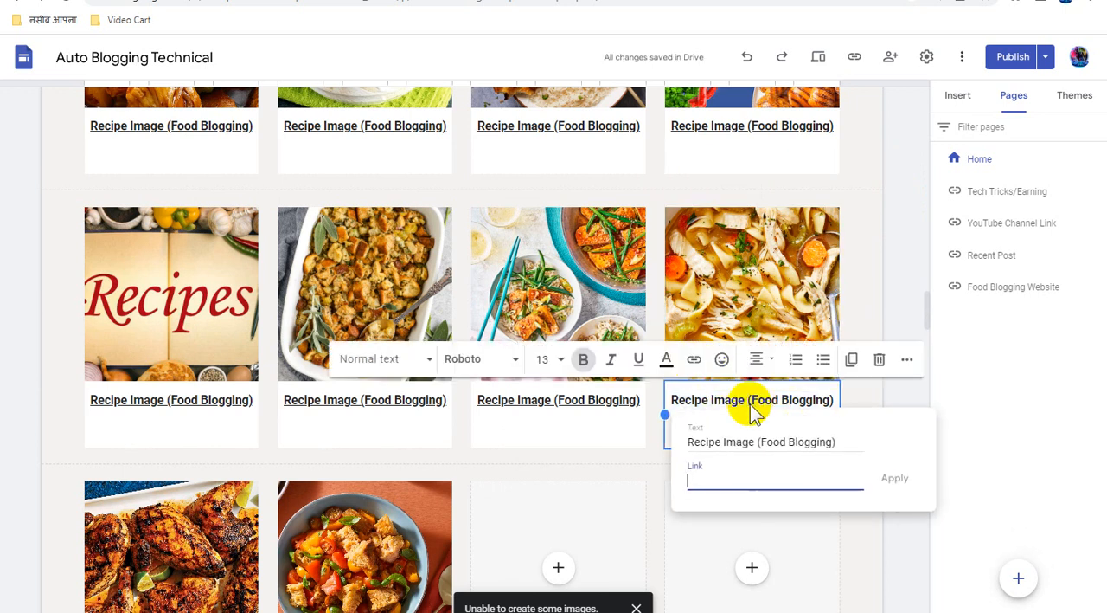
key("ctrl+v")
left_click(896, 481)
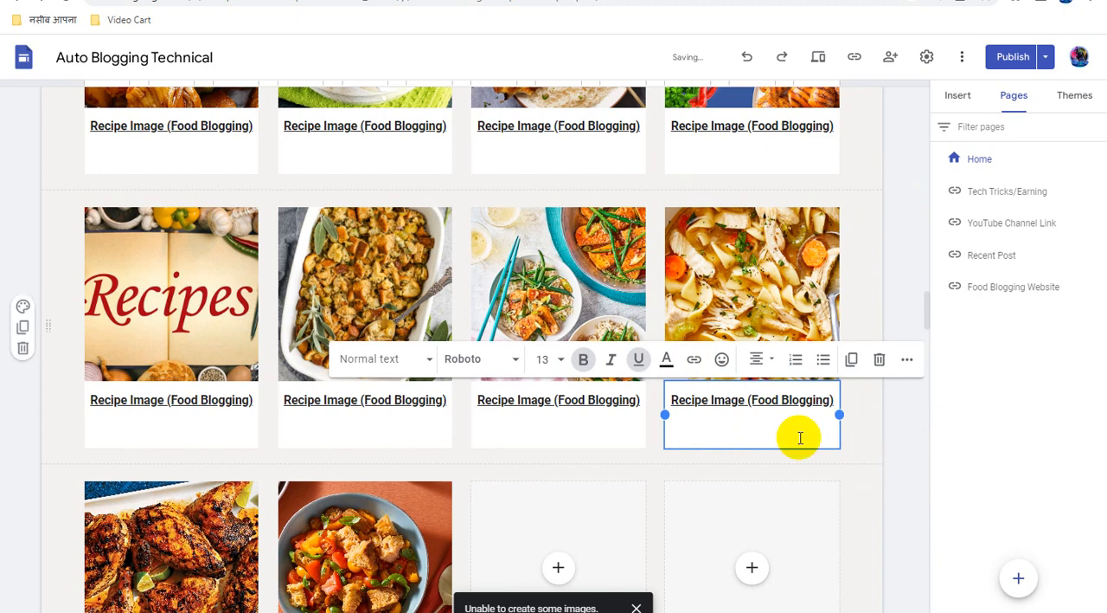
Attach the copied direct link to the grilled chicken image in the first card of the seventh recipe row
scroll(778, 445, "down", 3)
scroll(783, 442, "down", 4)
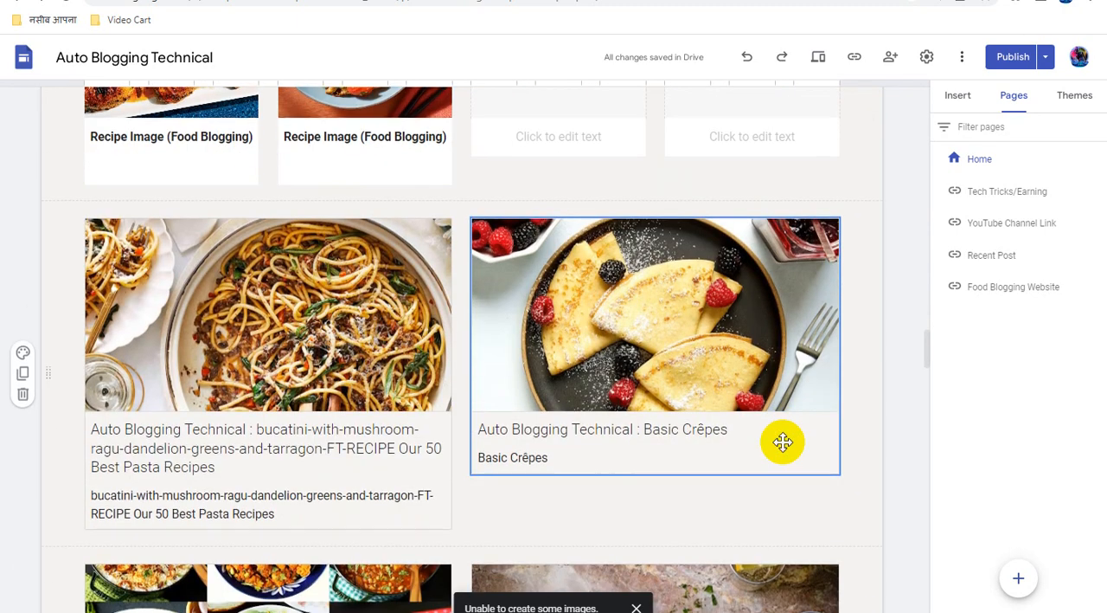
scroll(783, 442, "up", 3)
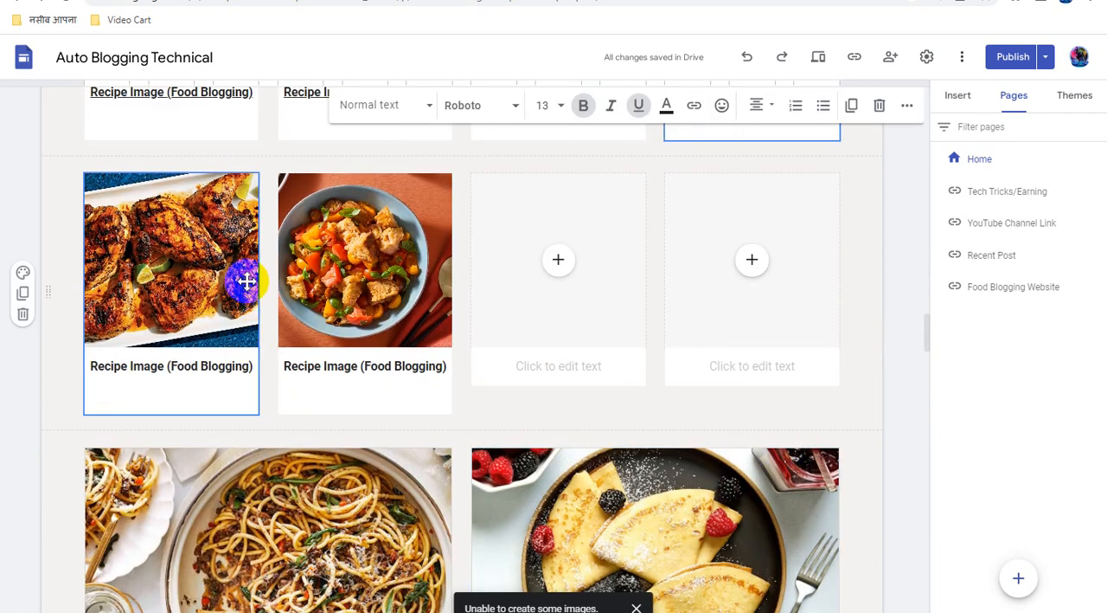
left_click(198, 262)
mouse_move(198, 262)
left_mouse_down()
mouse_move(199, 271)
mouse_move(199, 262)
left_mouse_up()
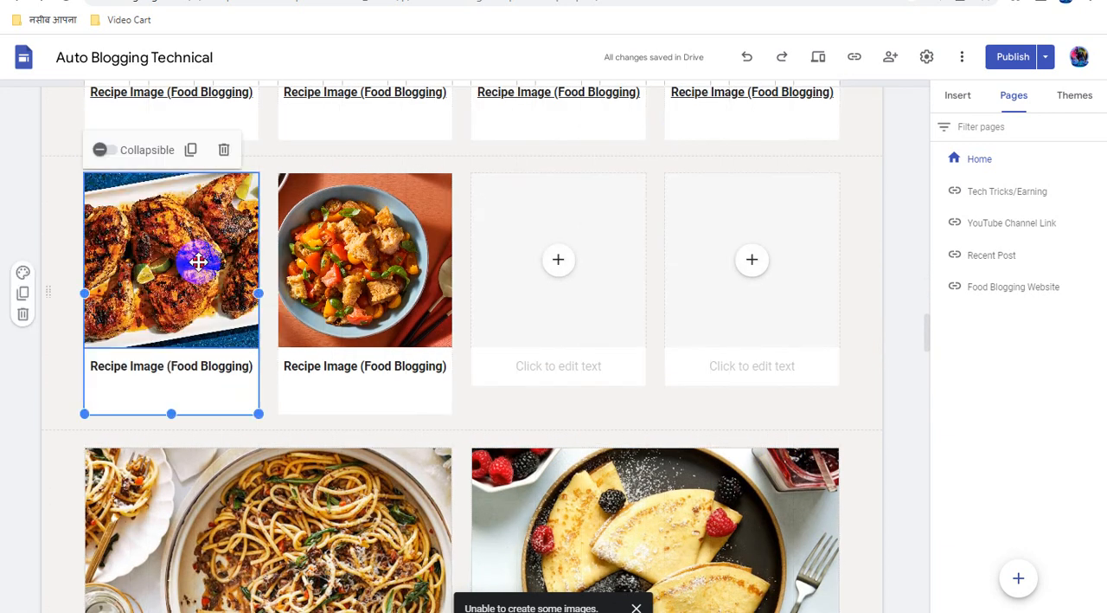
left_click(199, 262)
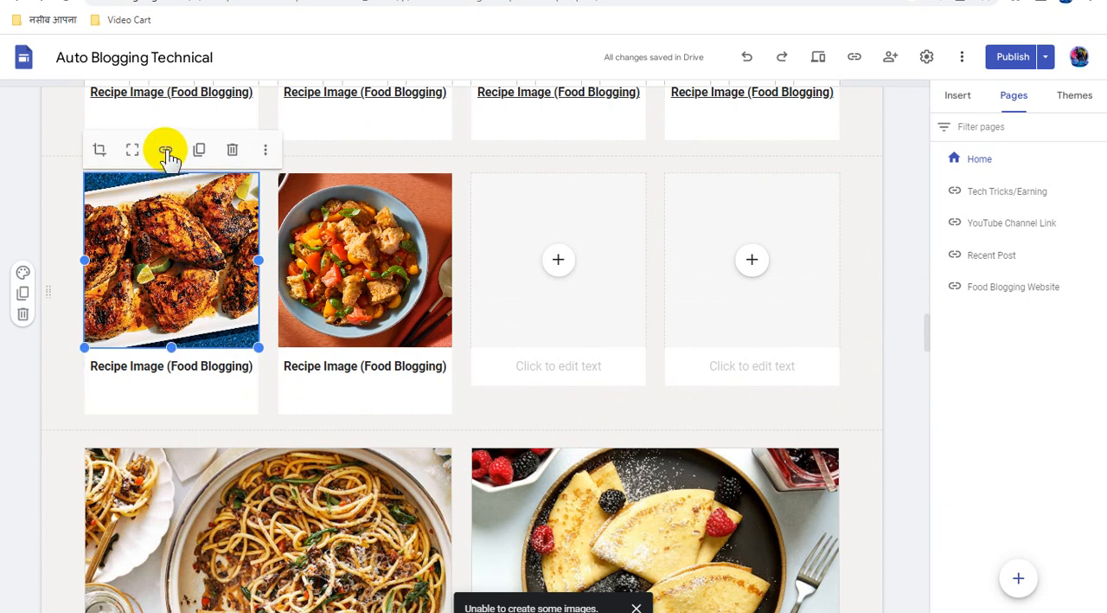
left_click(165, 150)
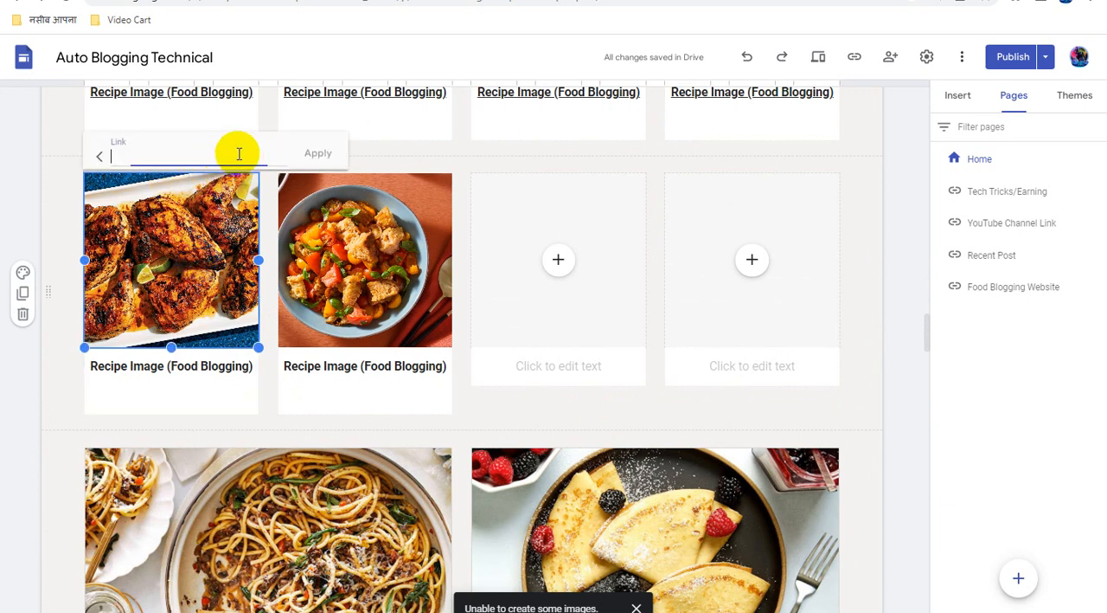
key("ctrl+v")
left_click(318, 155)
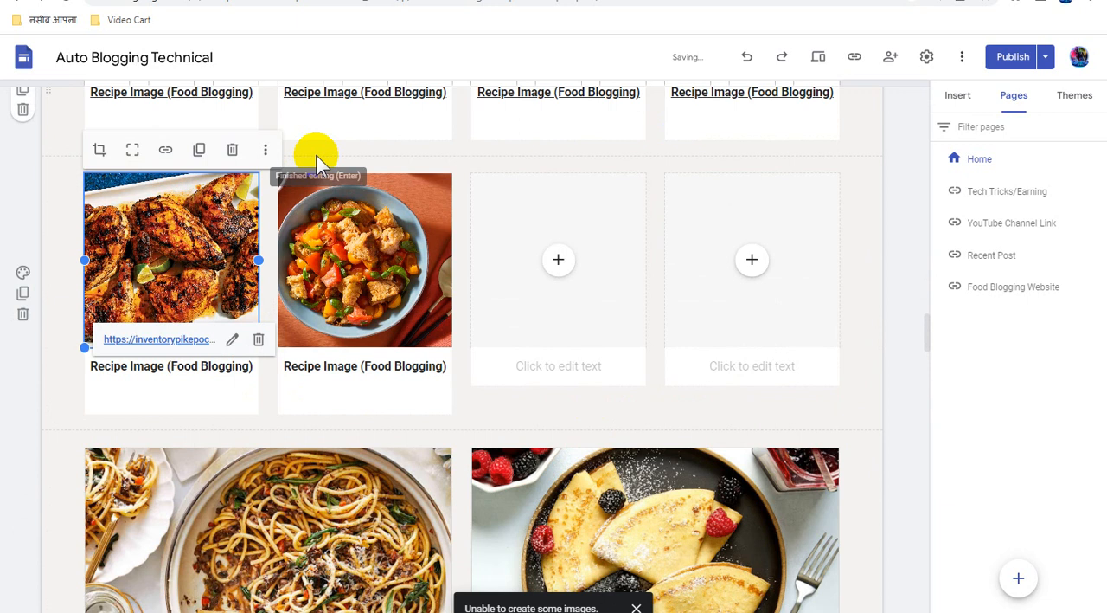
Link the "Recipe Image (Food Blogging)" caption under the grilled chicken image to the copied direct link
triple_click(216, 370)
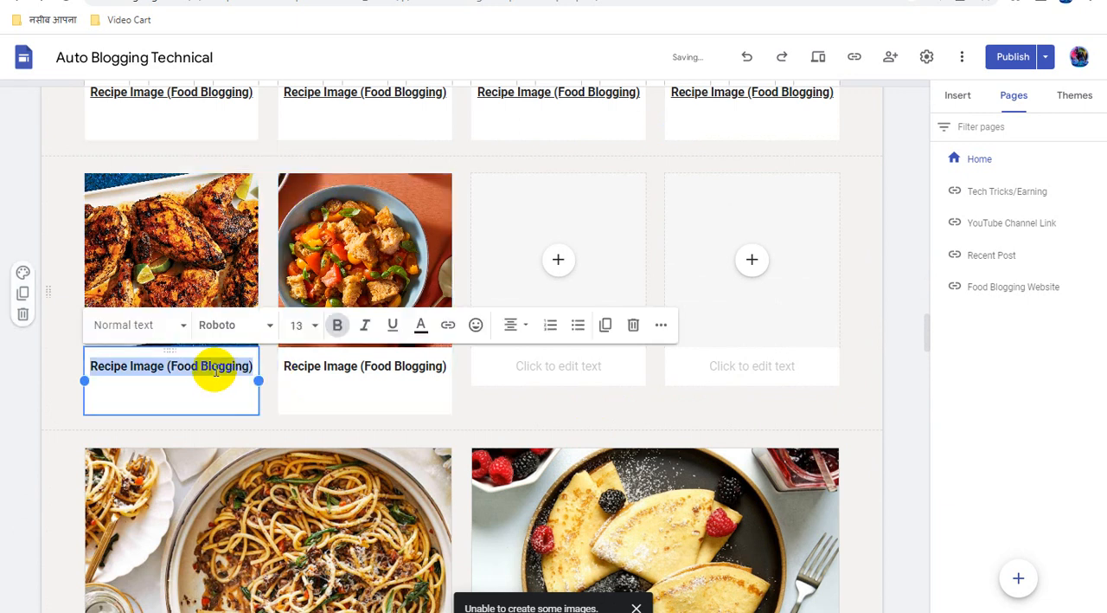
left_click(448, 325)
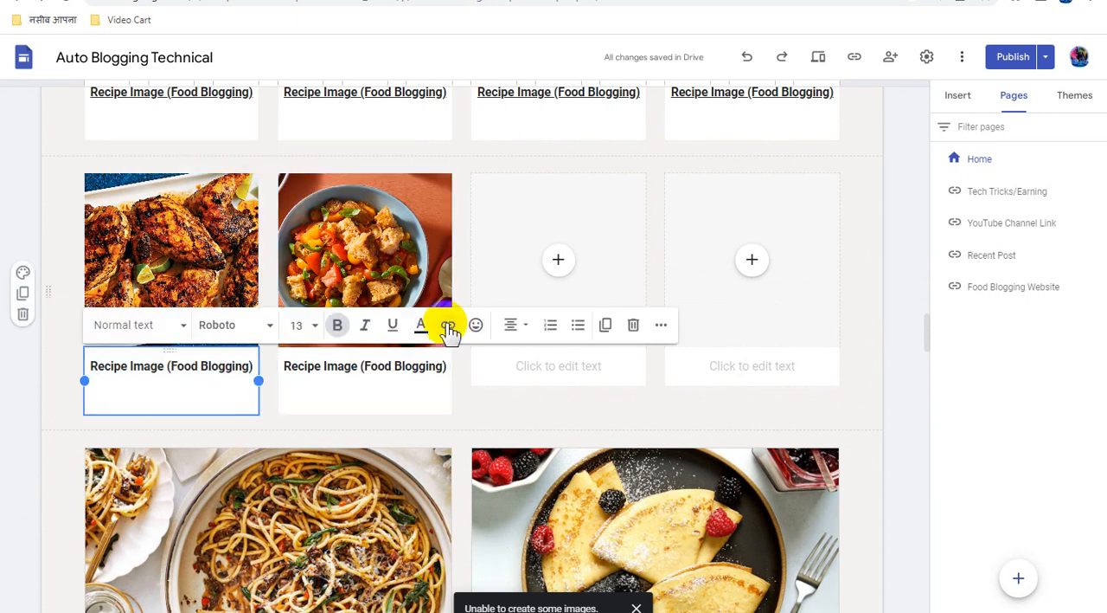
key("ctrl+v")
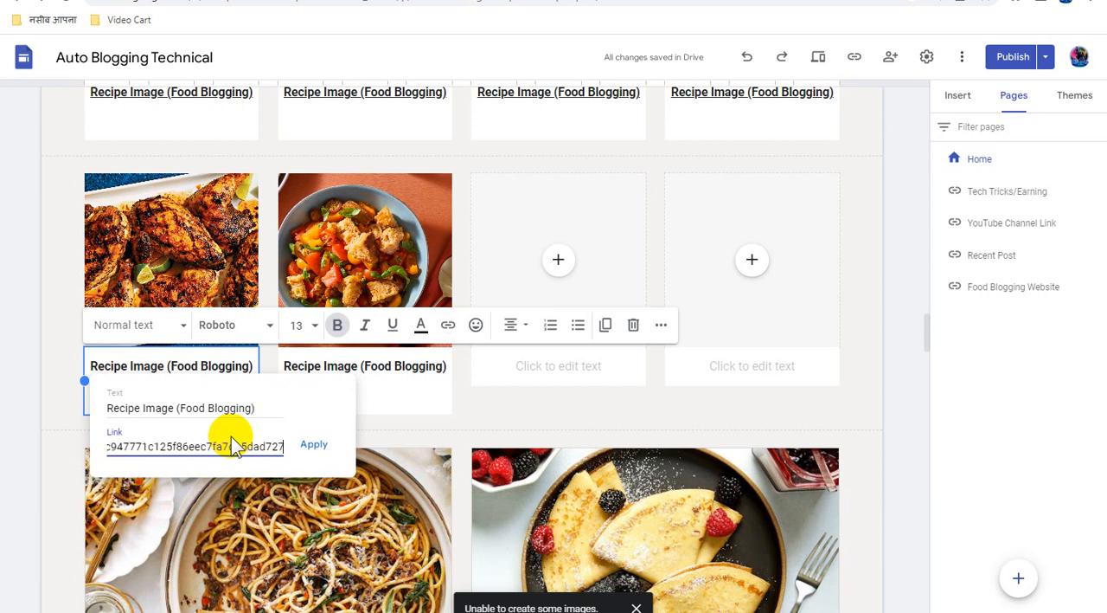
left_click(315, 444)
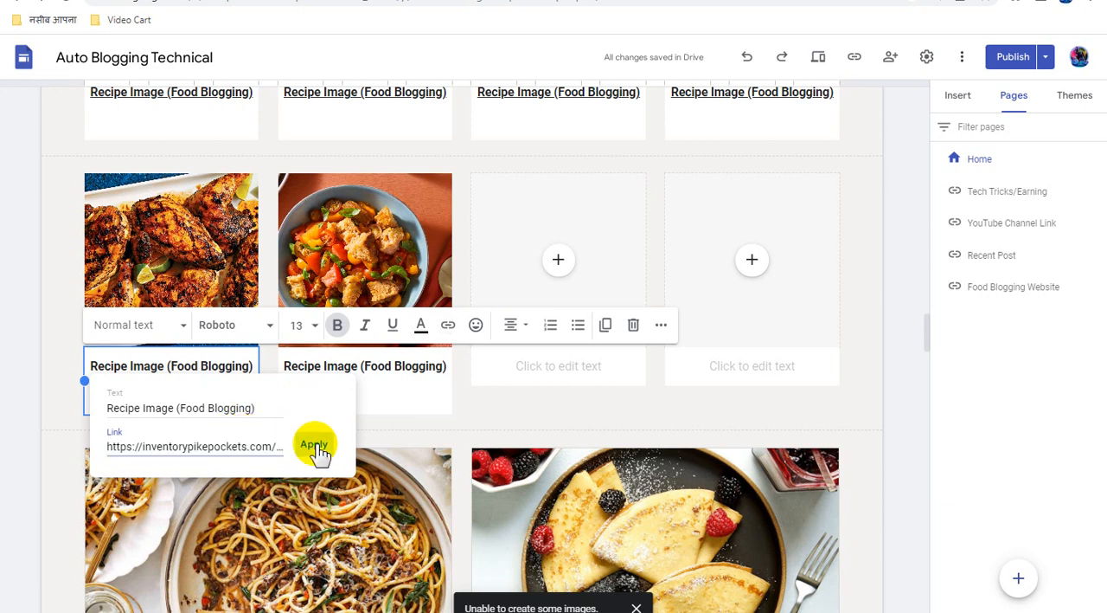
Attach the copied direct link to the image of the stew in a blue bowl in the second card of the seventh recipe row
left_click(344, 244)
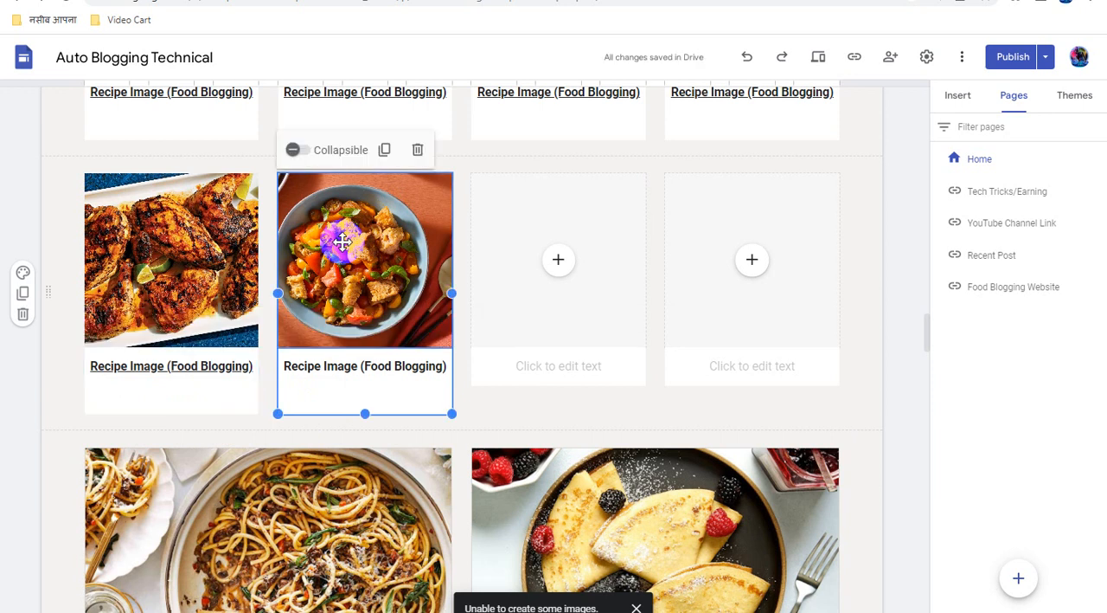
left_click(344, 244)
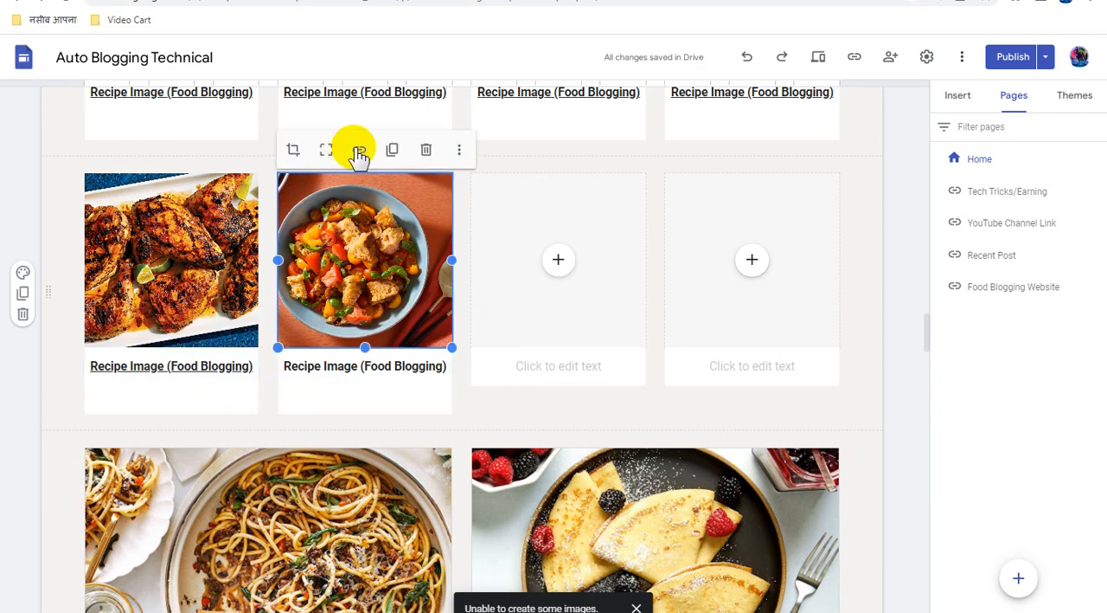
left_click(359, 151)
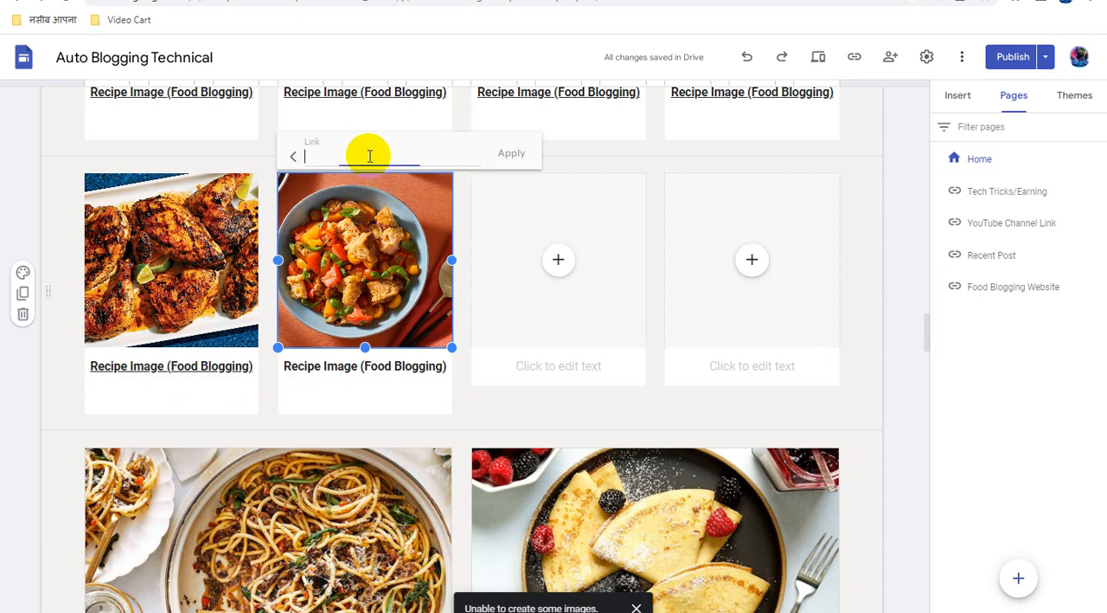
key("ctrl+v")
left_click(508, 153)
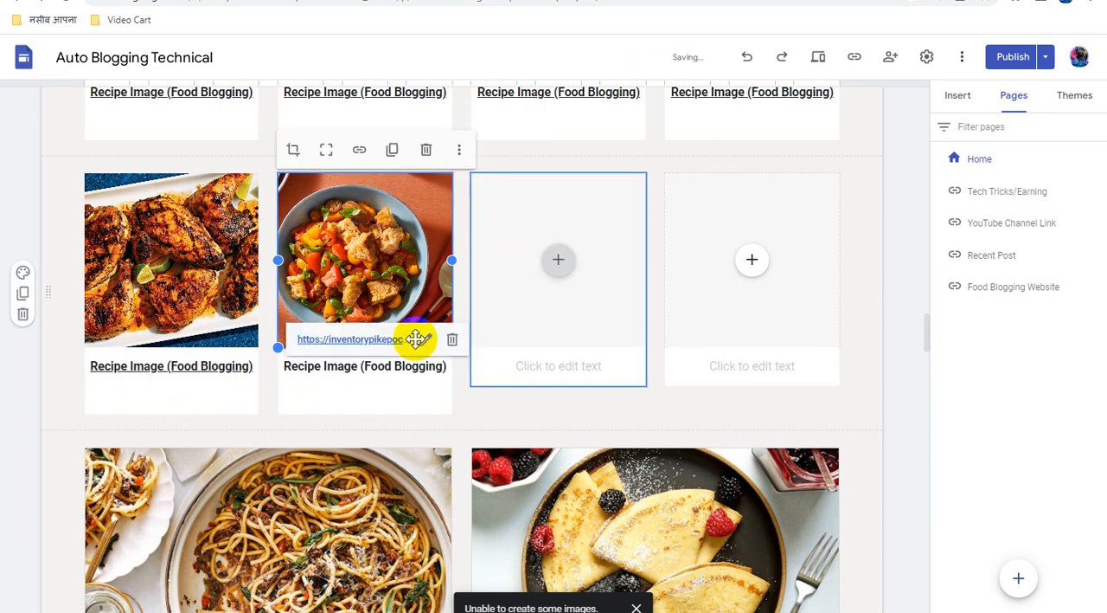
Link the "Recipe Image (Food Blogging)" caption under the blue bowl stew image to the copied direct link and deselect the caption
triple_click(357, 369)
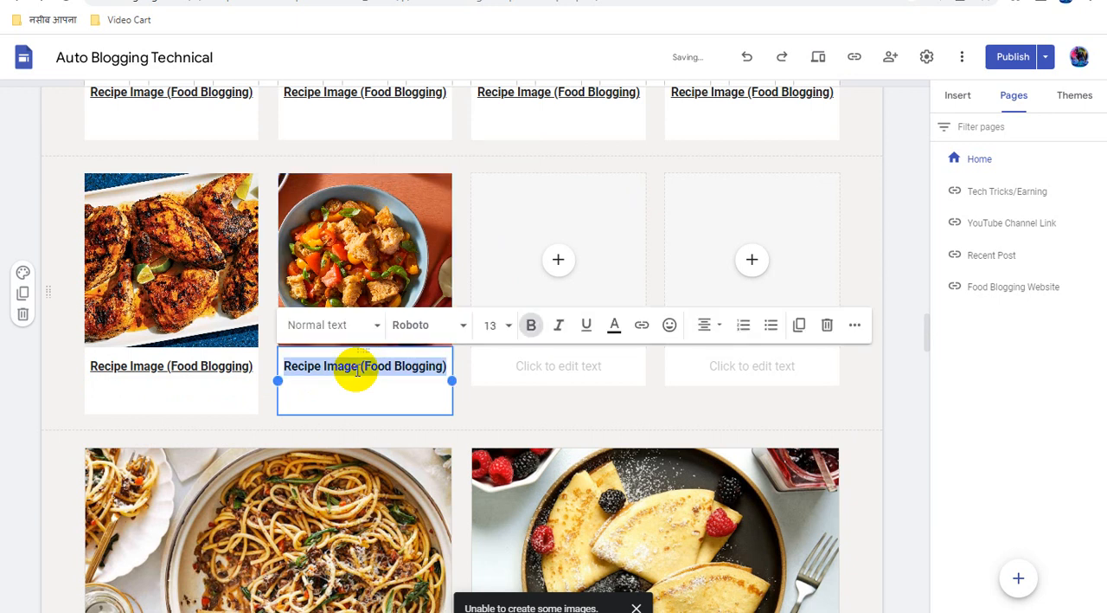
left_click(641, 326)
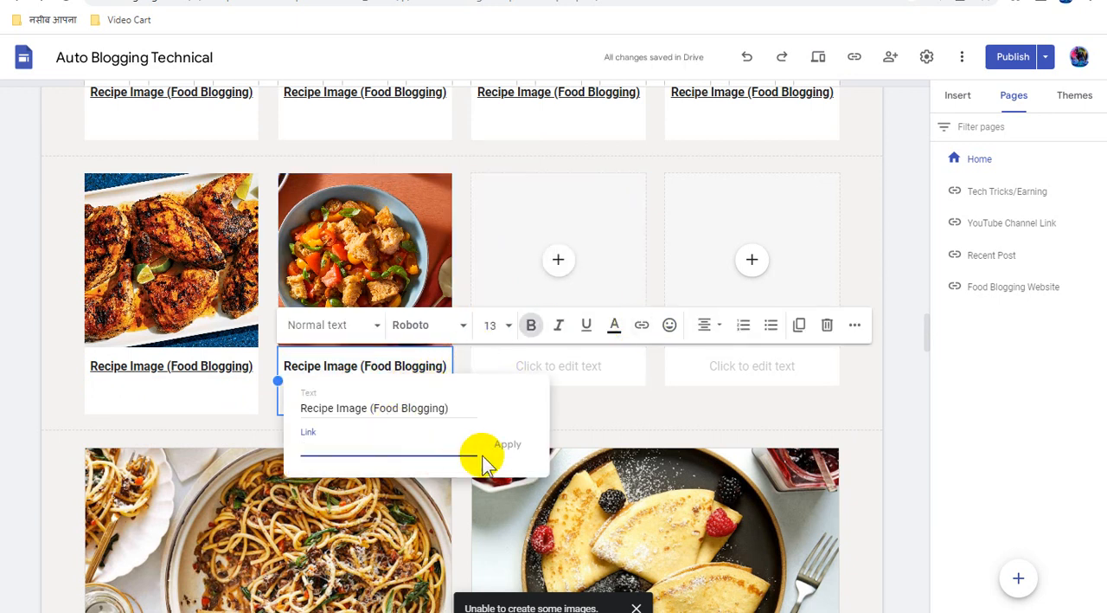
key("ctrl+v")
left_click(507, 444)
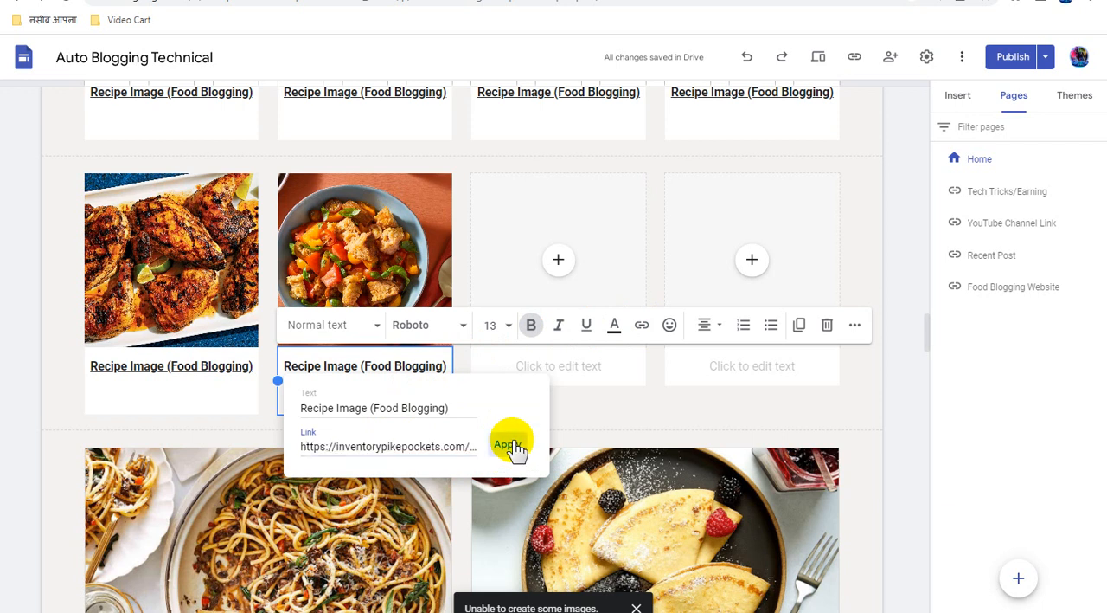
left_click(913, 327)
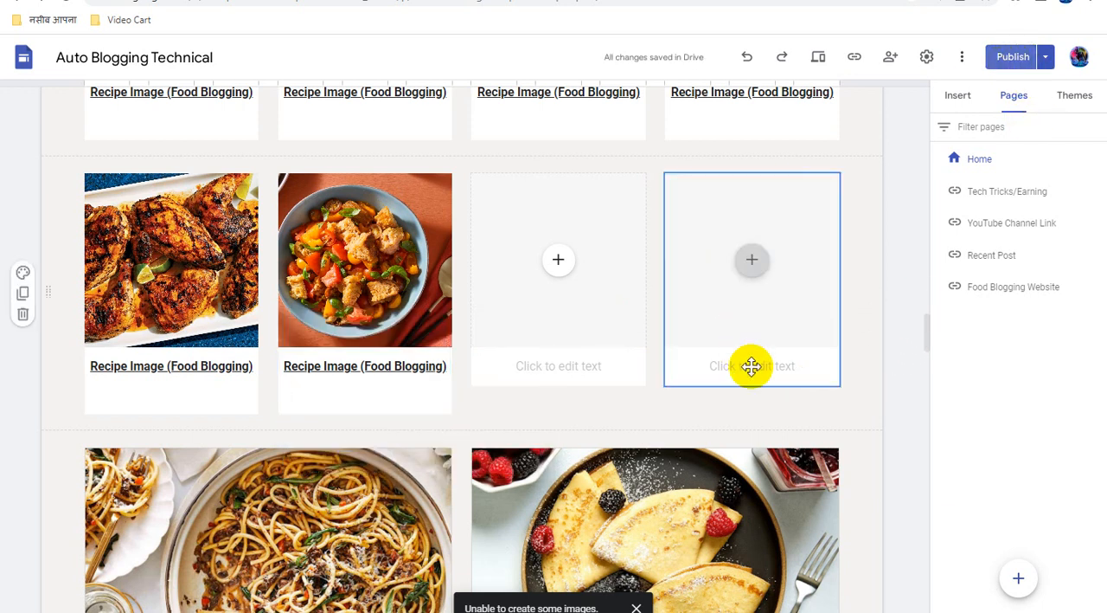
Publish the updated Home page, check for remaining unpublished changes and return to the editor
scroll(771, 427, "down", 15)
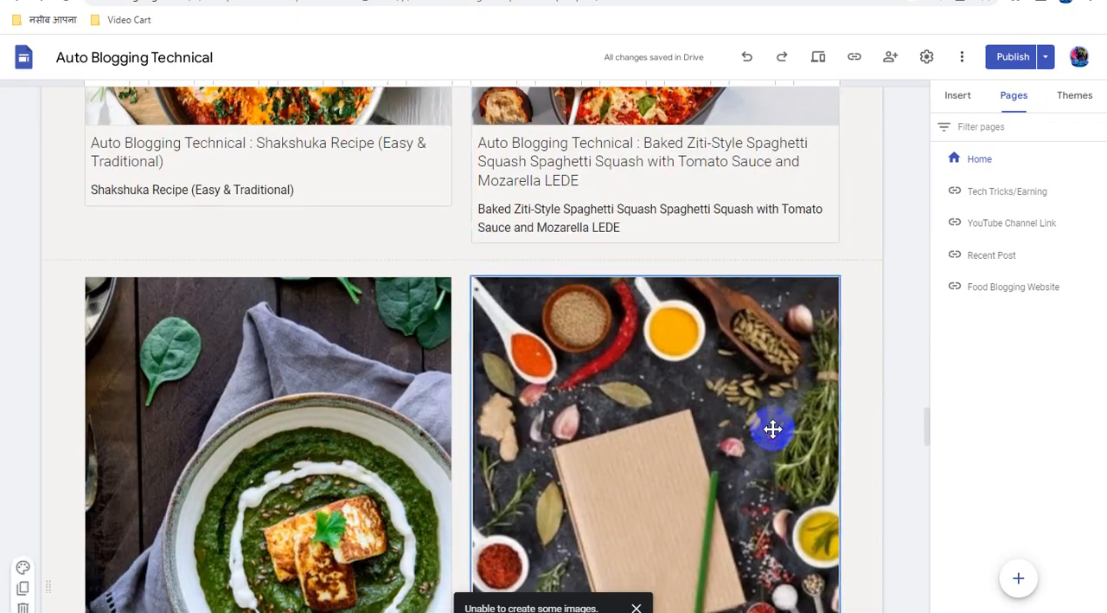
scroll(773, 429, "down", 15)
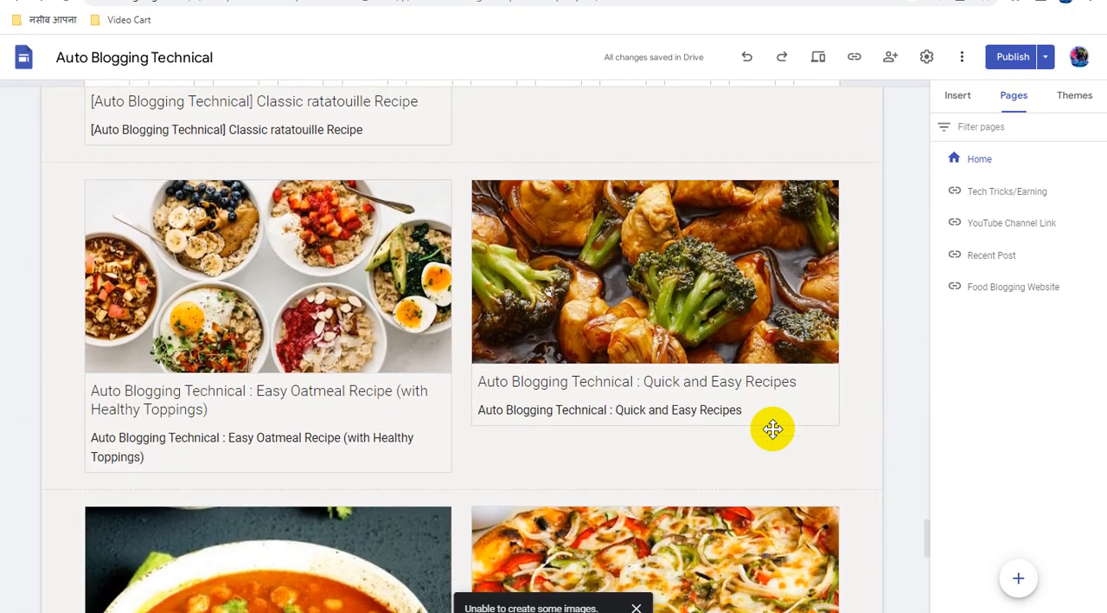
scroll(773, 428, "down", 8)
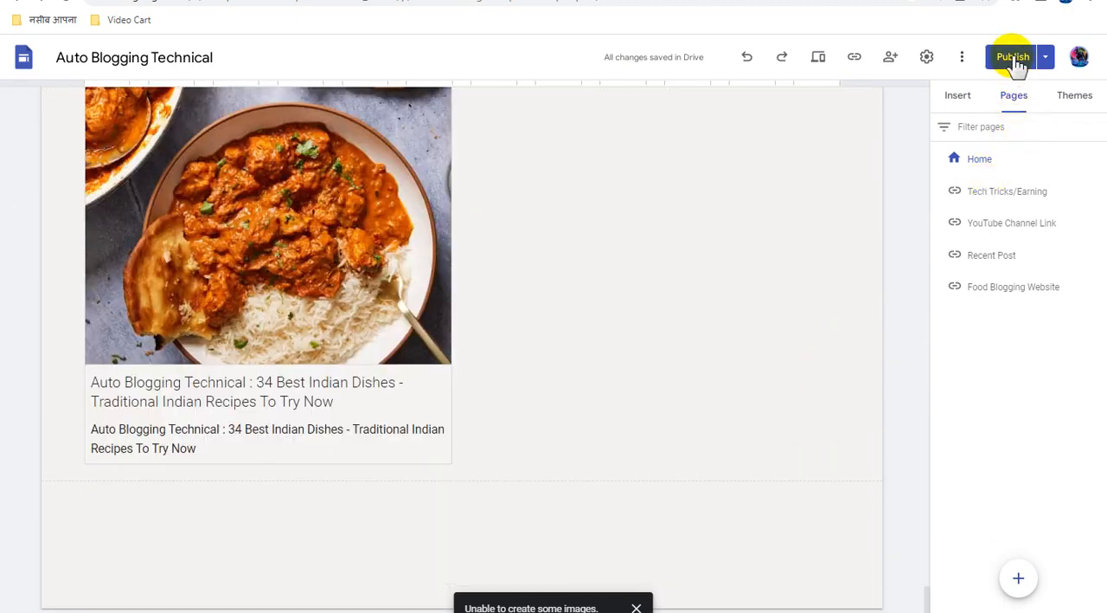
left_click(1012, 57)
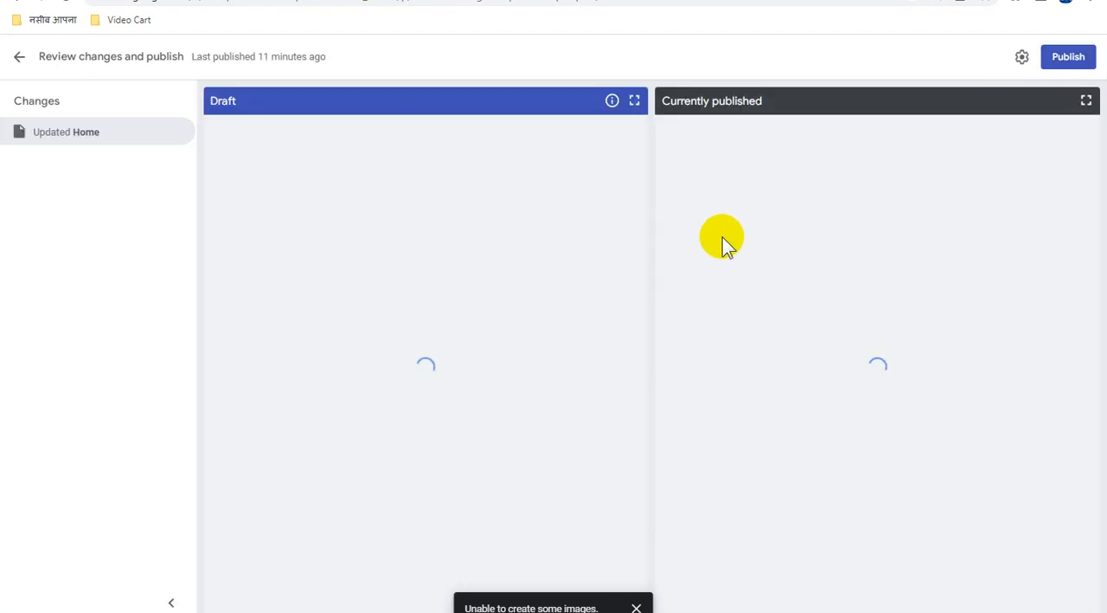
left_click(1069, 57)
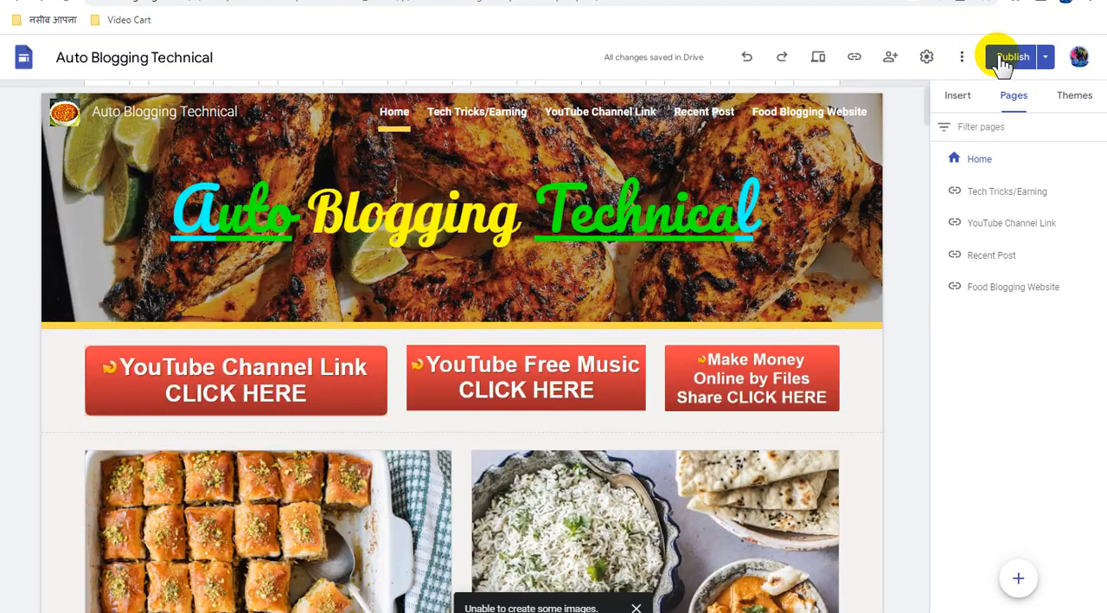
left_click(1008, 58)
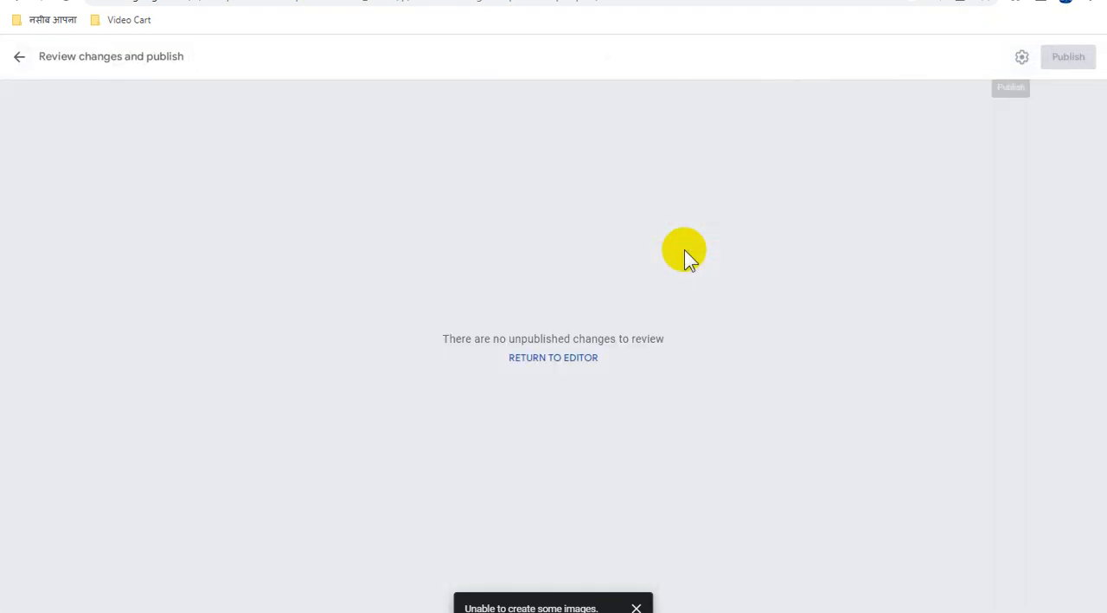
left_click(558, 358)
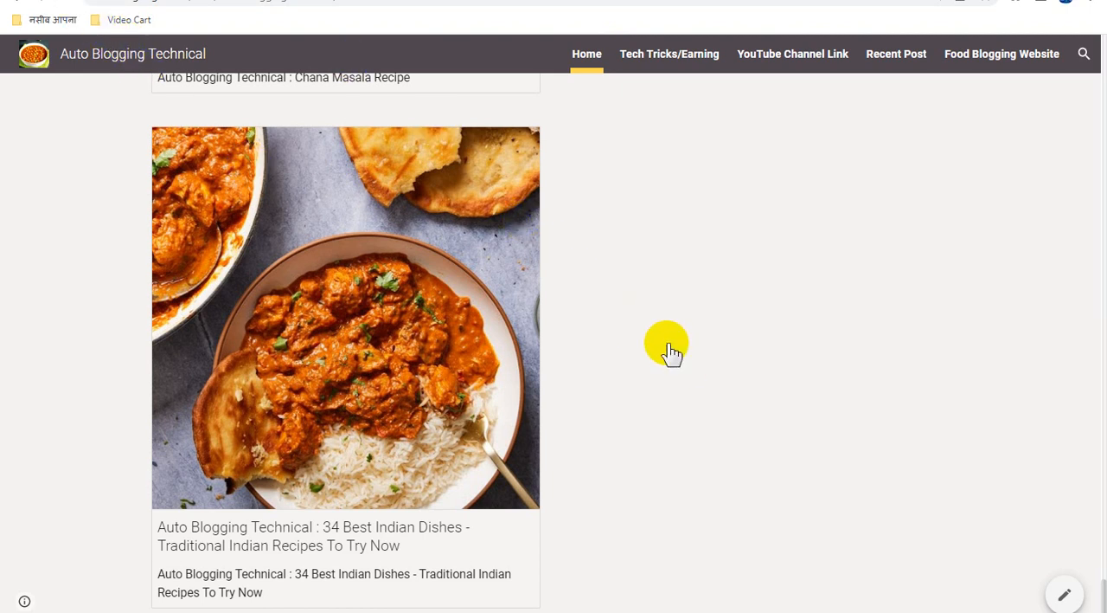
Reload the live Home page and look through the linked recipe image cards and their captions
key("F5")
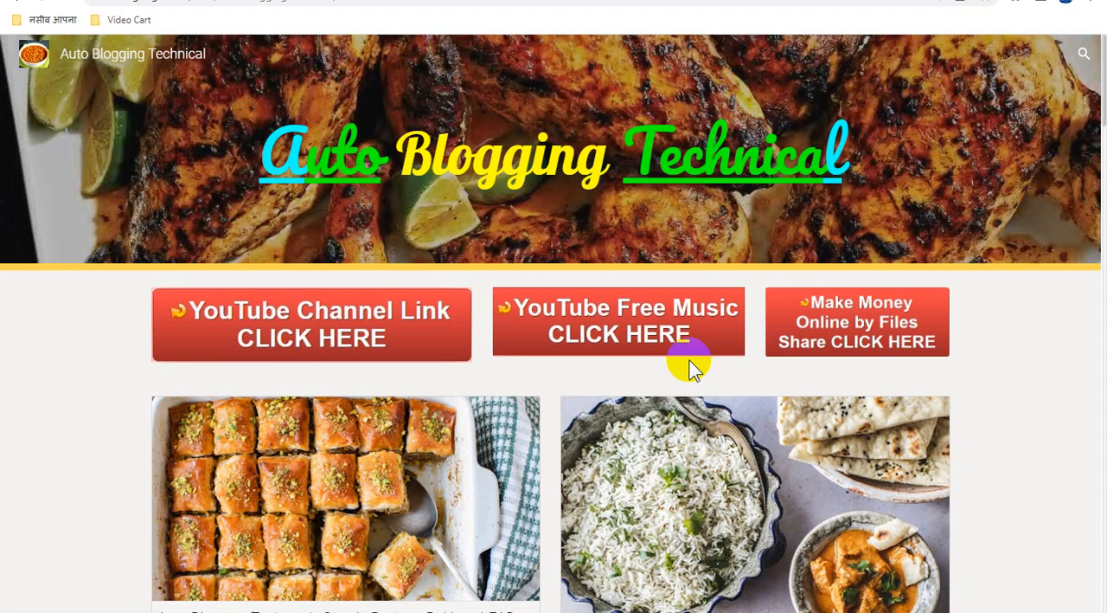
scroll(690, 365, "down", 7)
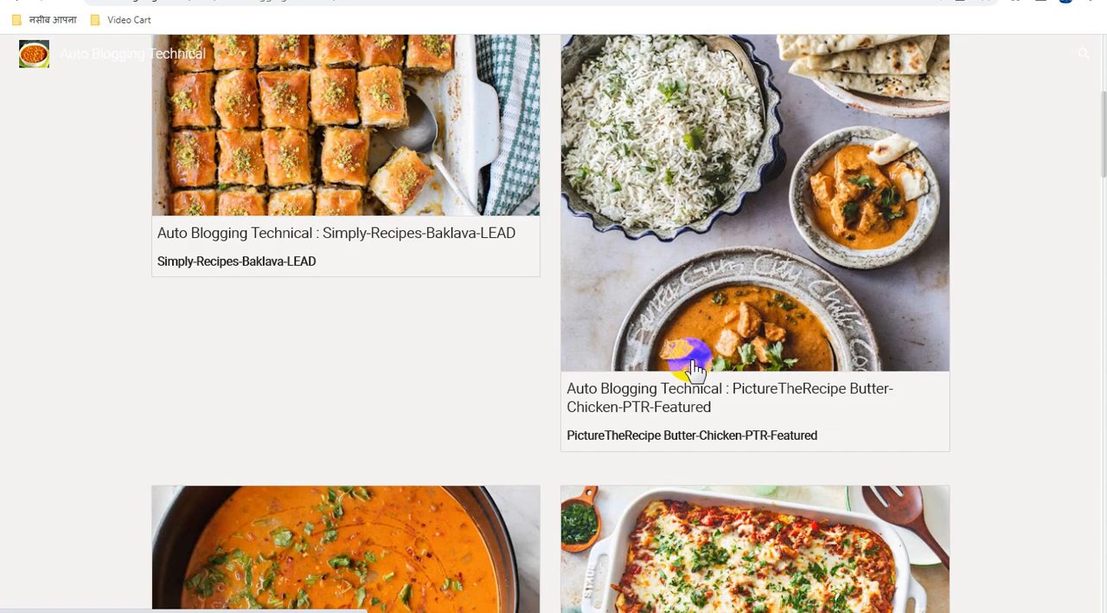
scroll(696, 368, "down", 10)
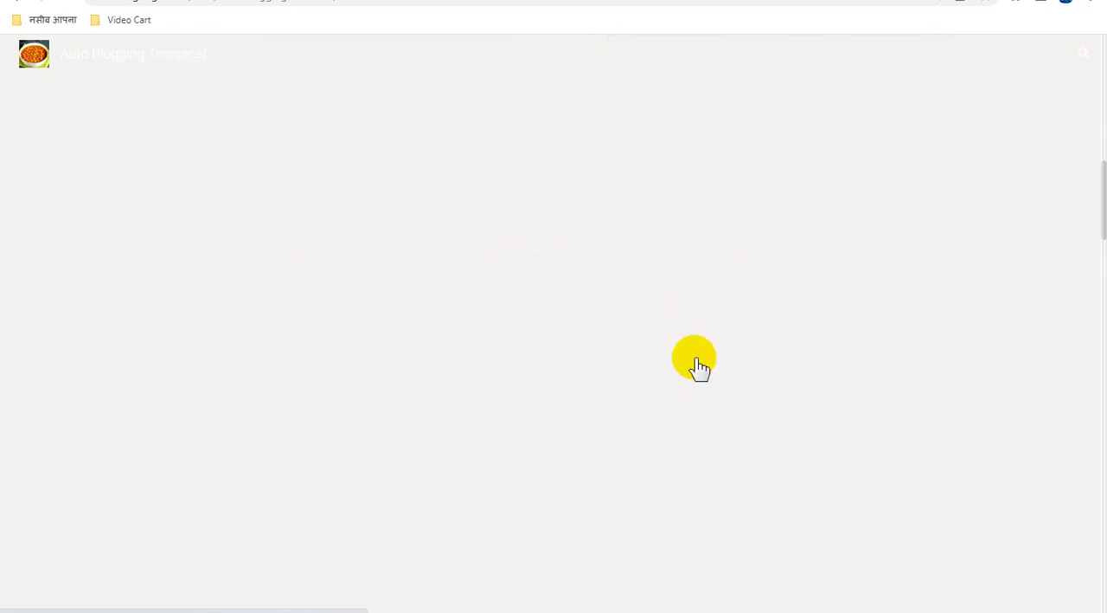
scroll(699, 367, "down", 10)
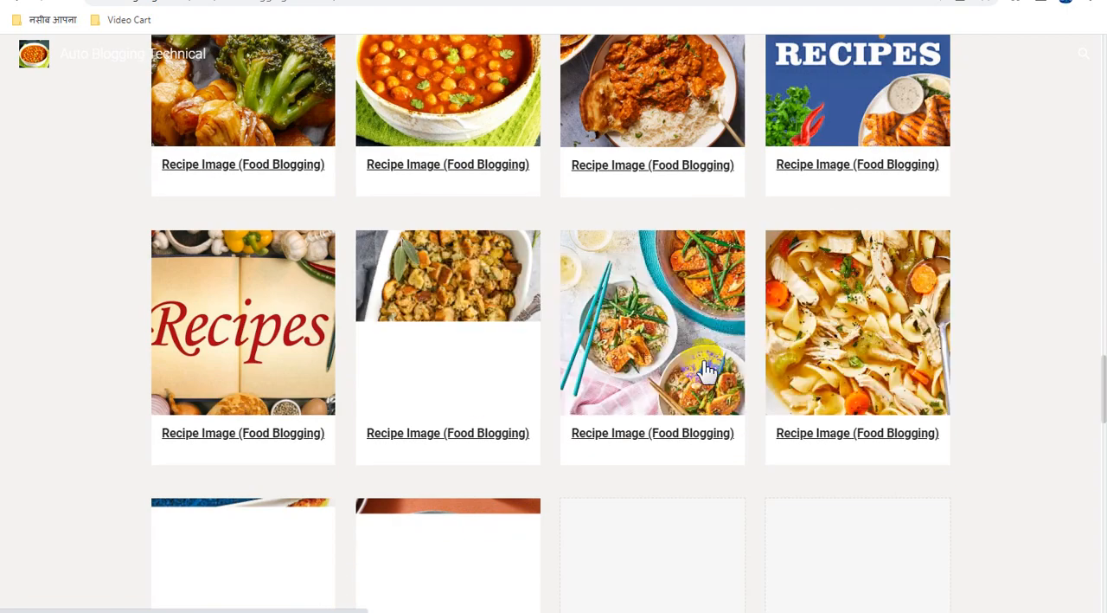
scroll(708, 369, "up", 3)
scroll(705, 368, "up", 10)
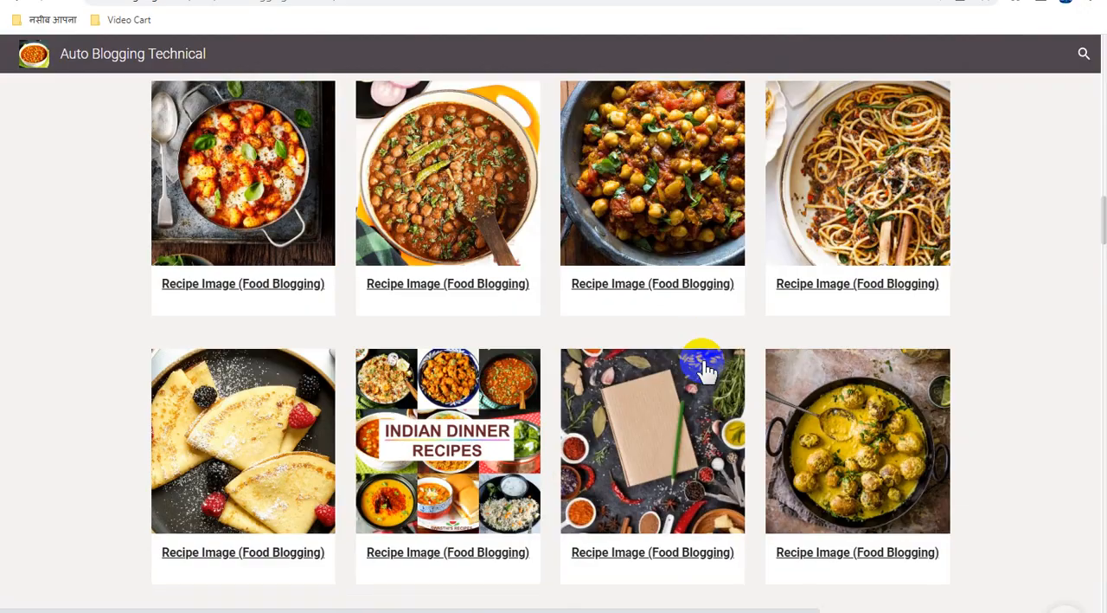
scroll(706, 367, "up", 10)
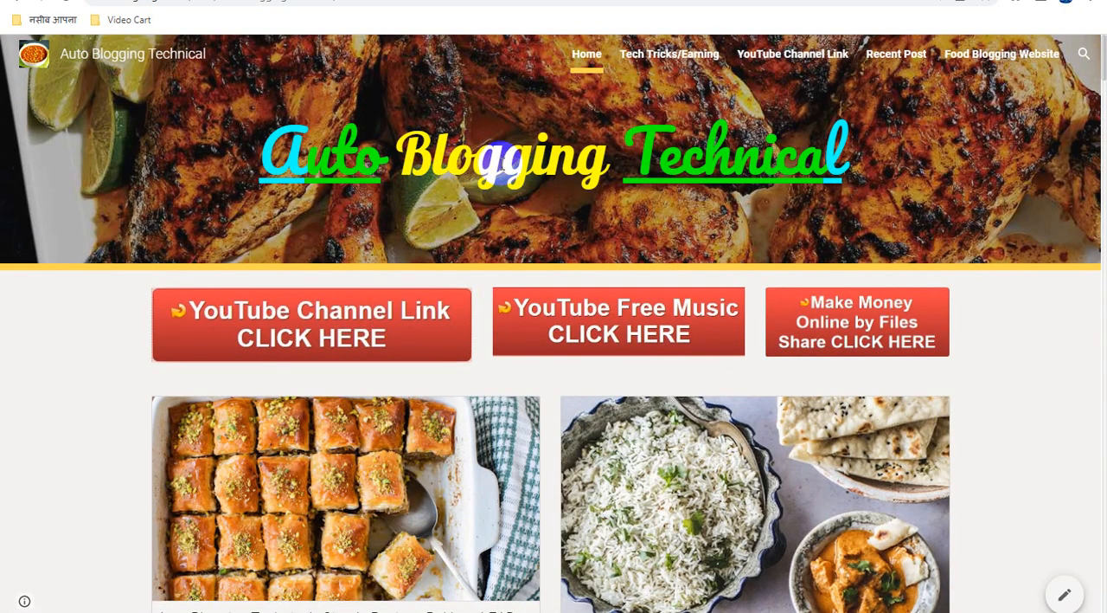
In the site editor, link the word "Blogging" in the banner title to the copied direct link
left_click(478, 1)
left_click(396, 199)
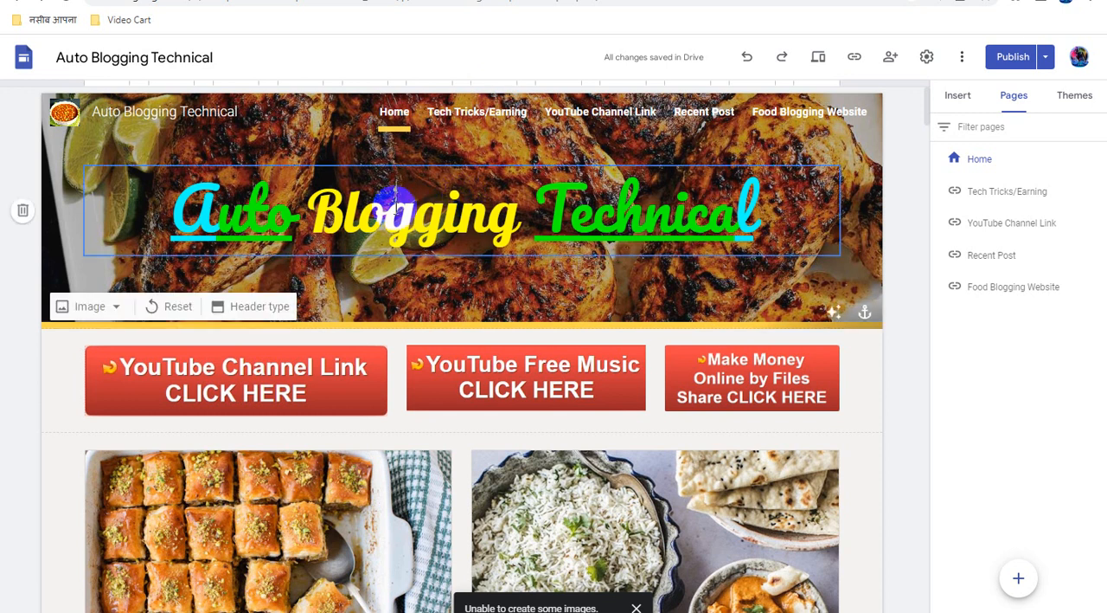
triple_click(393, 212)
left_click(309, 208)
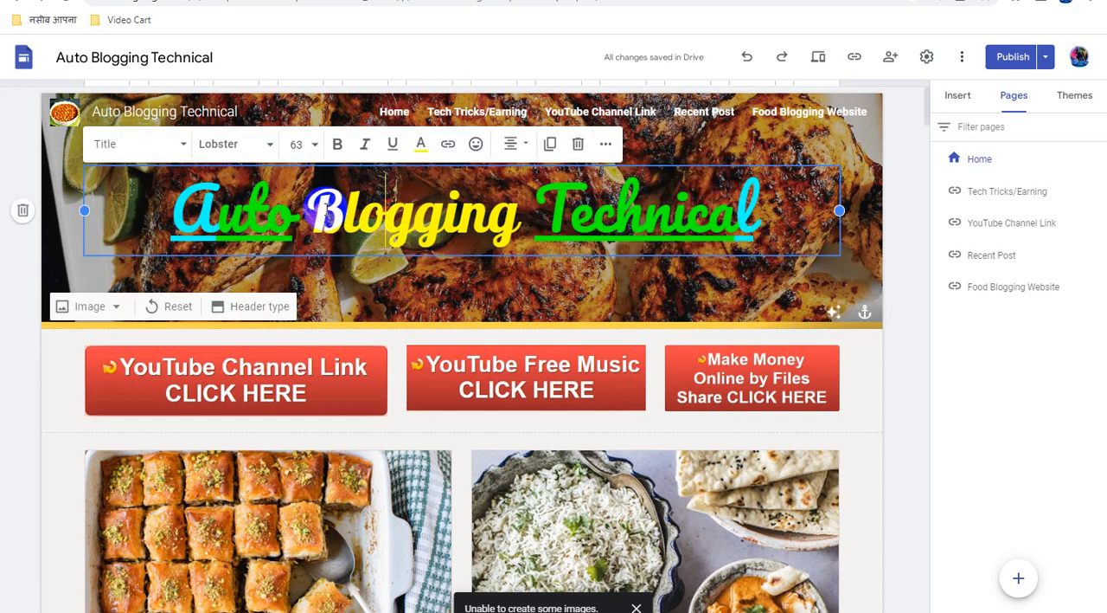
left_click_drag(309, 208, 512, 213)
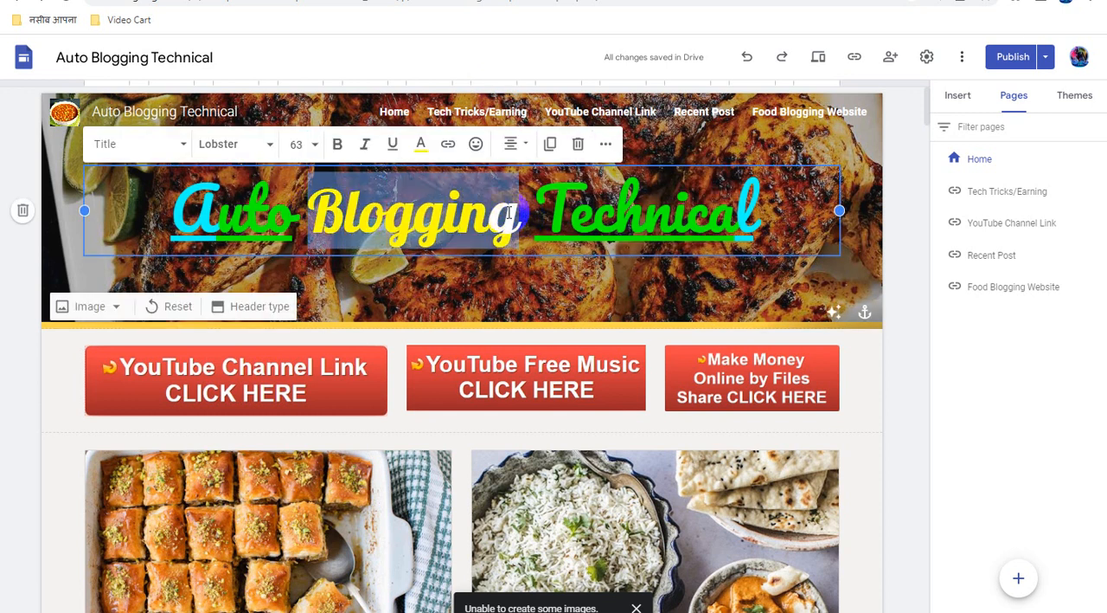
left_click(448, 146)
key("ctrl+v")
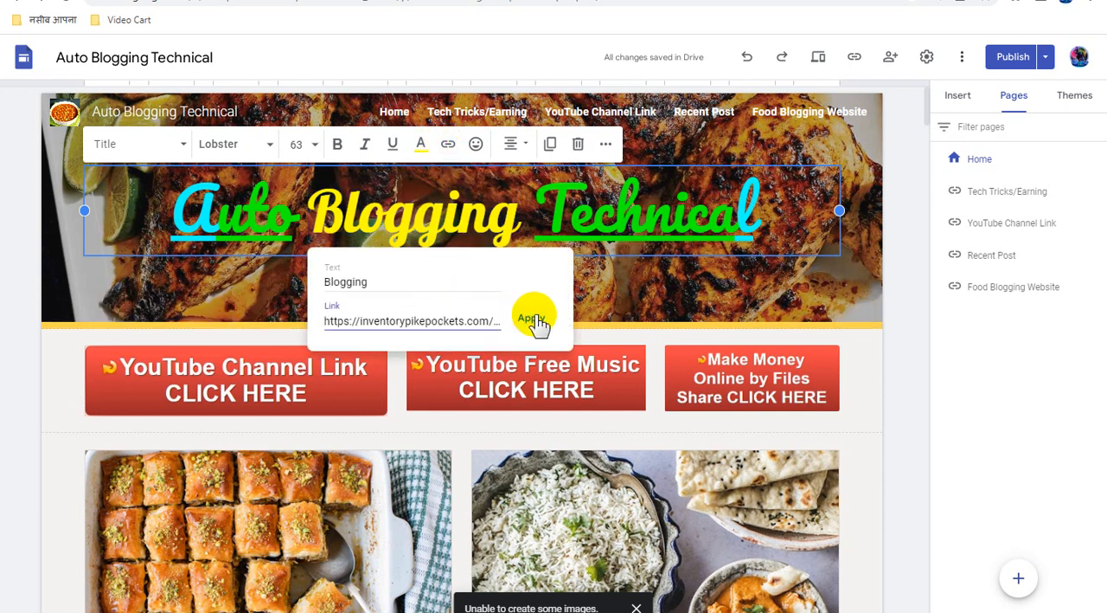
left_click(532, 318)
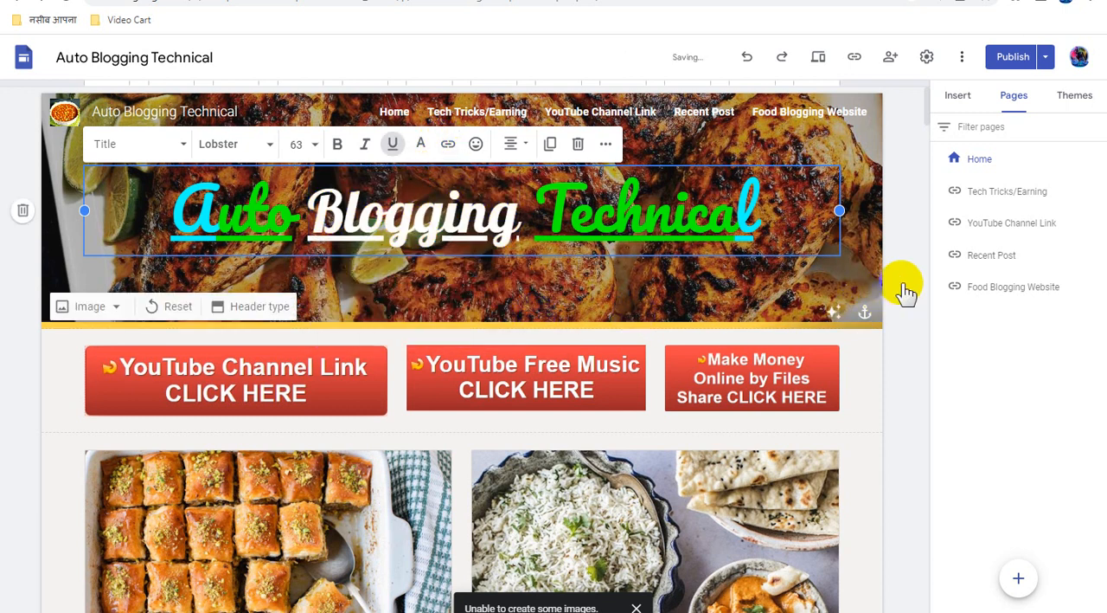
Publish the Home page with the linked banner title, check for remaining unpublished changes and return to the editor
left_click(1013, 63)
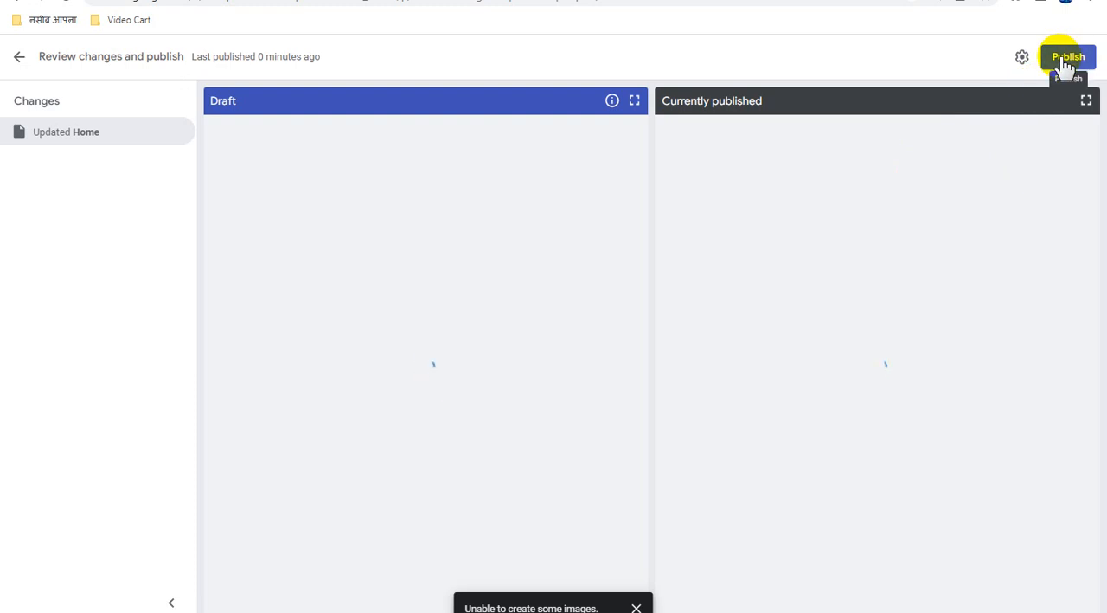
left_click(1067, 59)
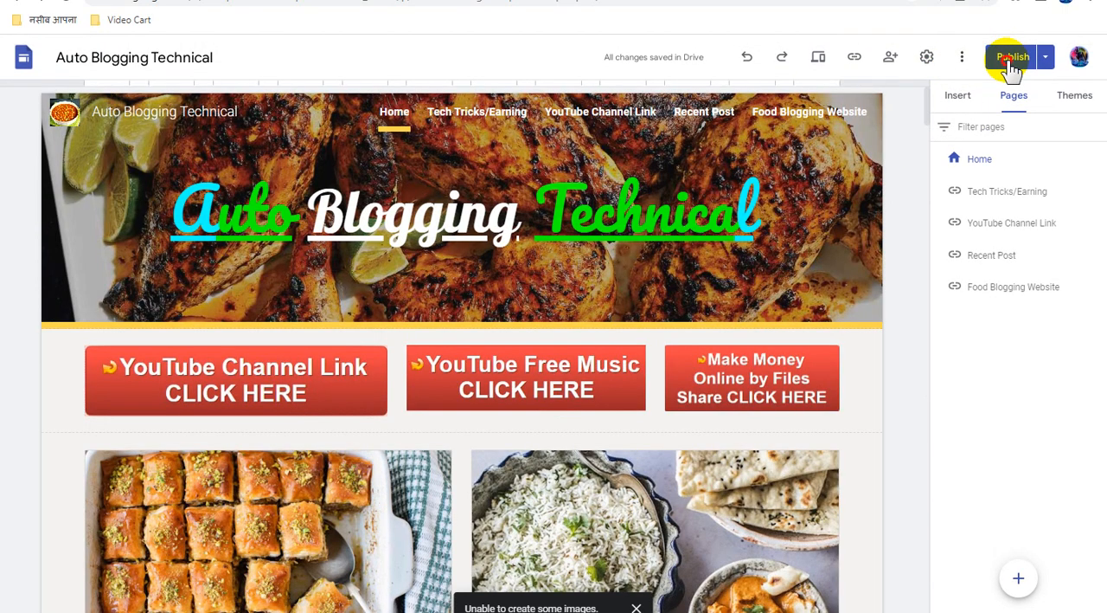
left_click(1011, 60)
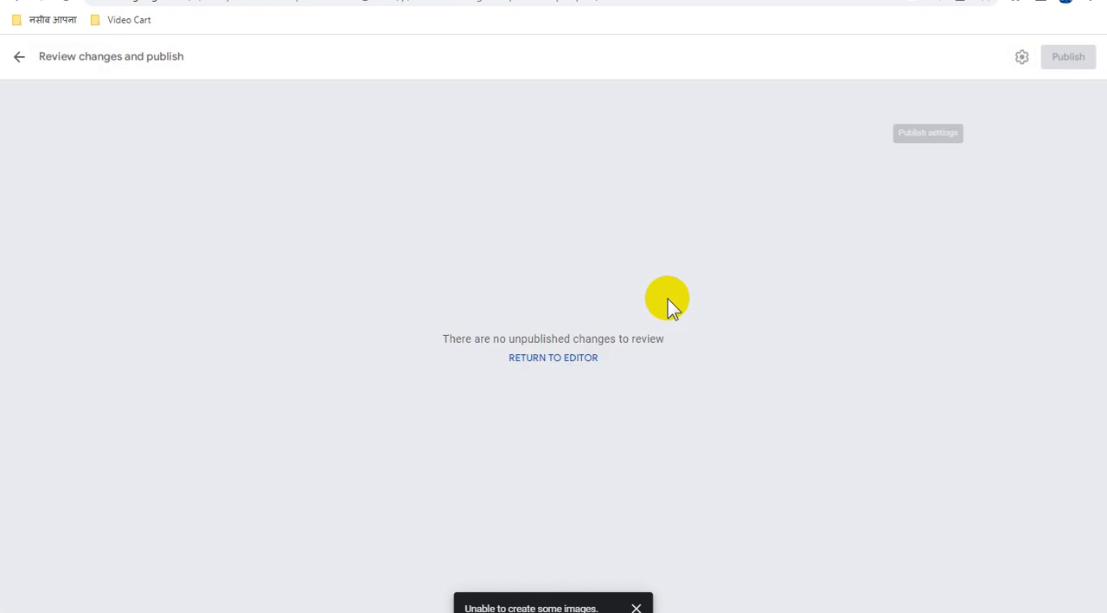
left_click(564, 359)
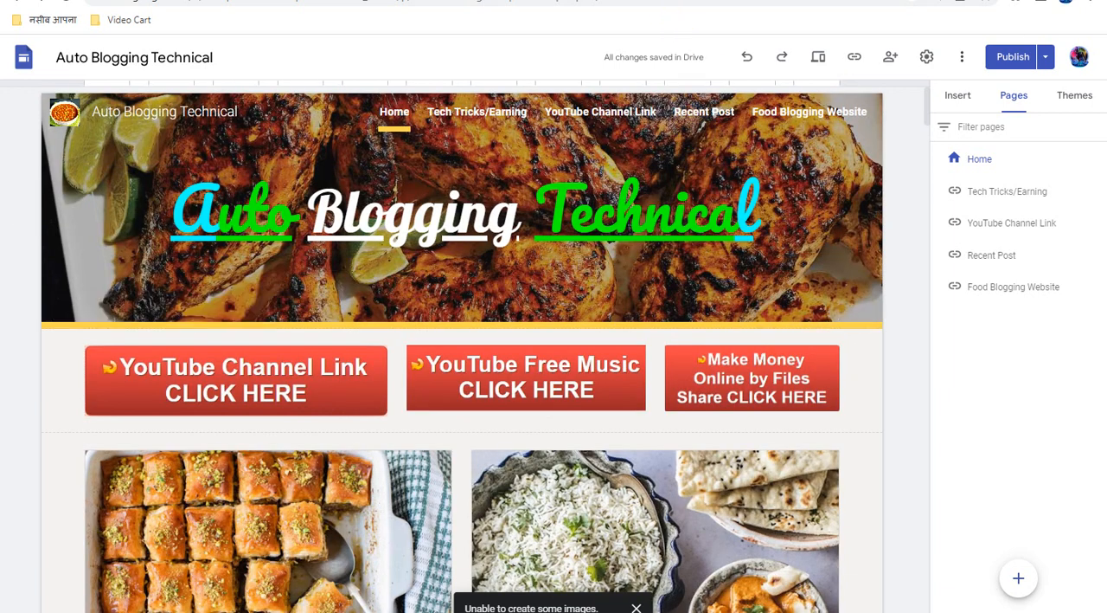
Examine the live Home page from the banner title through all recipe cards down to the last post and back
left_click(532, 1)
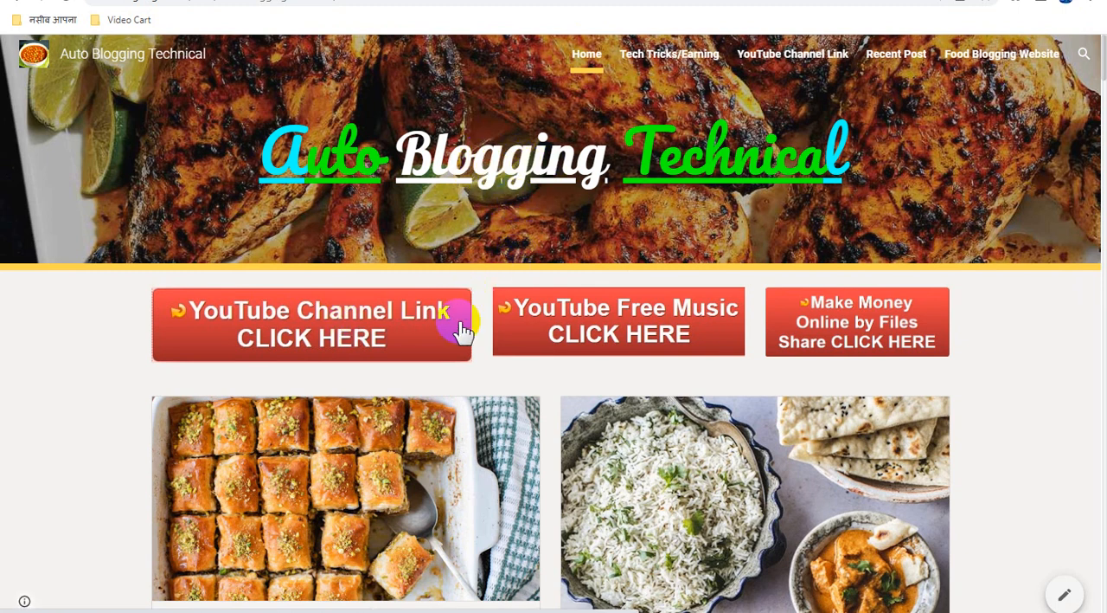
scroll(718, 328, "down", 10)
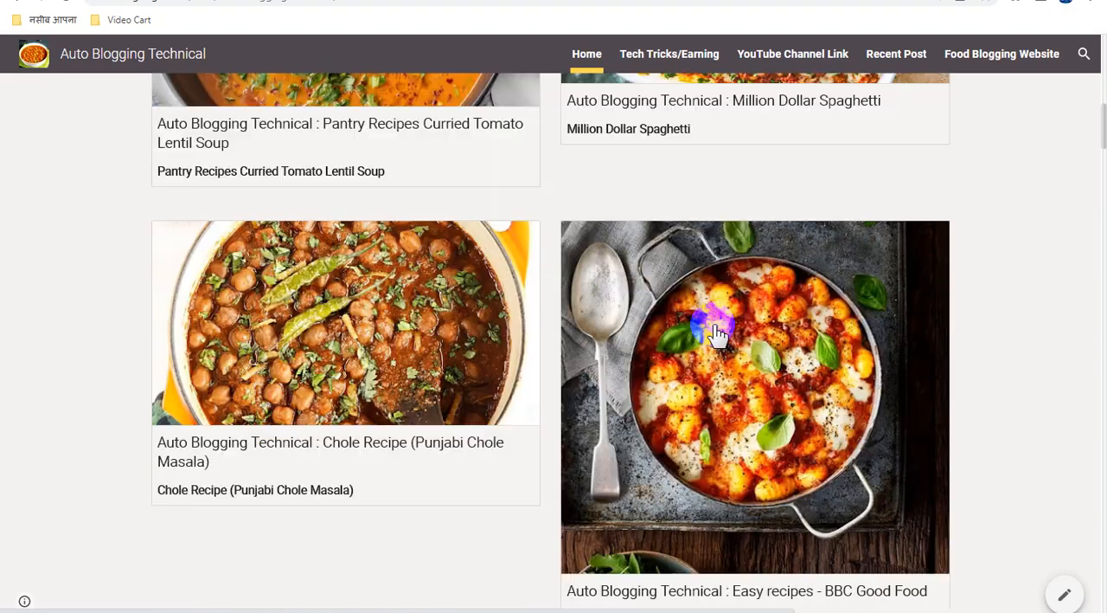
scroll(718, 331, "down", 8)
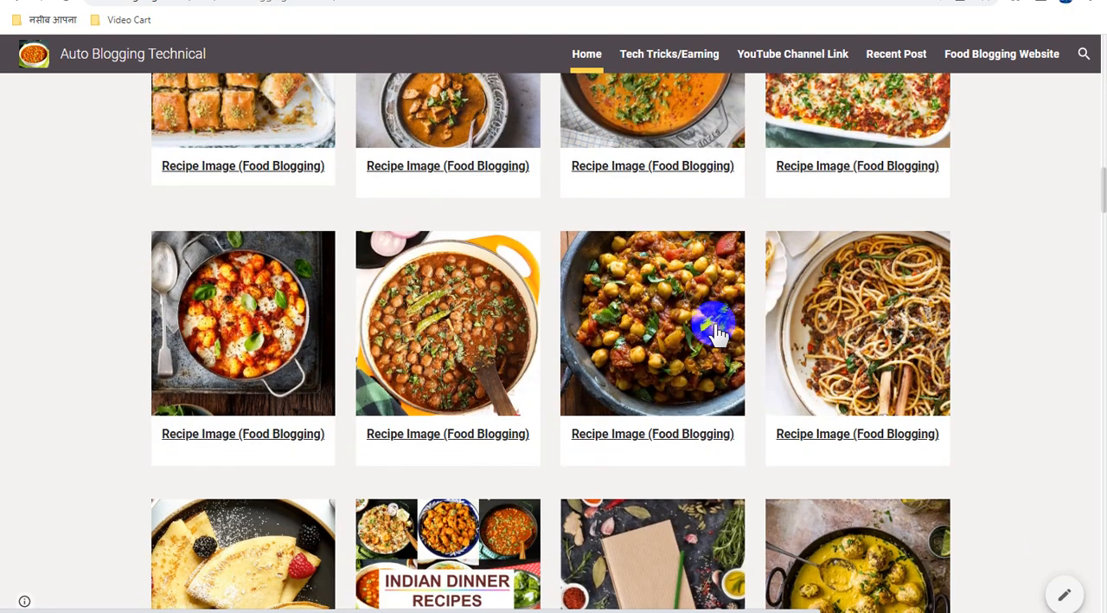
scroll(718, 328, "down", 6)
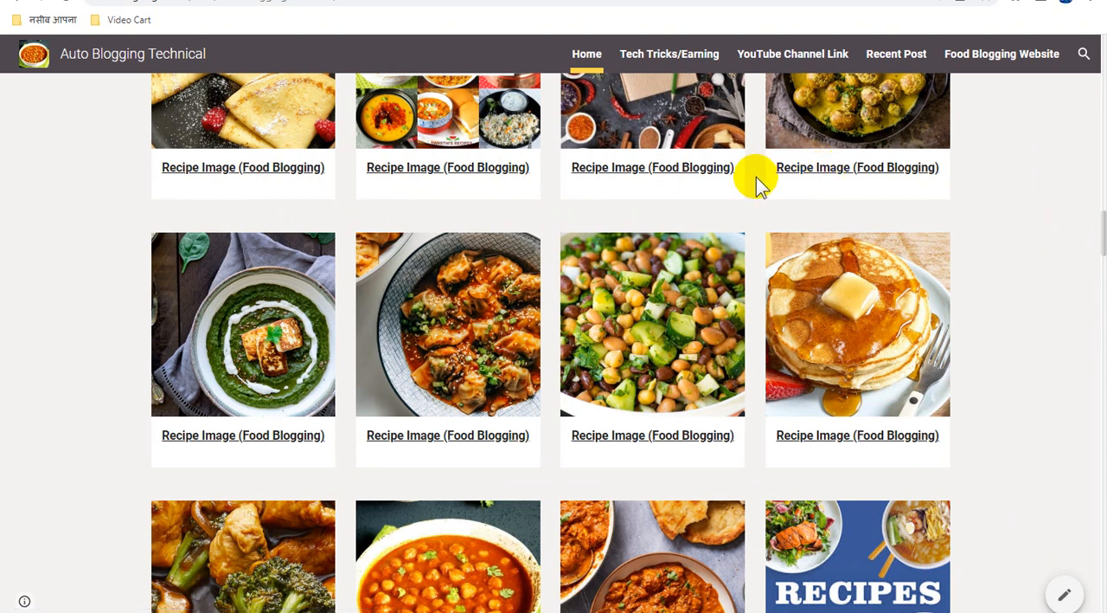
scroll(529, 240, "down", 5)
scroll(529, 238, "down", 10)
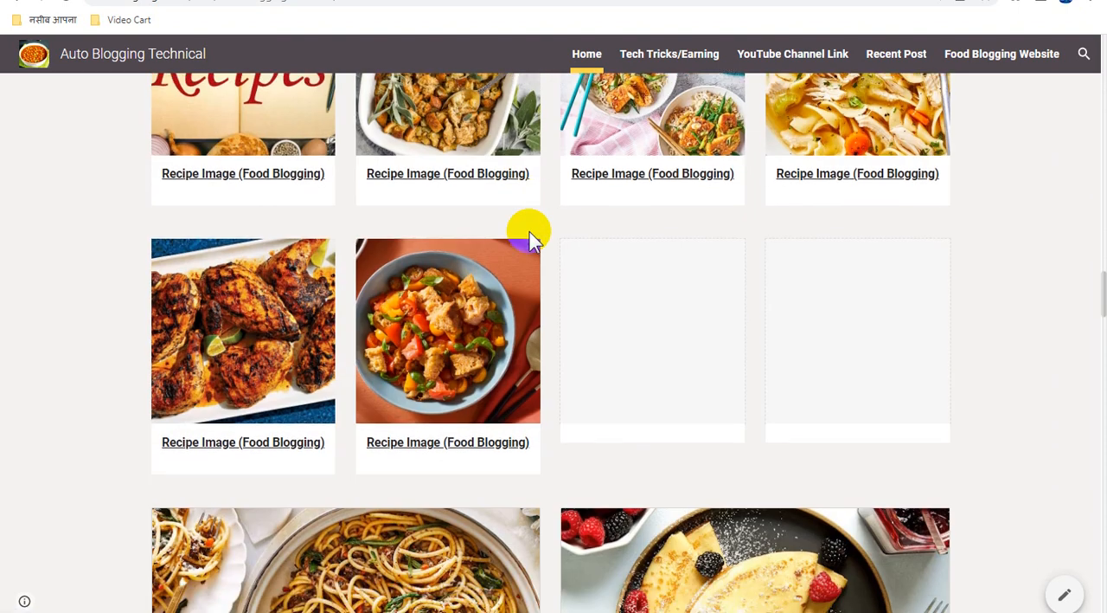
scroll(529, 234, "down", 10)
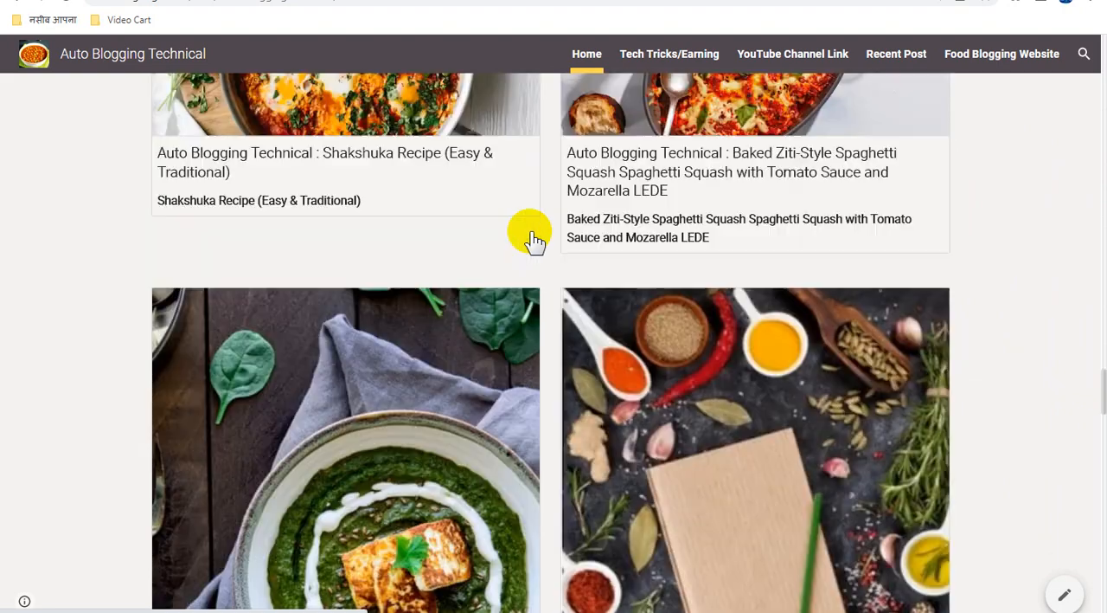
scroll(533, 242, "down", 12)
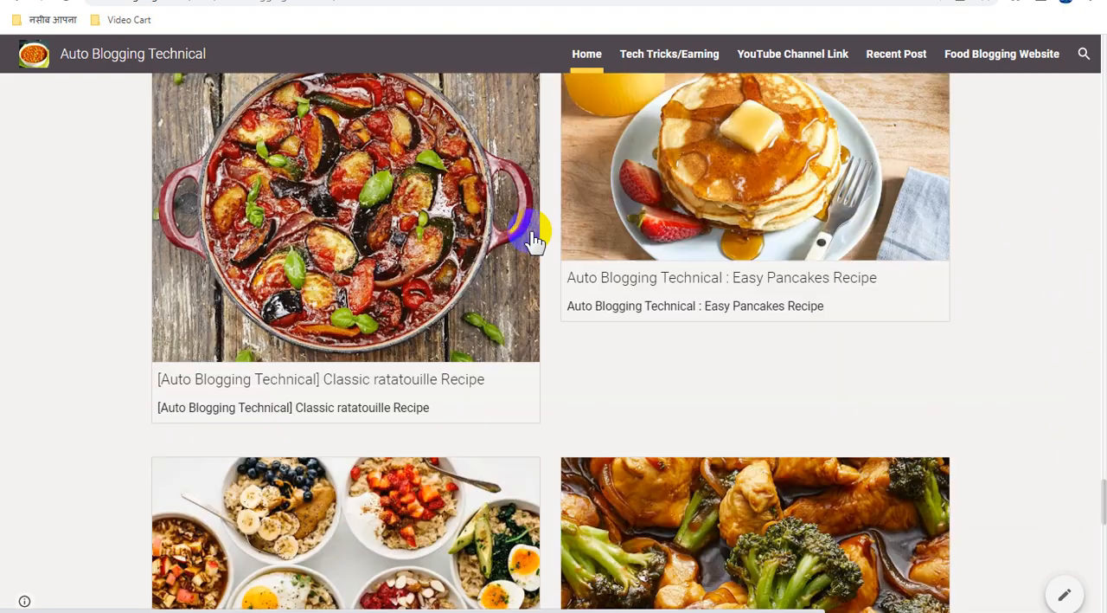
scroll(534, 239, "down", 4)
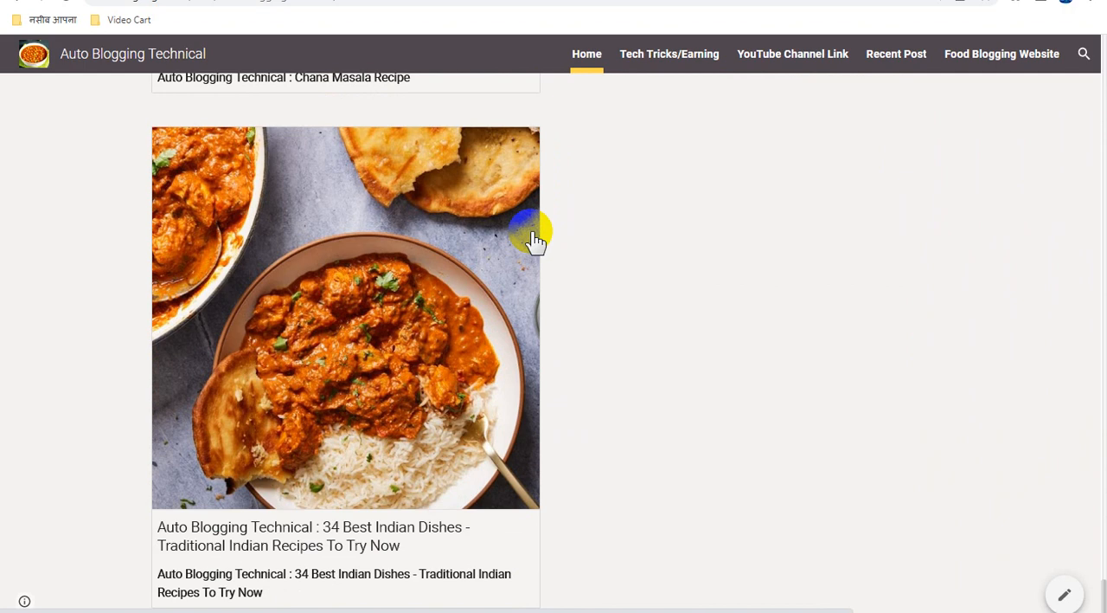
scroll(661, 327, "up", 10)
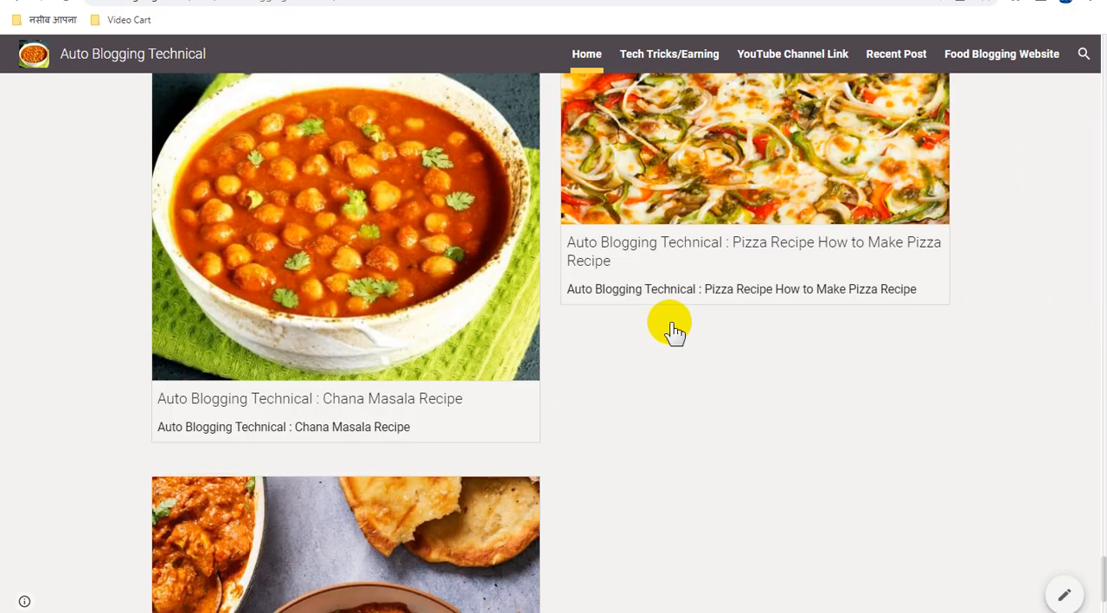
scroll(681, 329, "up", 15)
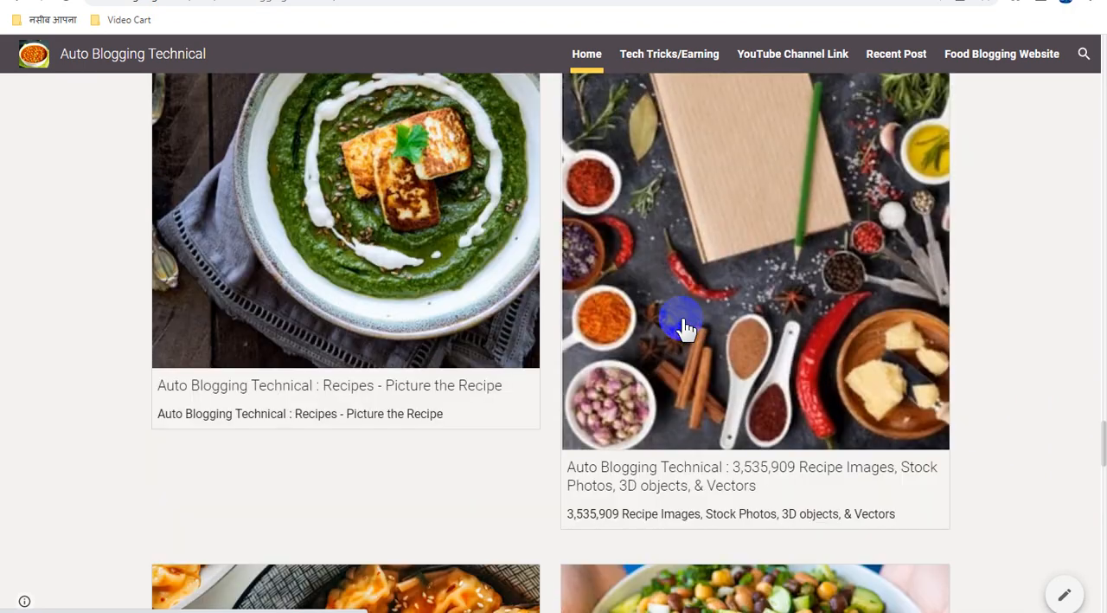
scroll(684, 327, "up", 15)
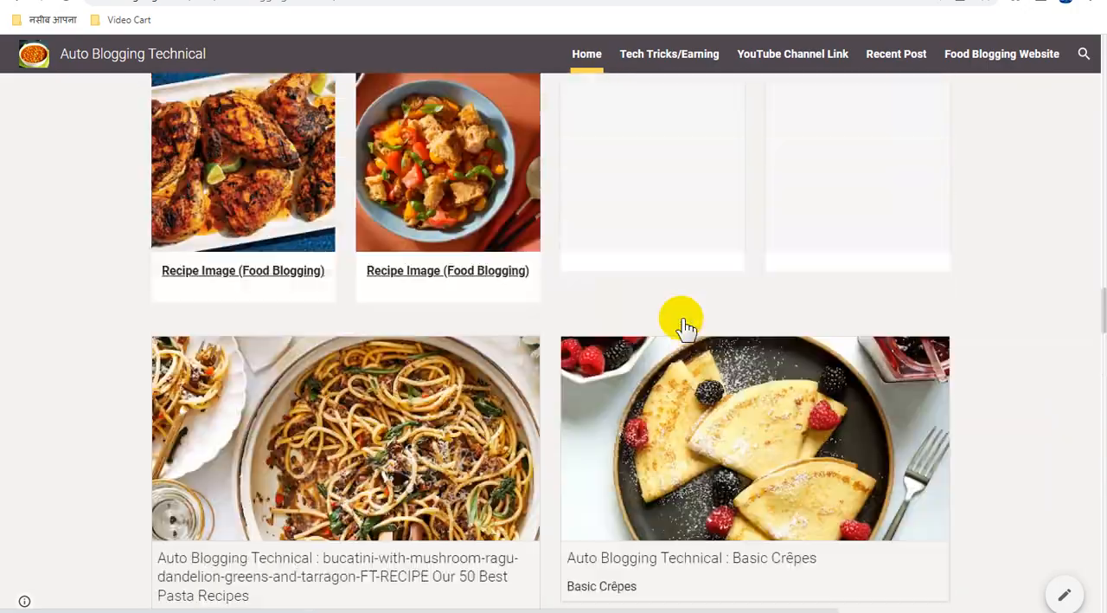
scroll(683, 327, "up", 15)
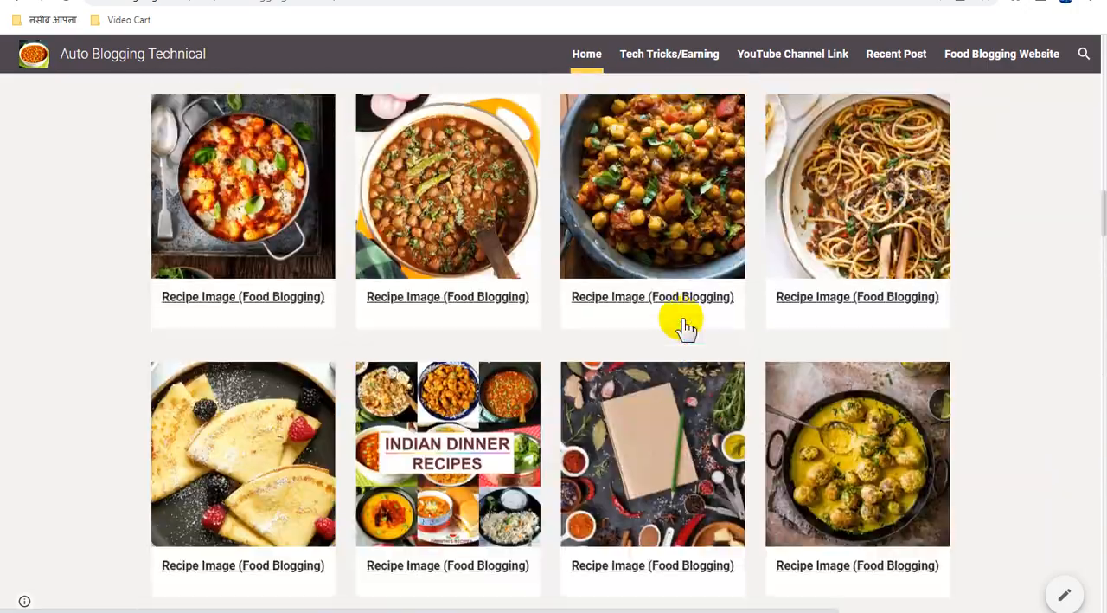
scroll(683, 327, "up", 15)
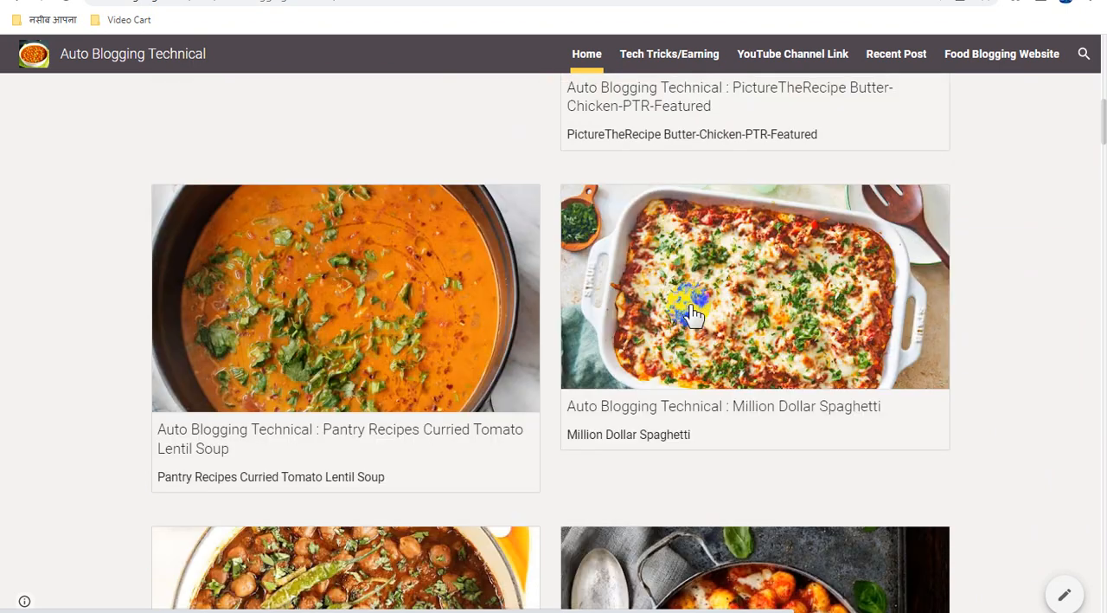
scroll(692, 316, "up", 4)
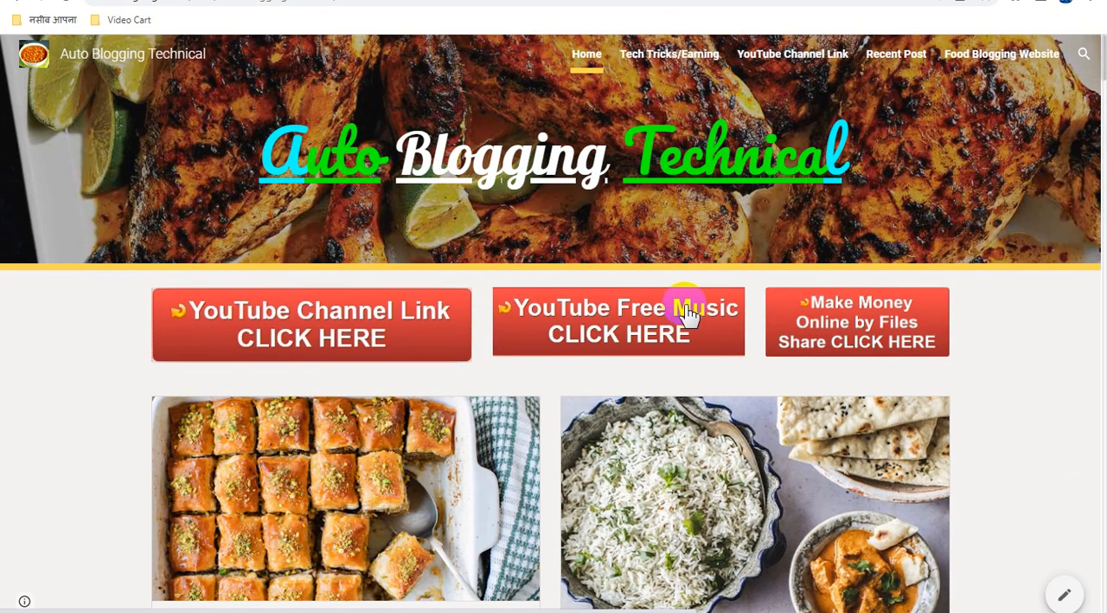
left_click(363, 1)
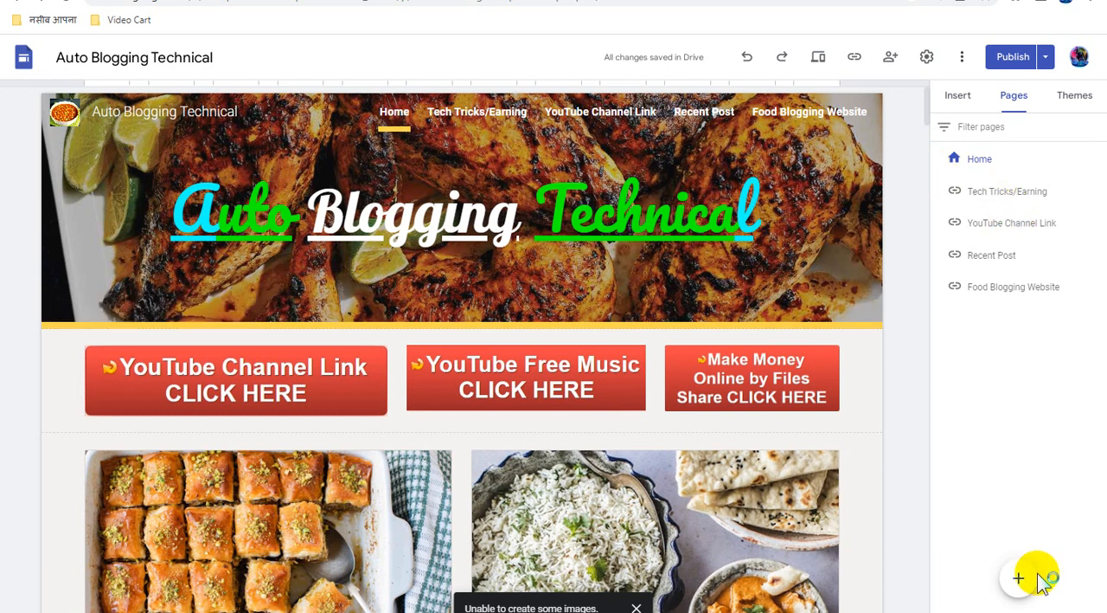
mouse_move(1021, 577)
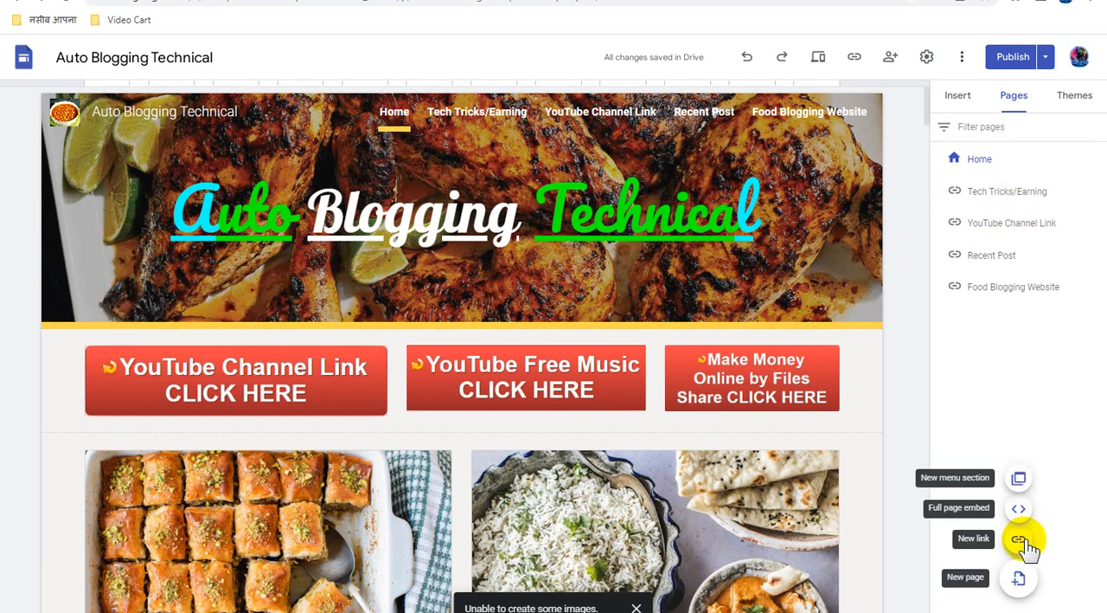
left_click(1021, 539)
key("ctrl+v")
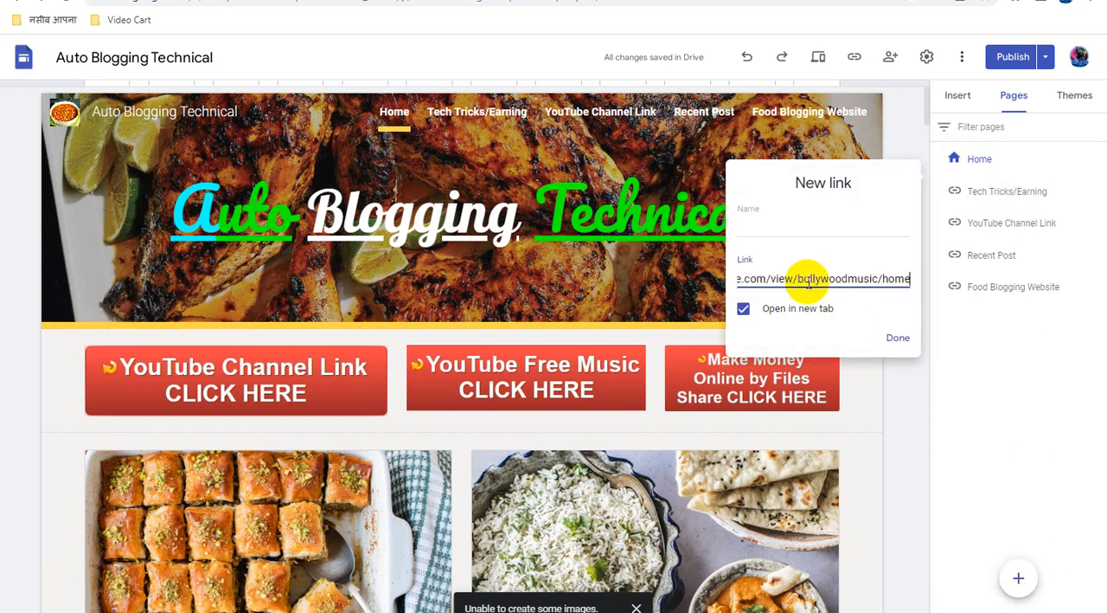
left_click(781, 225)
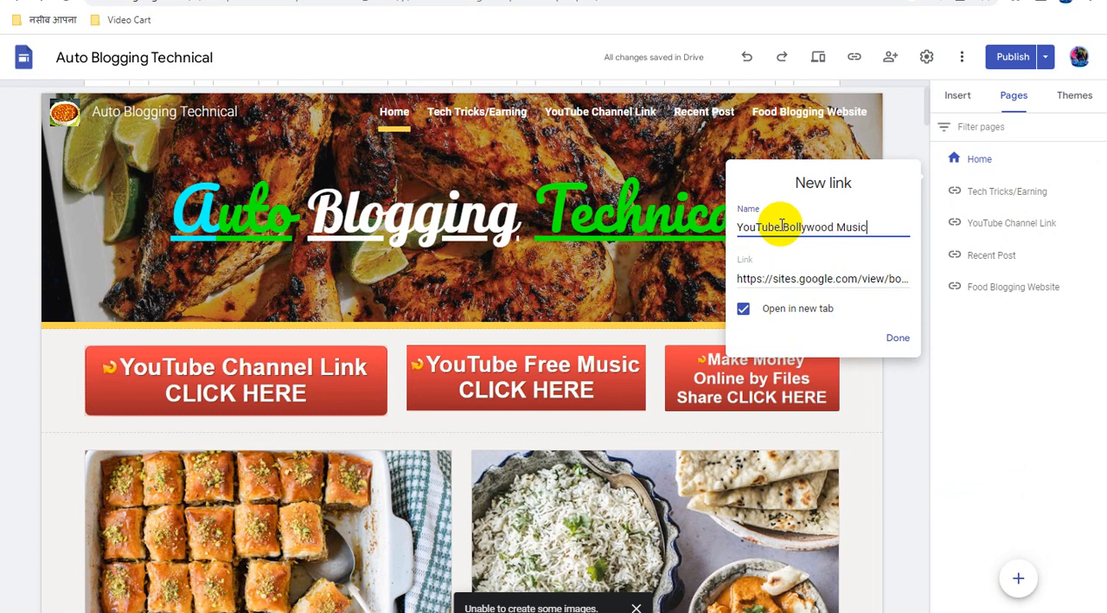
left_click(898, 338)
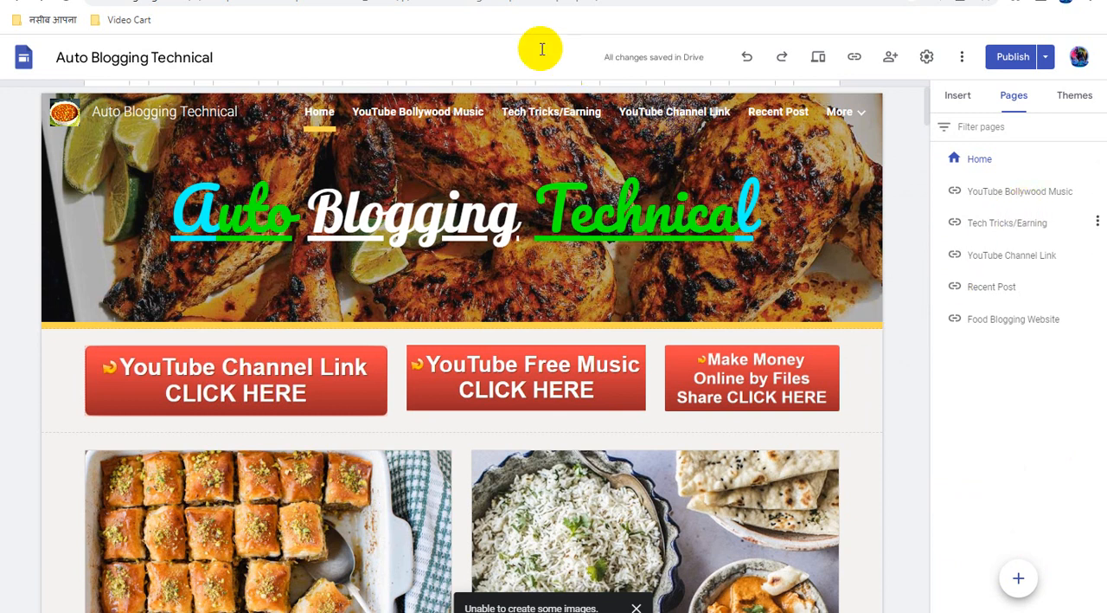
left_click(628, 229)
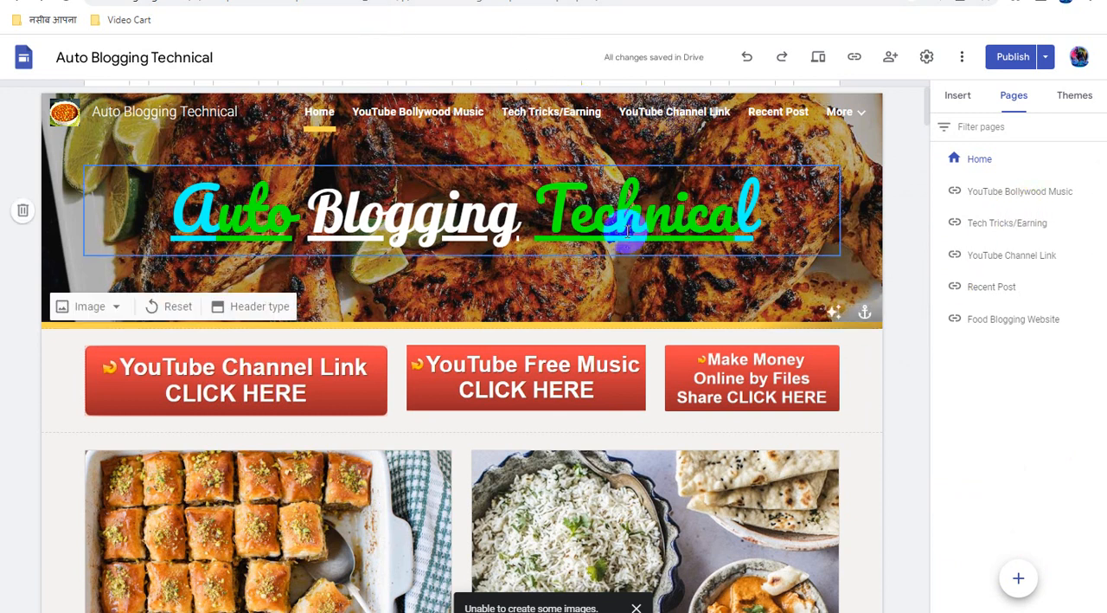
Add a navigation link named "Adsterra Ads Monetize" to the copied sites.google.com page address, set to open in a new tab
mouse_move(1018, 580)
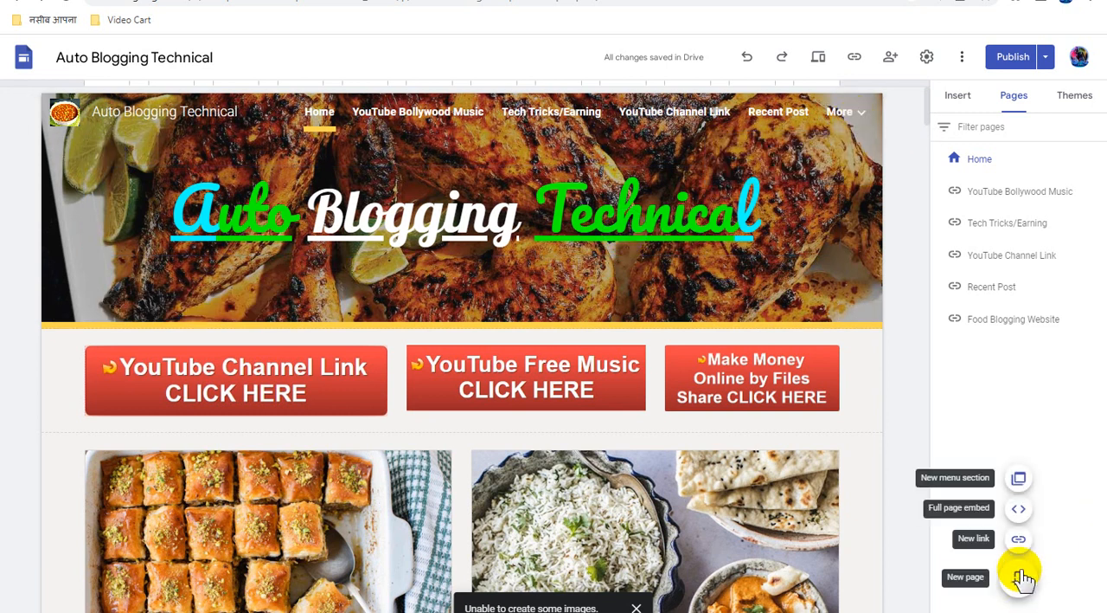
left_click(1018, 538)
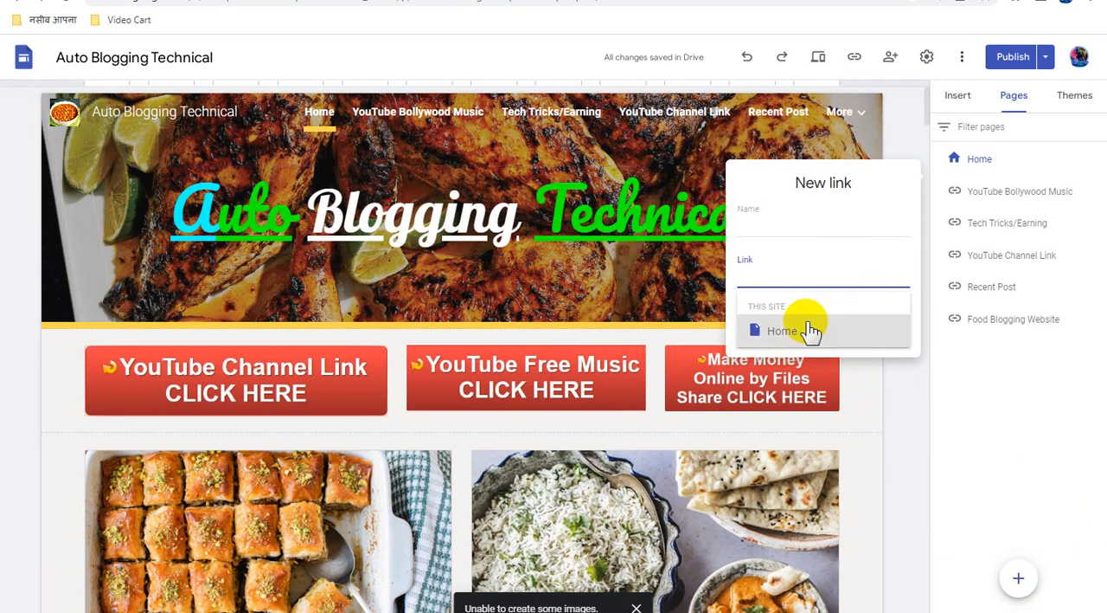
left_click(810, 330)
left_click(761, 227)
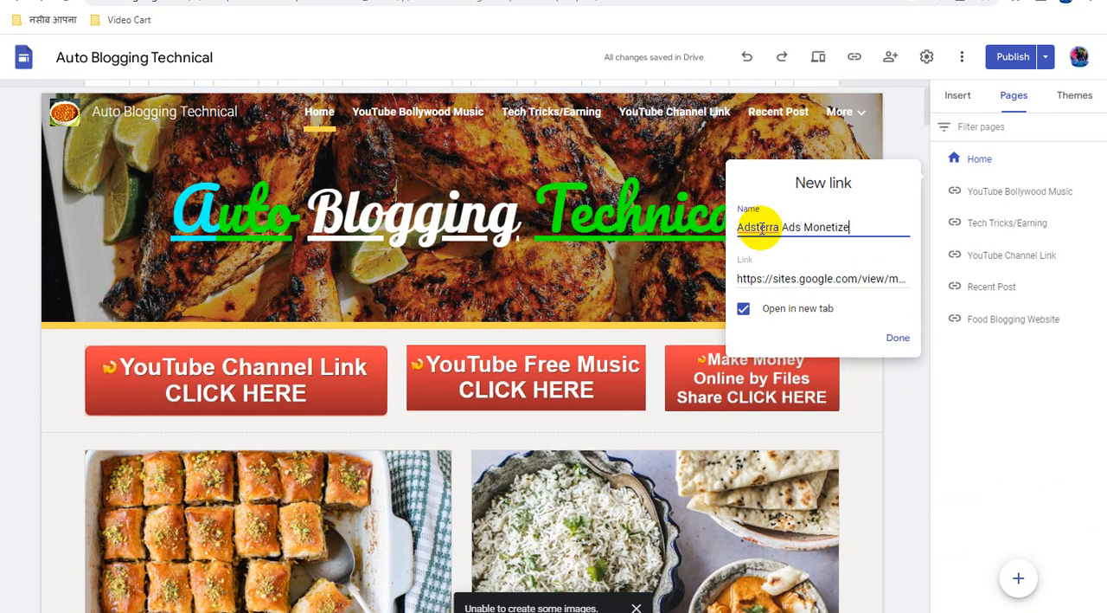
left_click(896, 339)
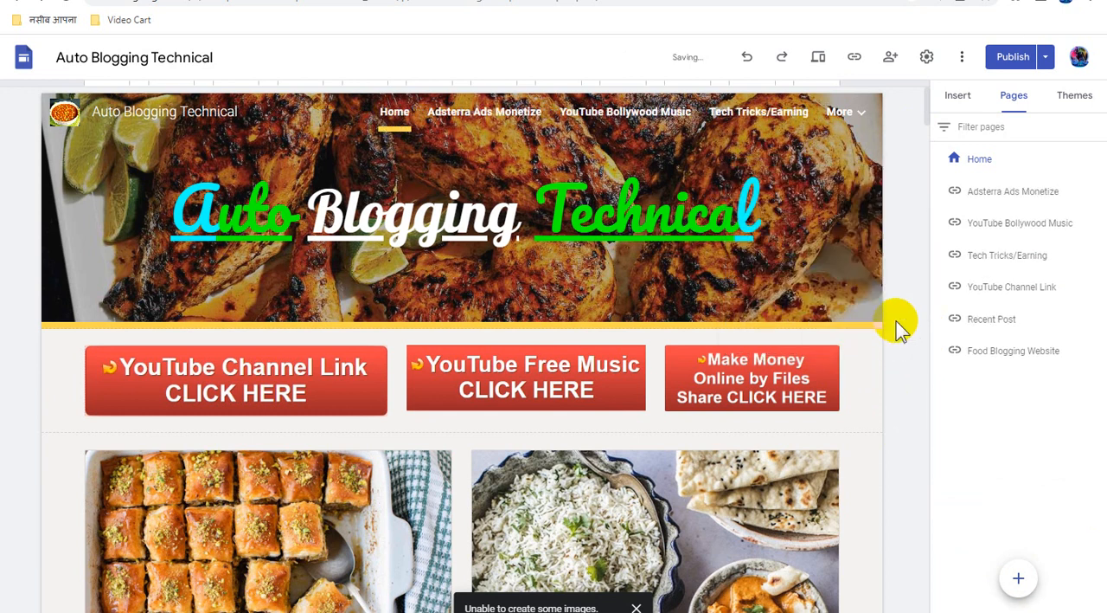
Publish the site with the two added navigation links, check for remaining unpublished changes and return to the editor
left_click(1013, 58)
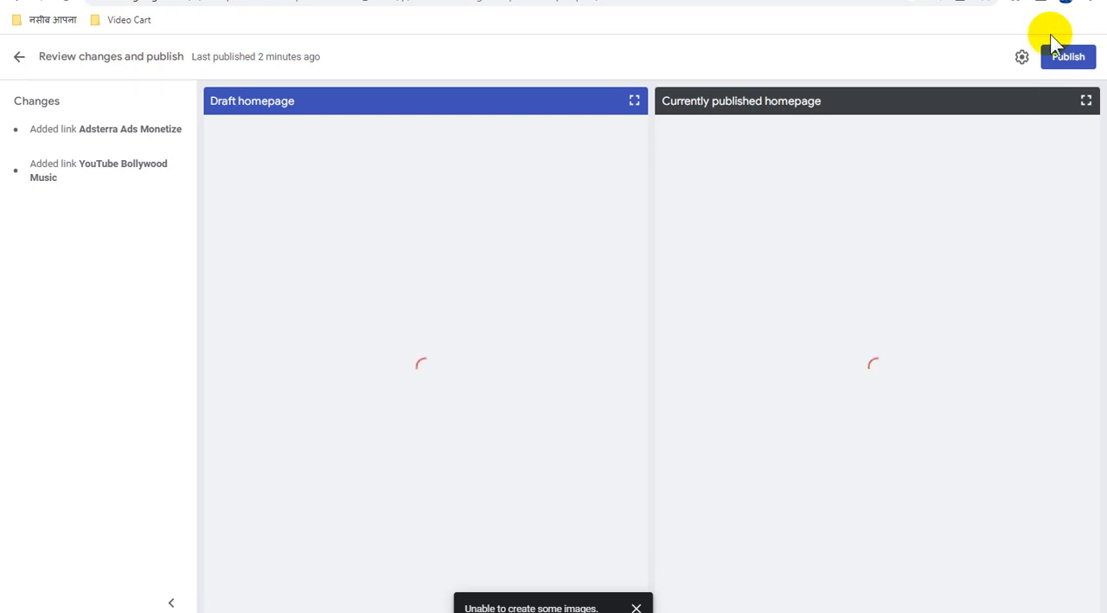
left_click(1057, 62)
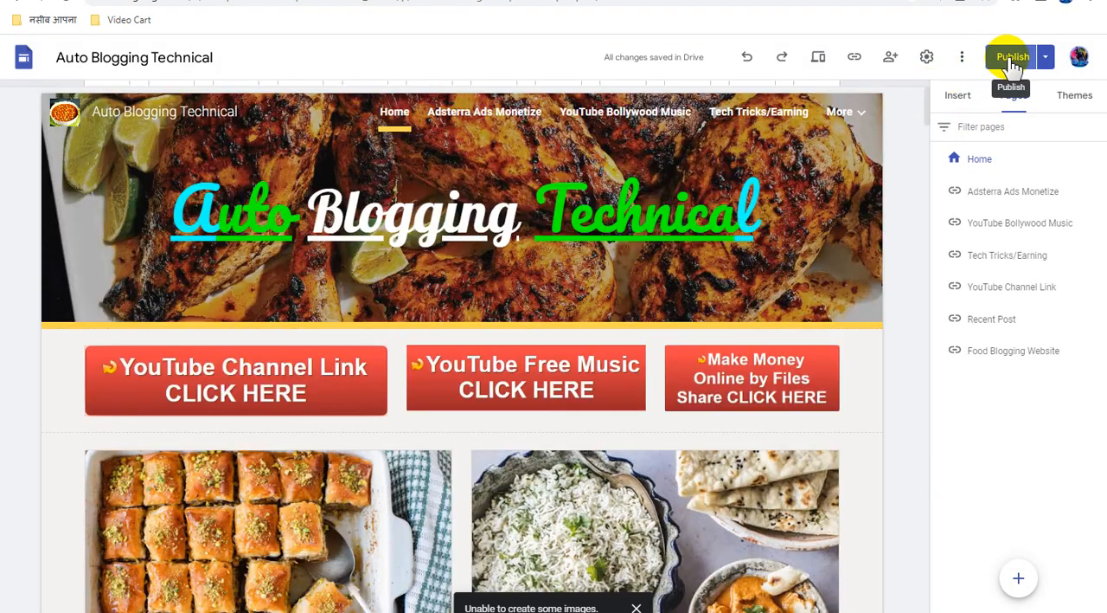
left_click(1013, 61)
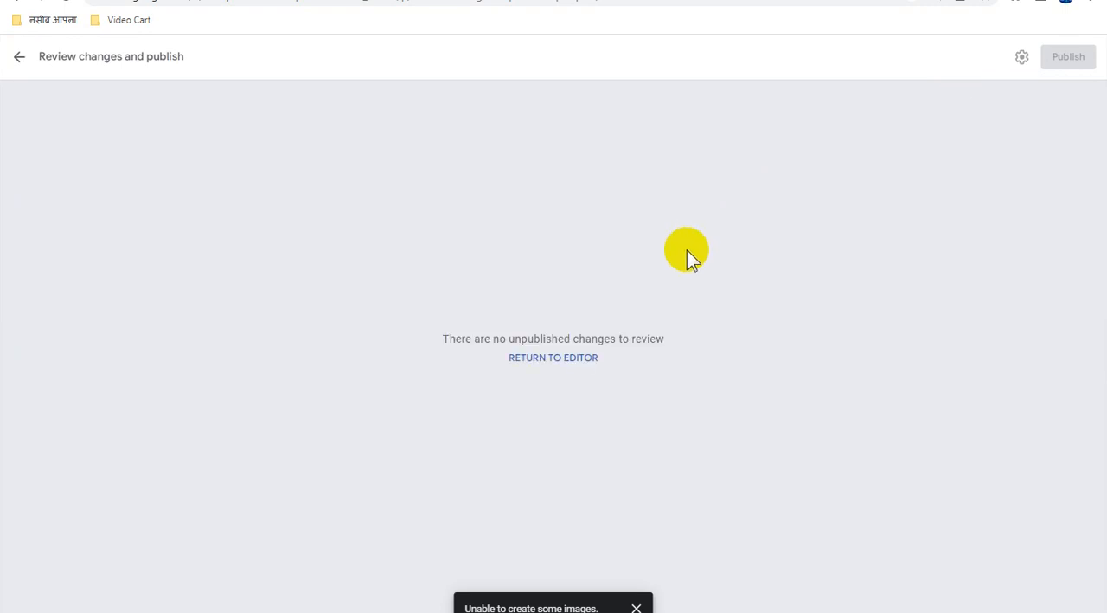
left_click(556, 358)
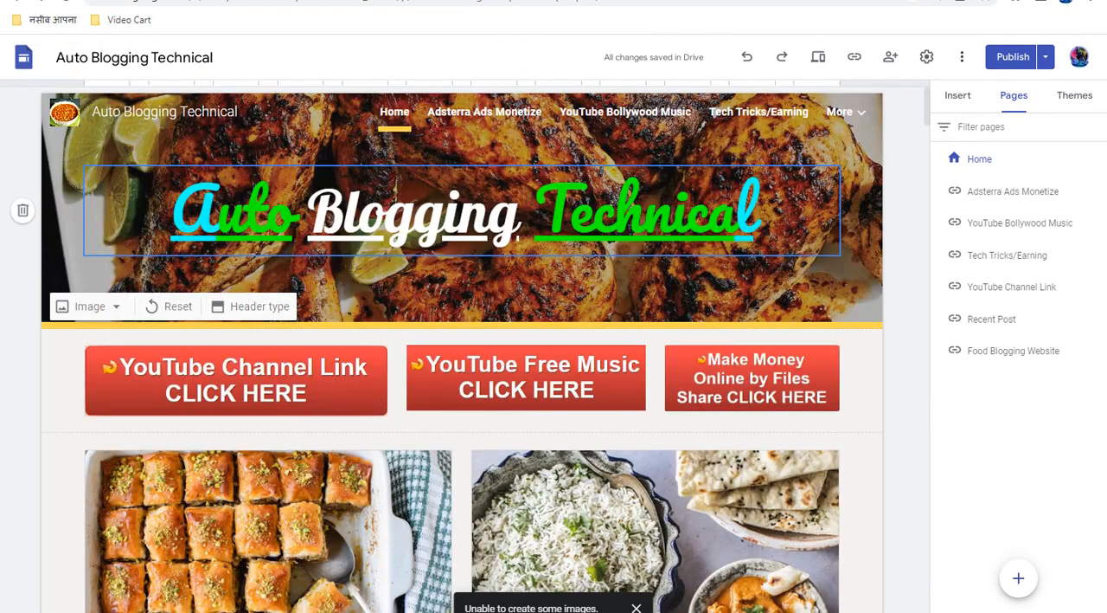
Reload the live Home page and look over its updated navigation links and recipe cards
left_click(347, 0)
left_click(66, 1)
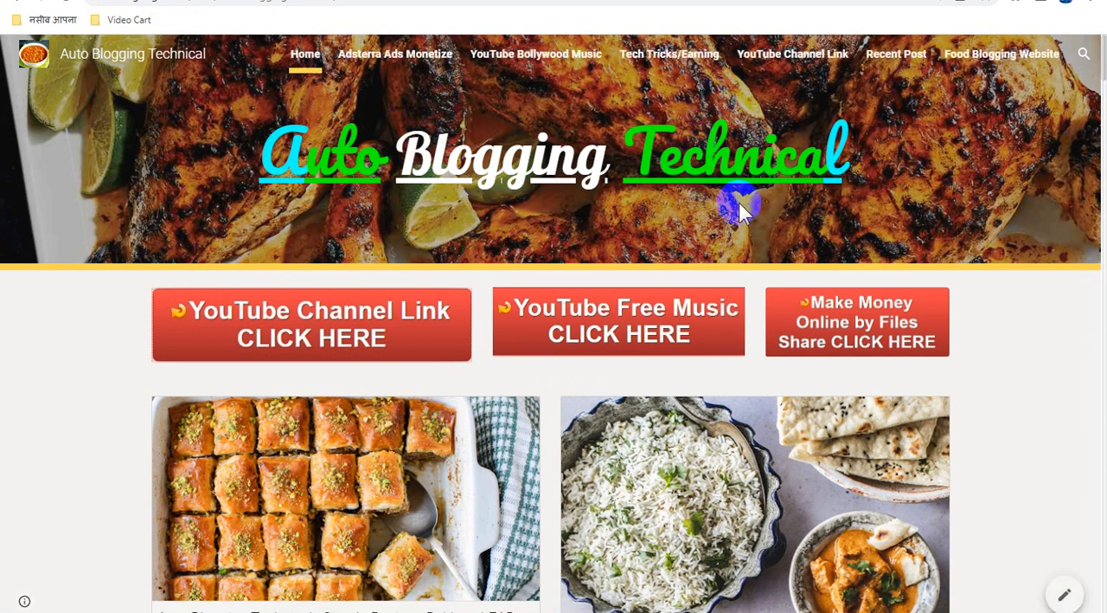
scroll(767, 235, "down", 1)
scroll(767, 235, "down", 10)
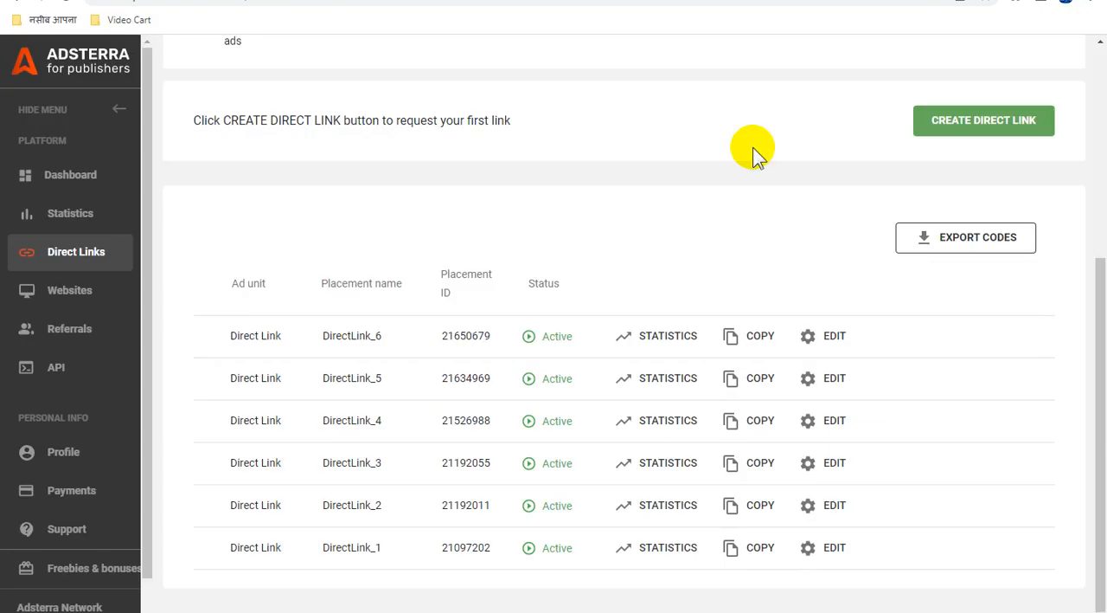
scroll(742, 260, "up", 4)
scroll(742, 260, "down", 4)
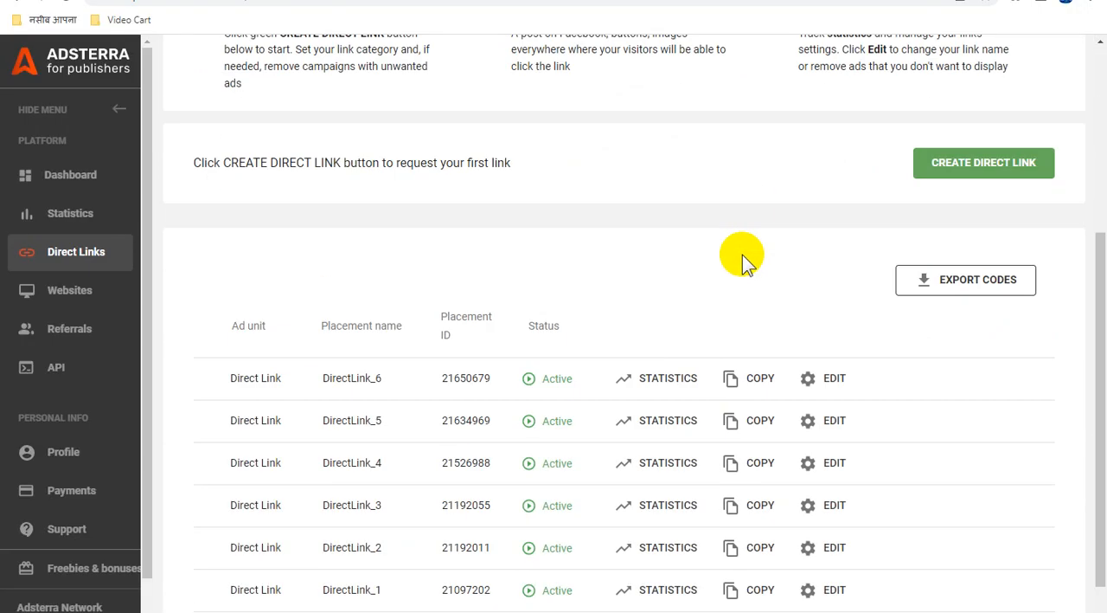
In Adsterra, view the statistics for DirectLink_6, the dashboard and the daily statistics for all domains down to the total row
left_click(665, 343)
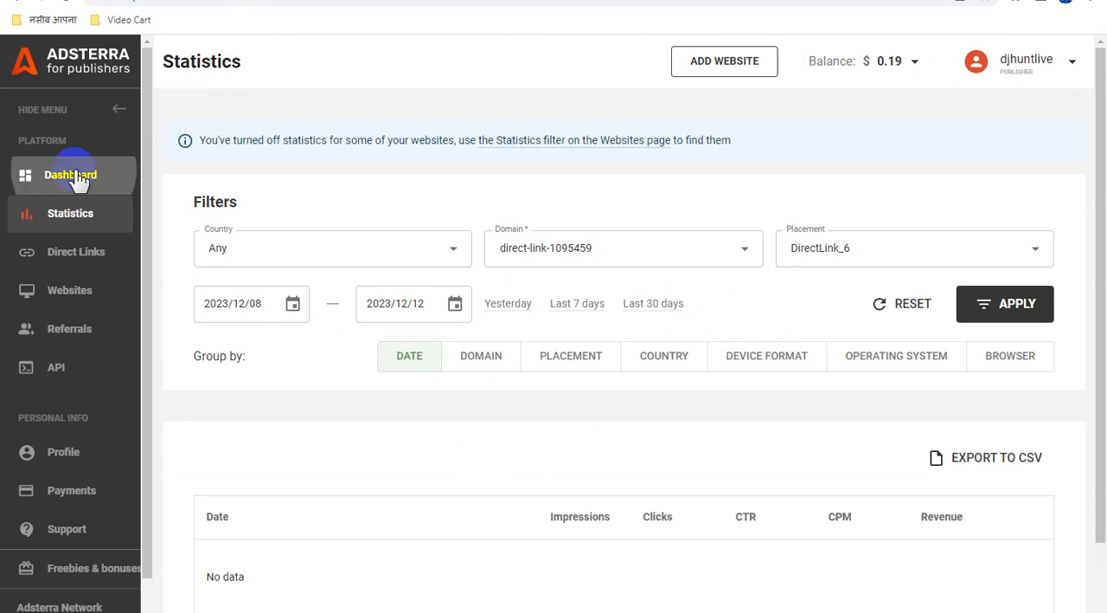
left_click(76, 175)
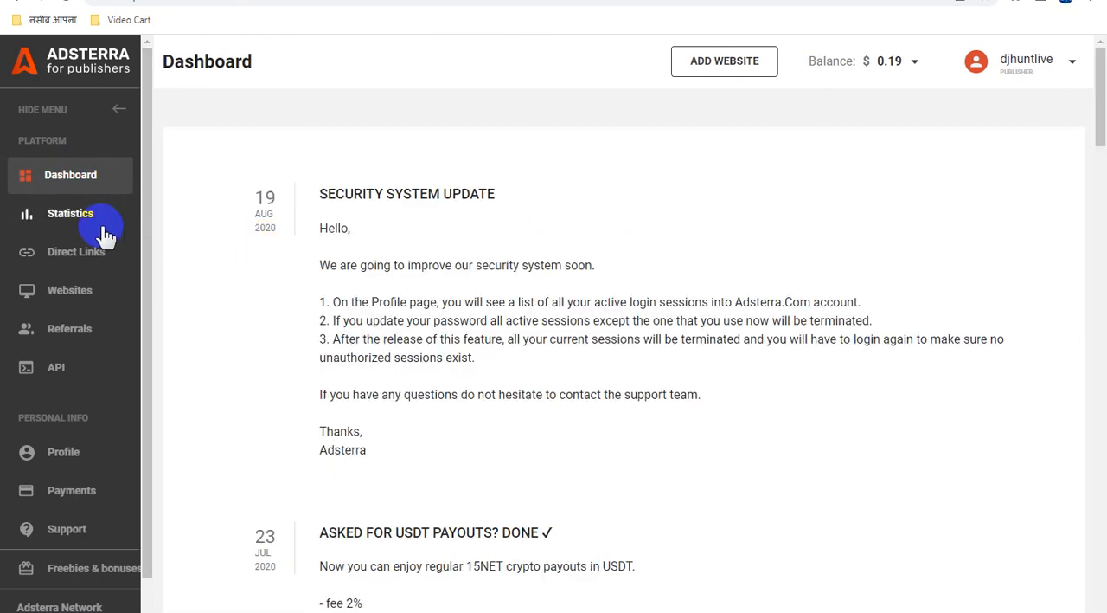
left_click(82, 219)
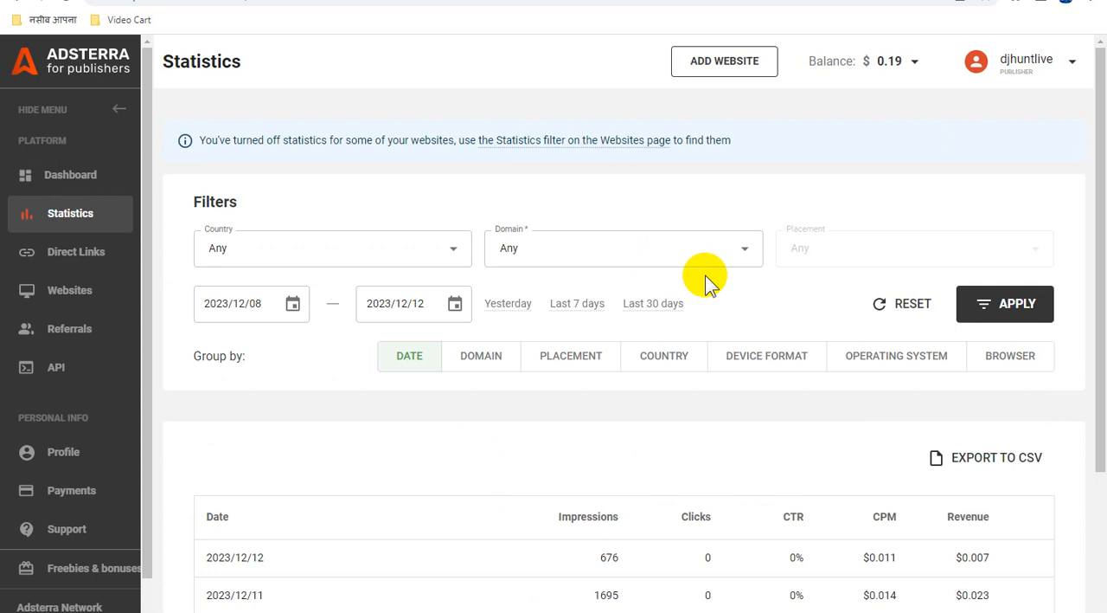
scroll(705, 277, "down", 2)
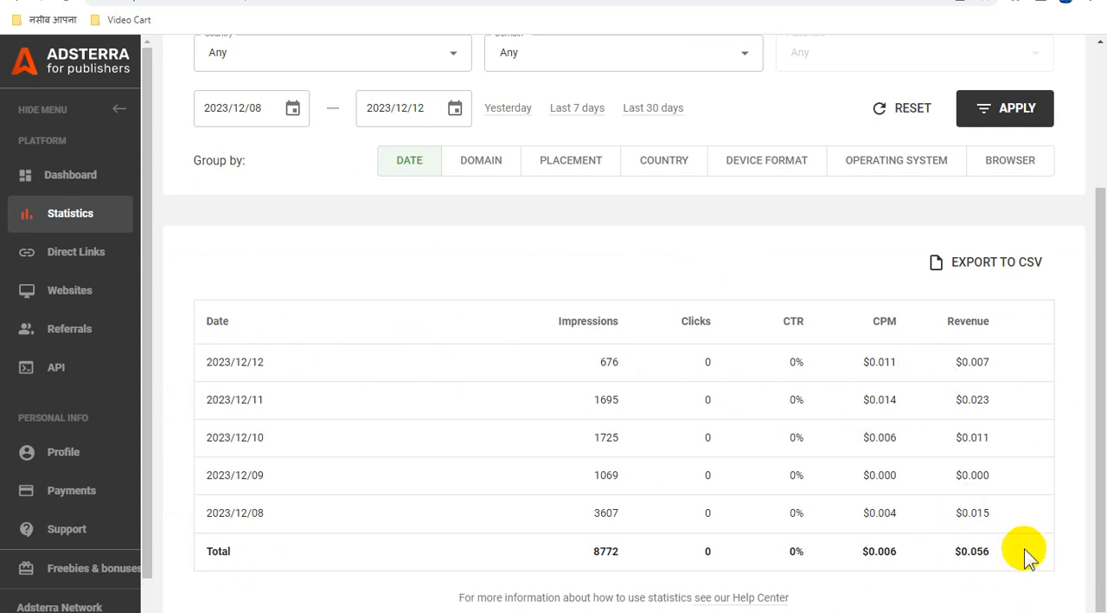
scroll(978, 490, "up", 3)
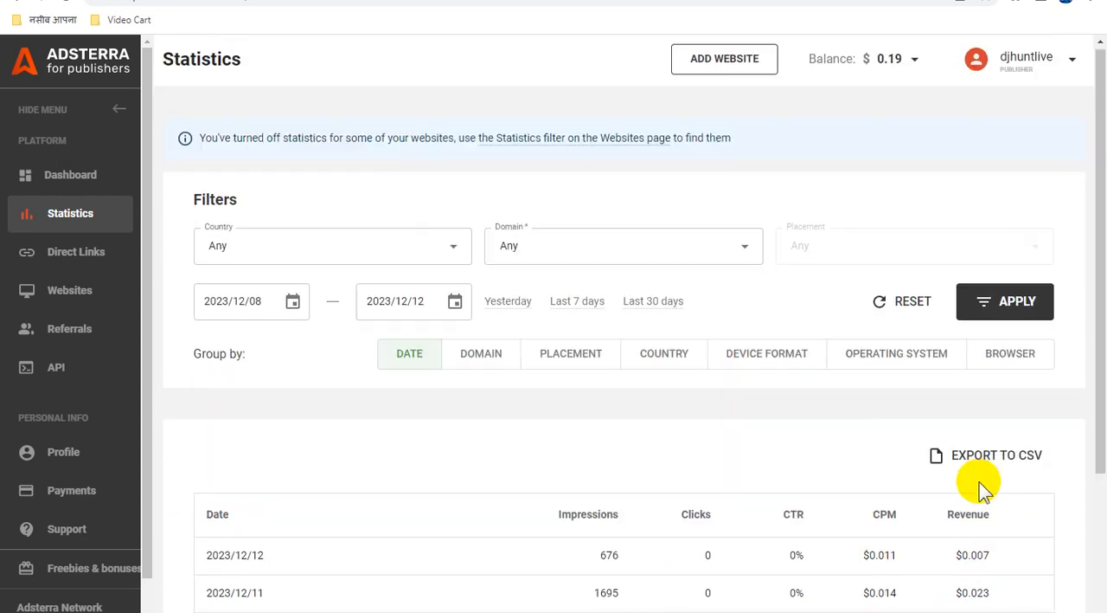